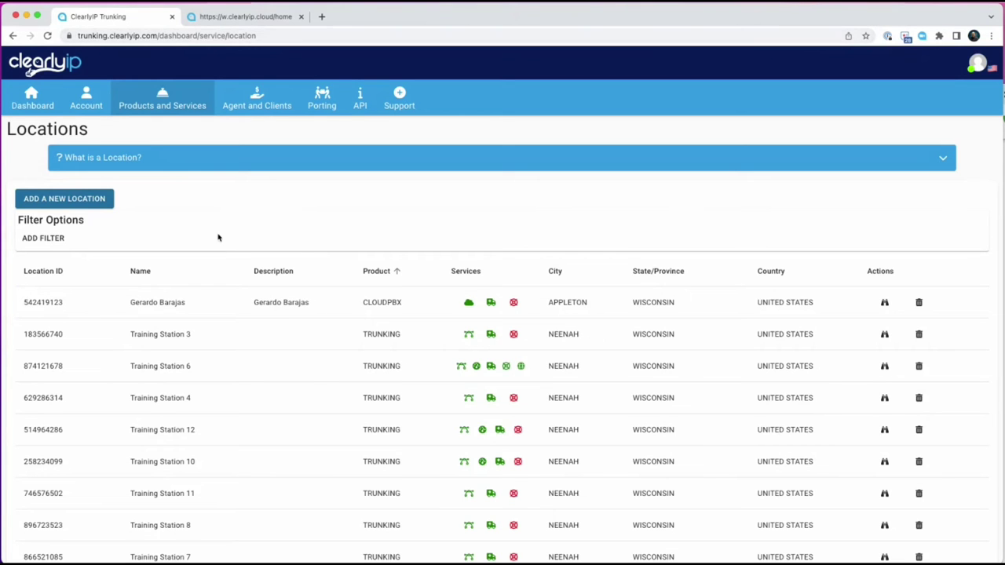
{"action": "scroll", "coordinate": [328, 350], "scroll_direction": "down", "scroll_amount": 3}
{"action": "scroll", "coordinate": [328, 350], "scroll_direction": "up", "scroll_amount": 3}
{"action": "left_click_drag", "start_coordinate": [363, 333], "coordinate": [397, 334]}
{"action": "left_click_drag", "start_coordinate": [364, 303], "coordinate": [404, 303]}
{"action": "left_click", "coordinate": [189, 213]}
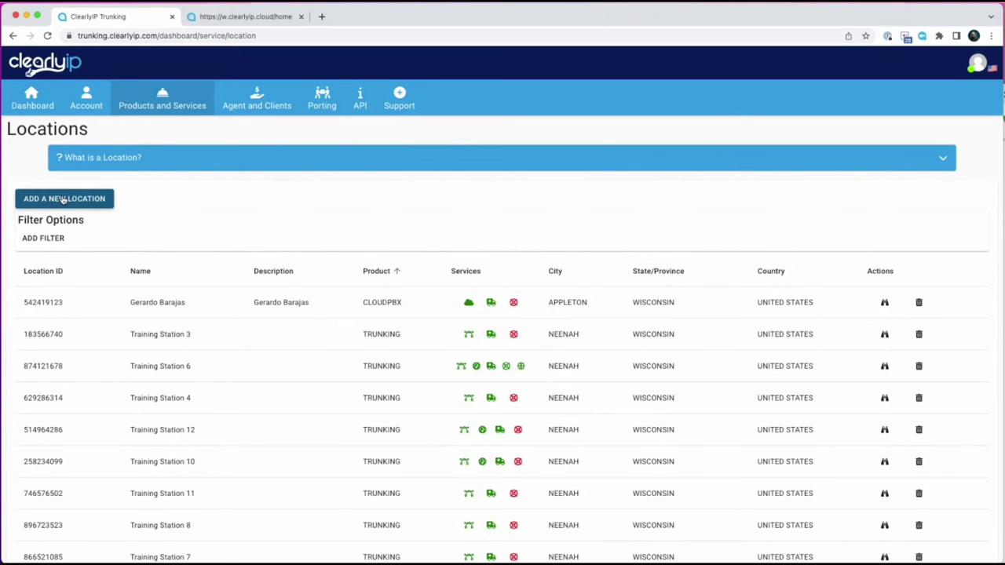
Add a new Clearly Cloud location and choose the Gold-USD-Month to Month subscription plan.
{"action": "left_click", "coordinate": [63, 200]}
{"action": "left_click", "coordinate": [243, 371]}
{"action": "left_click", "coordinate": [228, 360]}
{"action": "left_click", "coordinate": [755, 405]}
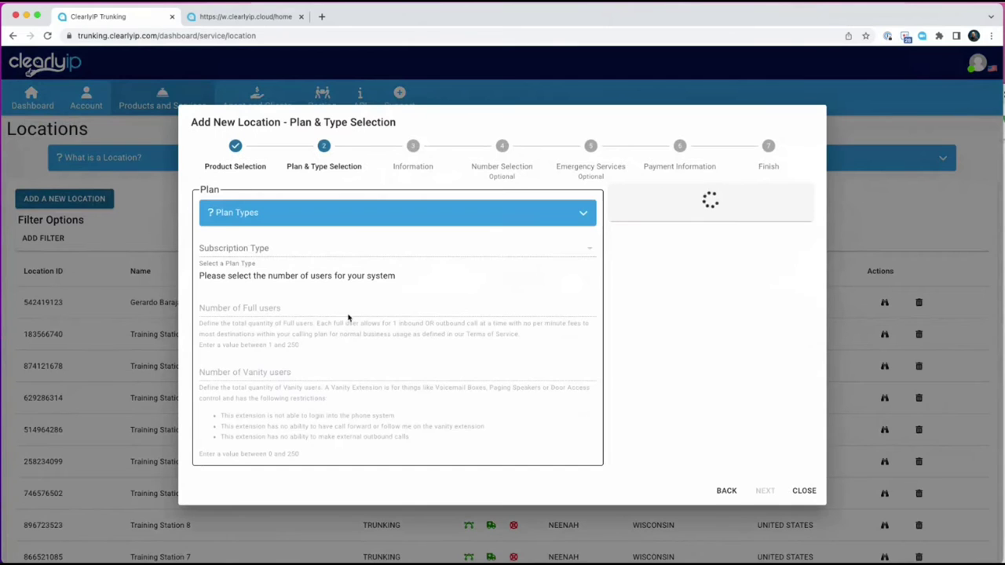
{"action": "left_click", "coordinate": [239, 222]}
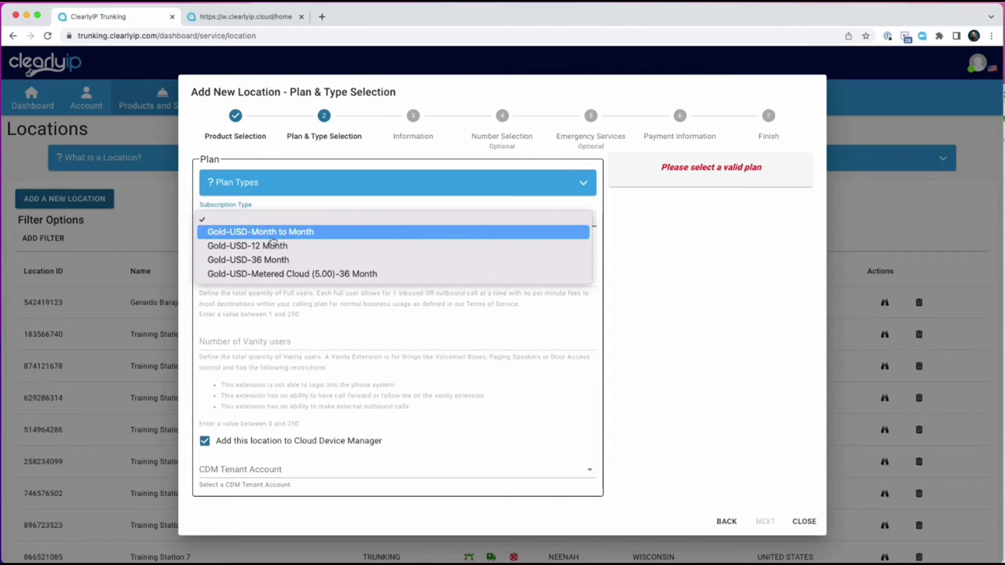
{"action": "left_click", "coordinate": [280, 232]}
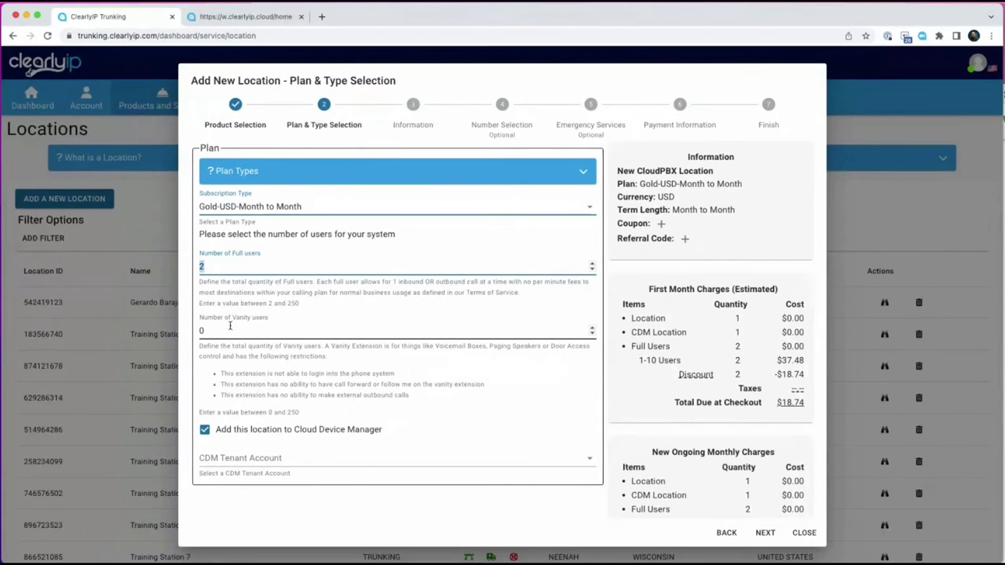
Set the location to 2 vanity users and 5 full users.
{"action": "key", "text": "Tab"}
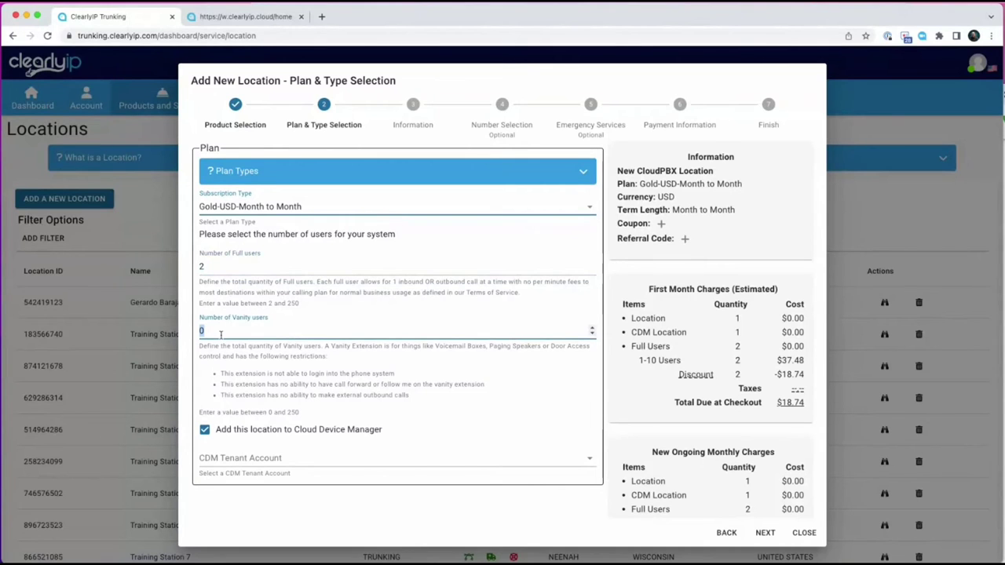
{"action": "type", "text": "2"}
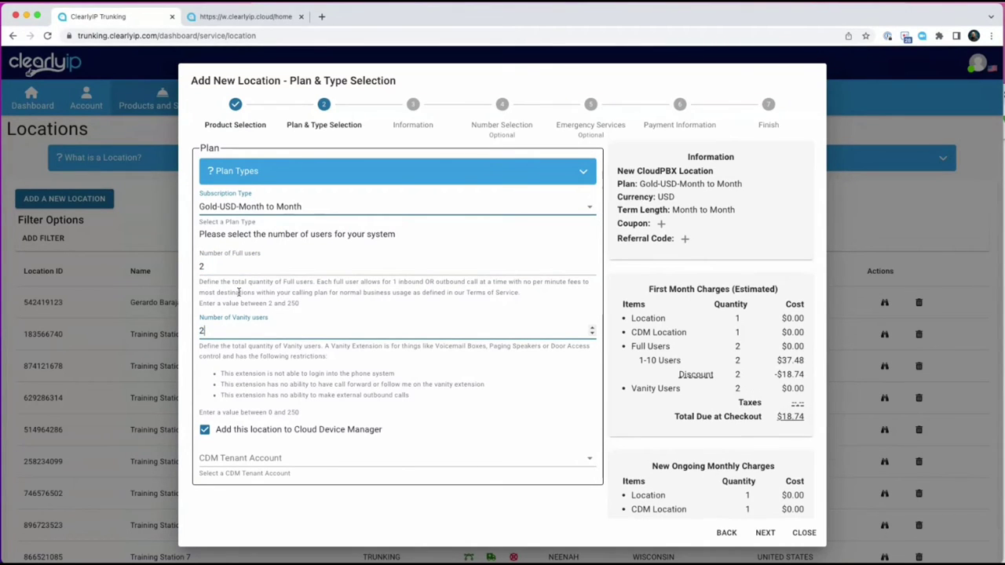
{"action": "left_click", "coordinate": [219, 267]}
{"action": "type", "text": "5"}
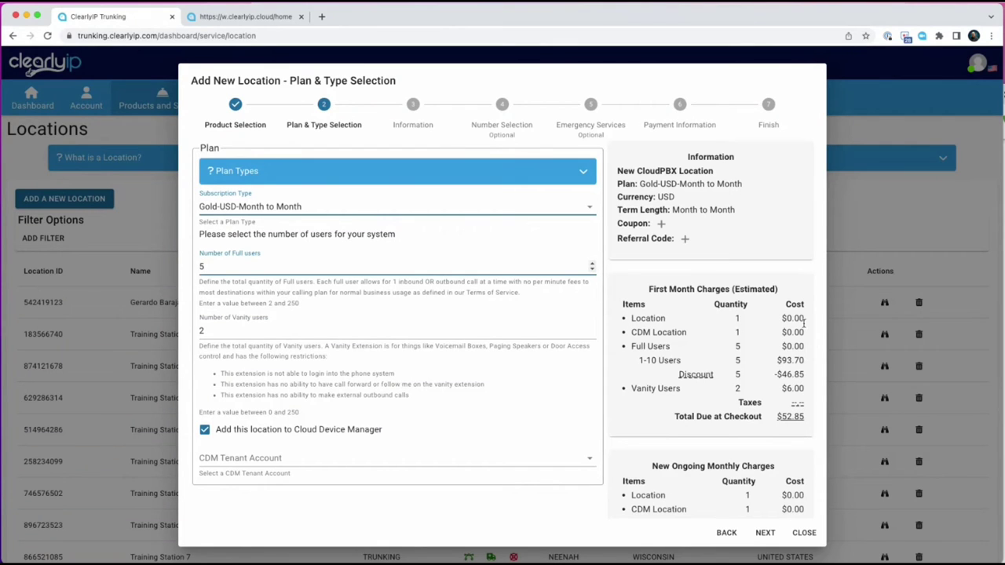
Review the 1-10 Users charge, the total due at checkout and the monthly subtotal.
{"action": "left_click_drag", "start_coordinate": [638, 362], "coordinate": [785, 389]}
{"action": "left_click", "coordinate": [804, 362]}
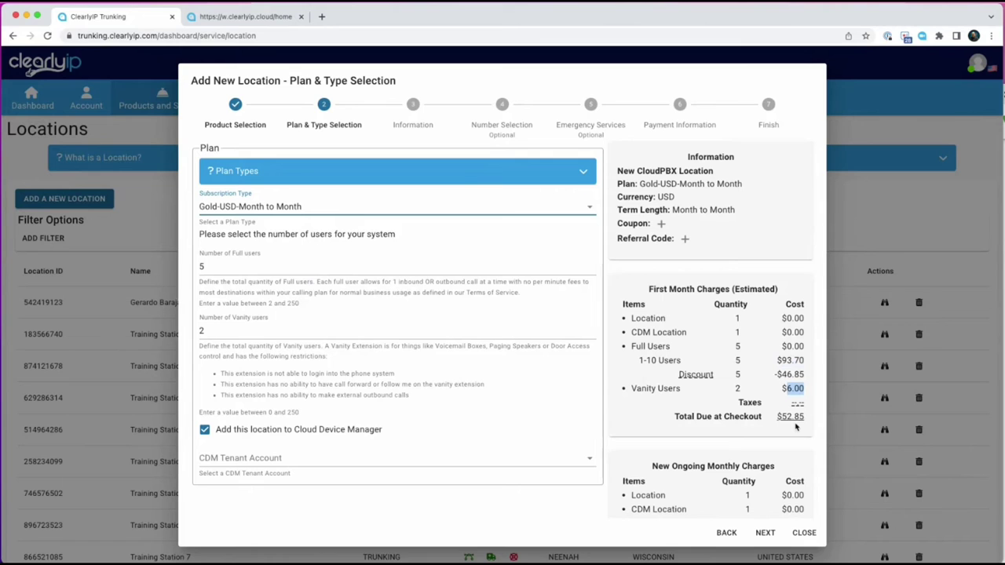
{"action": "scroll", "coordinate": [795, 427], "scroll_direction": "down", "scroll_amount": 2}
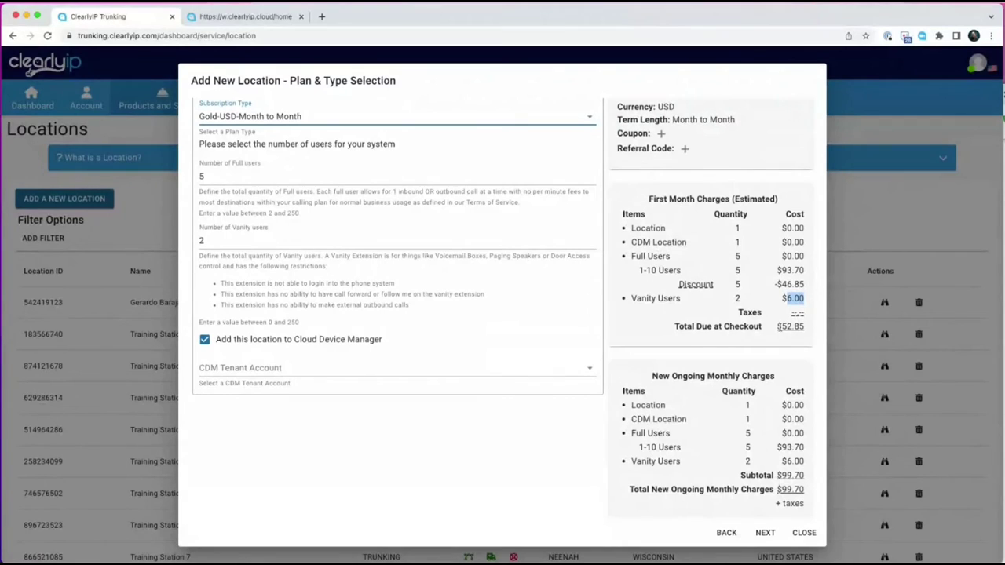
{"action": "left_click_drag", "start_coordinate": [780, 326], "coordinate": [806, 327]}
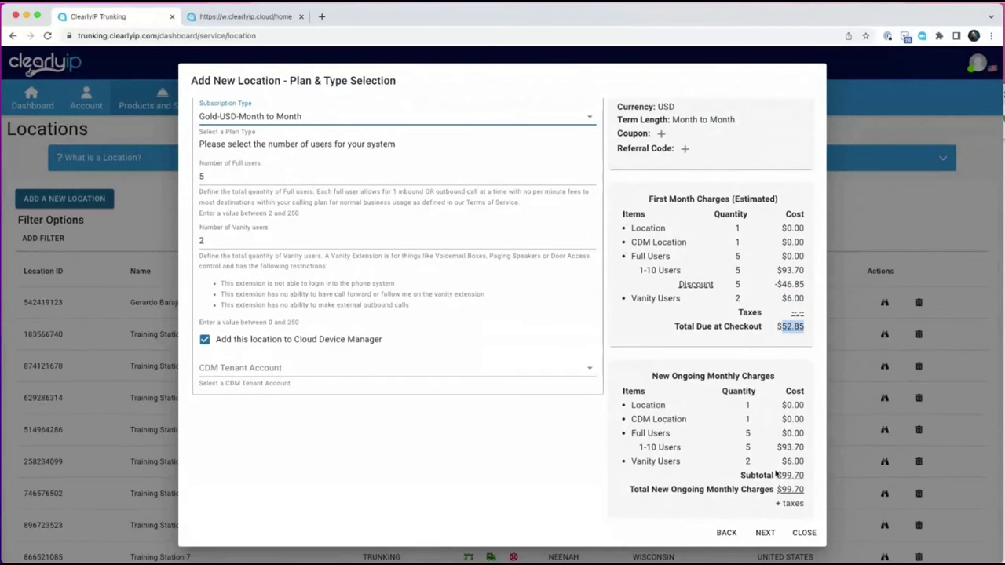
{"action": "left_click_drag", "start_coordinate": [809, 509], "coordinate": [777, 476]}
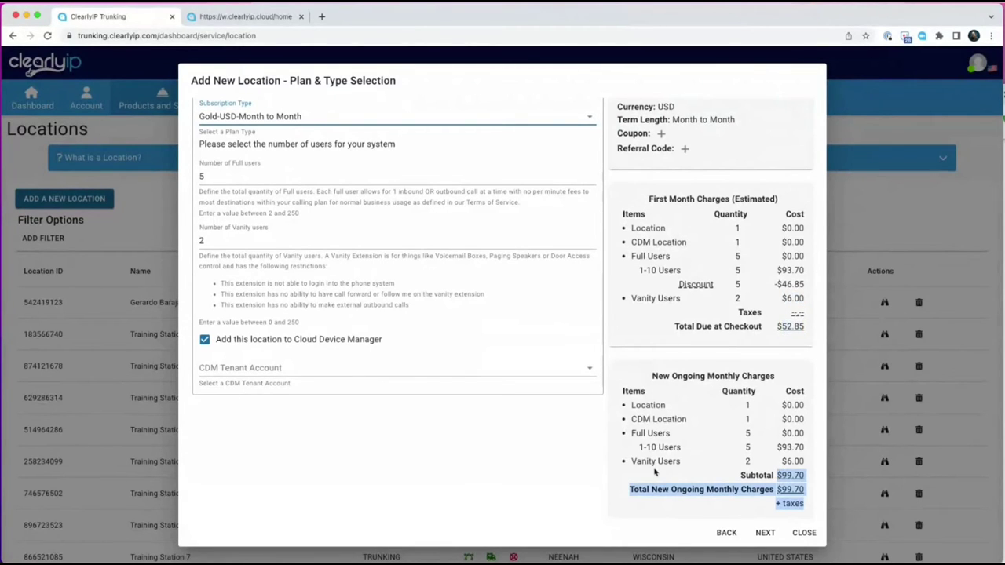
{"action": "left_click", "coordinate": [529, 469]}
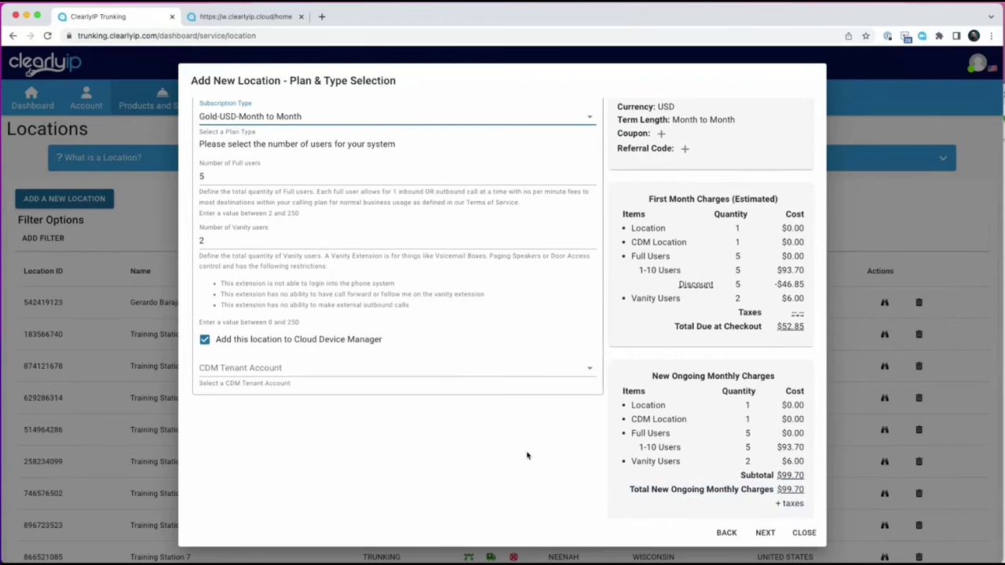
Assign the Clearly IP Training tenant account and continue to the Information step.
{"action": "left_click", "coordinate": [258, 369]}
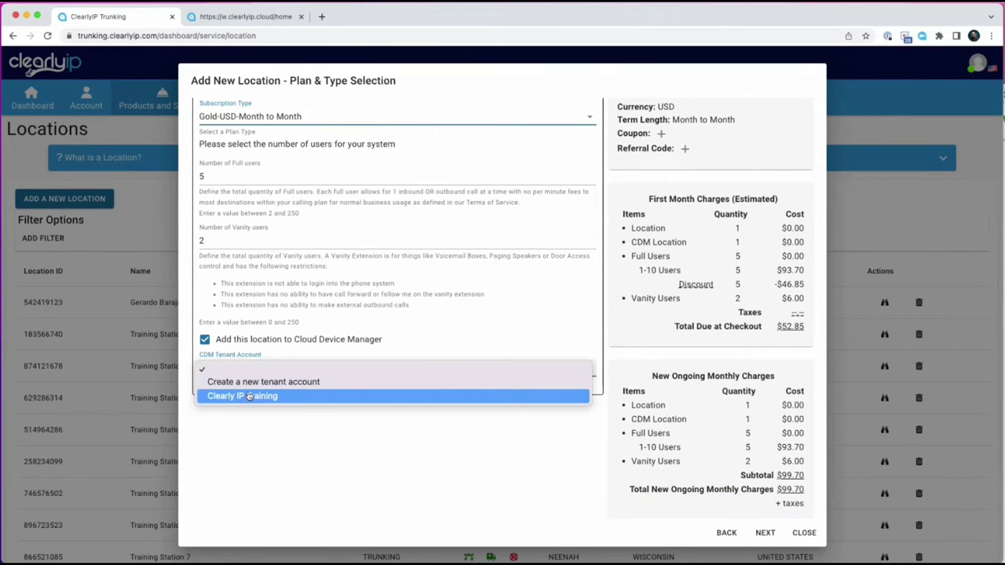
{"action": "left_click", "coordinate": [248, 397]}
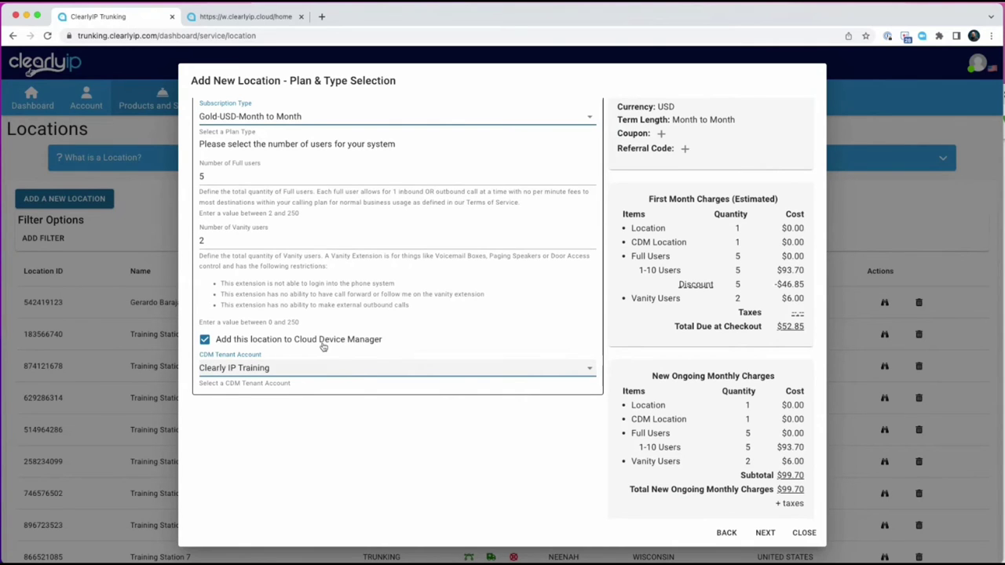
{"action": "left_click_drag", "start_coordinate": [804, 302], "coordinate": [688, 243]}
{"action": "left_click", "coordinate": [745, 247]}
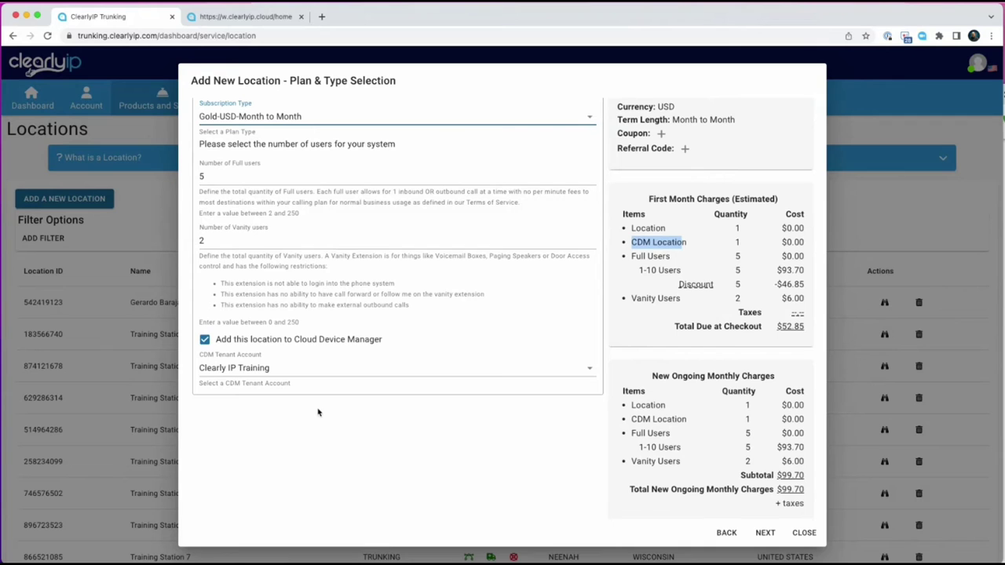
{"action": "left_click", "coordinate": [766, 533]}
Name the location 'Webinar' with the description 'Webinar Cloud'.
{"action": "left_click", "coordinate": [235, 188]}
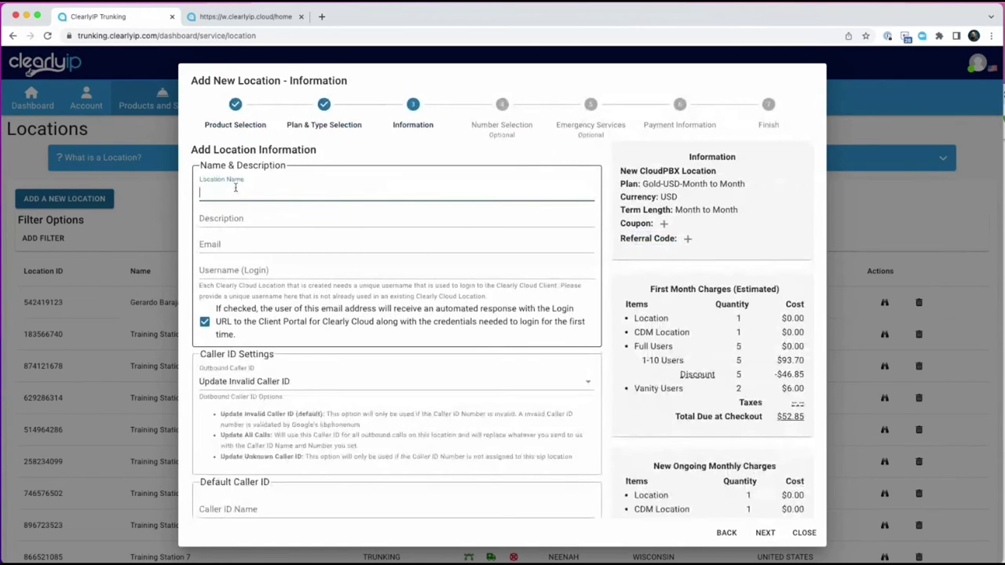
{"action": "type", "text": "WEbinar"}
{"action": "key", "text": "BackSpace"}
{"action": "key", "text": "BackSpace"}
{"action": "key", "text": "BackSpace"}
{"action": "key", "text": "BackSpace"}
{"action": "key", "text": "BackSpace"}
{"action": "key", "text": "BackSpace"}
{"action": "type", "text": "ebinar"}
{"action": "key", "text": "Tab"}
{"action": "type", "text": "Web"}
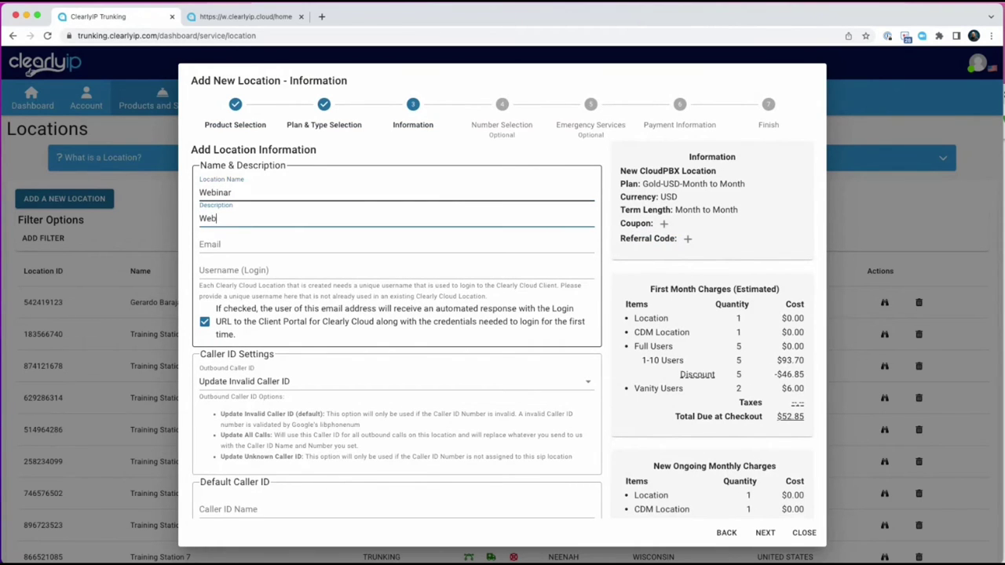
{"action": "type", "text": "inar Cloud"}
Enter the contact e-mail address and reuse it as the login username.
{"action": "key", "text": "Tab"}
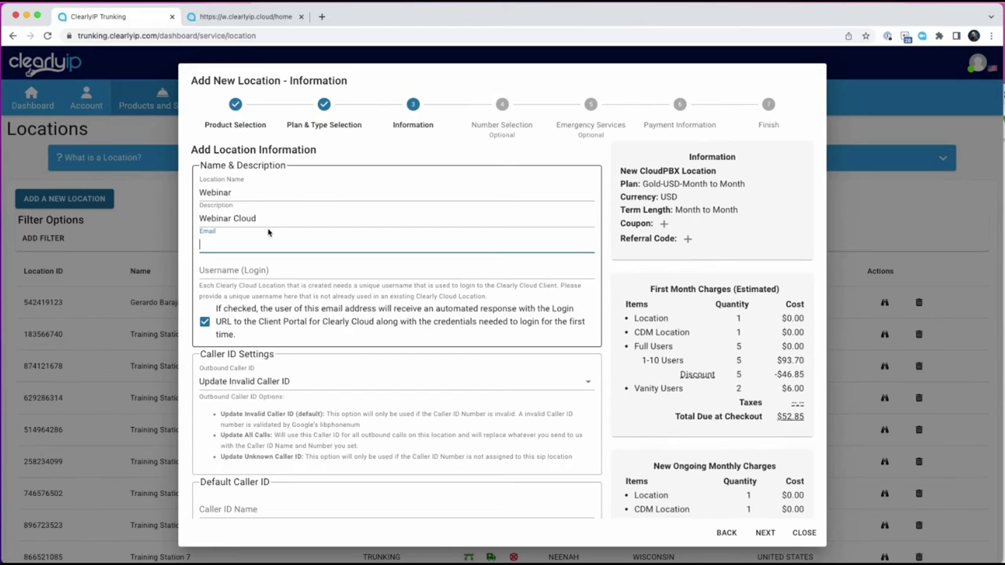
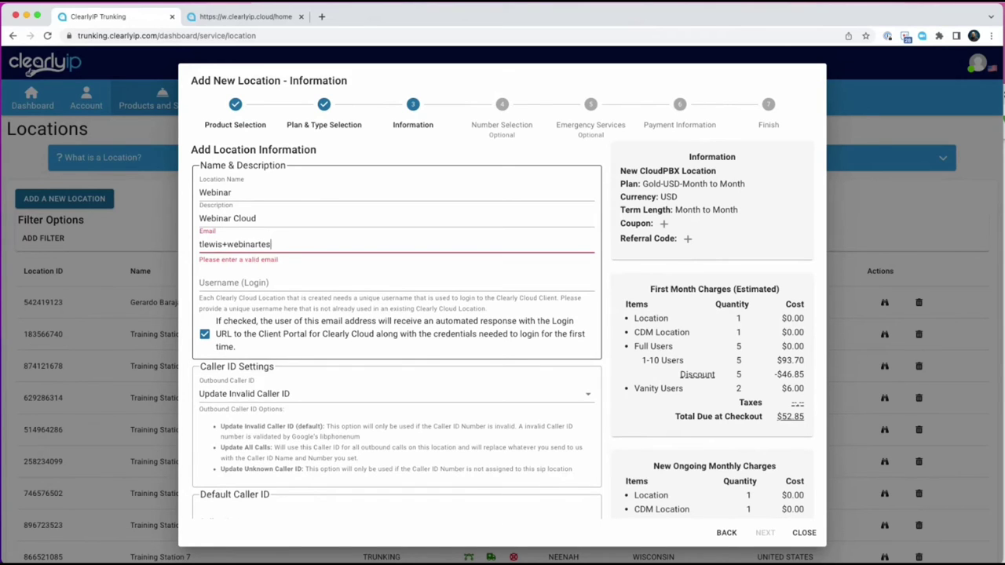
{"action": "left_click_drag", "start_coordinate": [350, 244], "coordinate": [197, 244]}
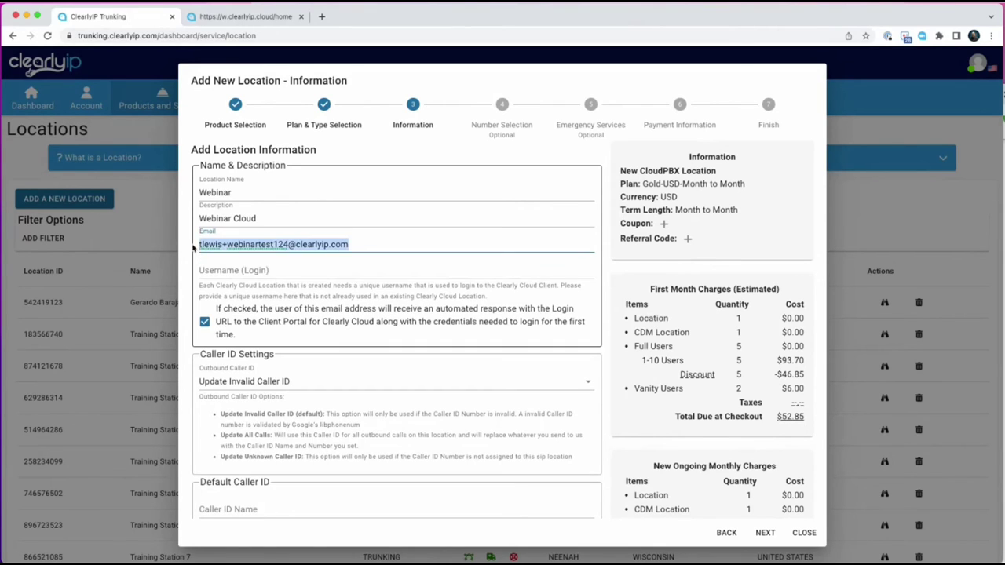
{"action": "key", "text": "ctrl+c"}
{"action": "left_click", "coordinate": [240, 276]}
{"action": "key", "text": "ctrl+v"}
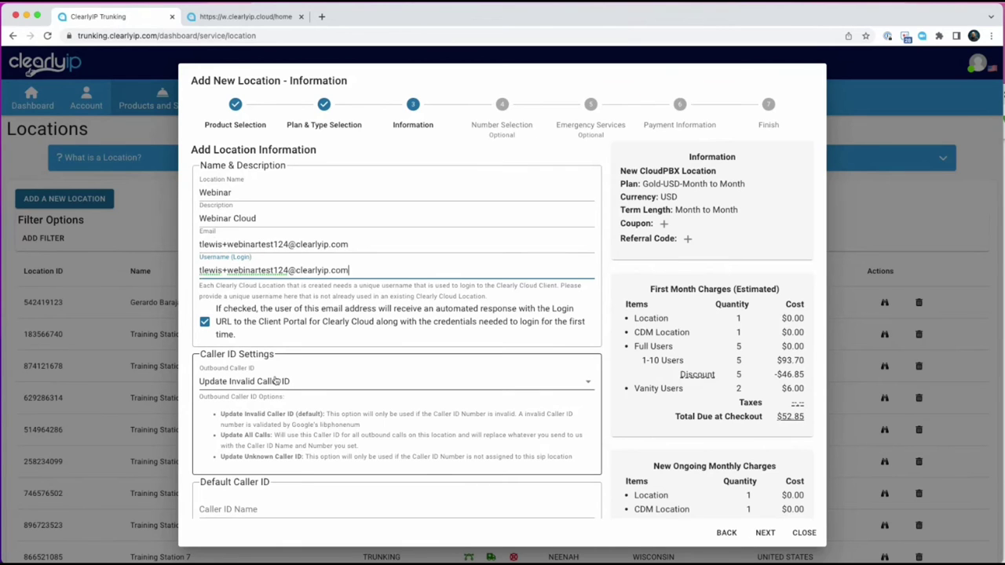
Set the caller ID name 'Clearly IP' and the caller ID number, then continue to Number Selection.
{"action": "scroll", "coordinate": [264, 381], "scroll_direction": "down", "scroll_amount": 3}
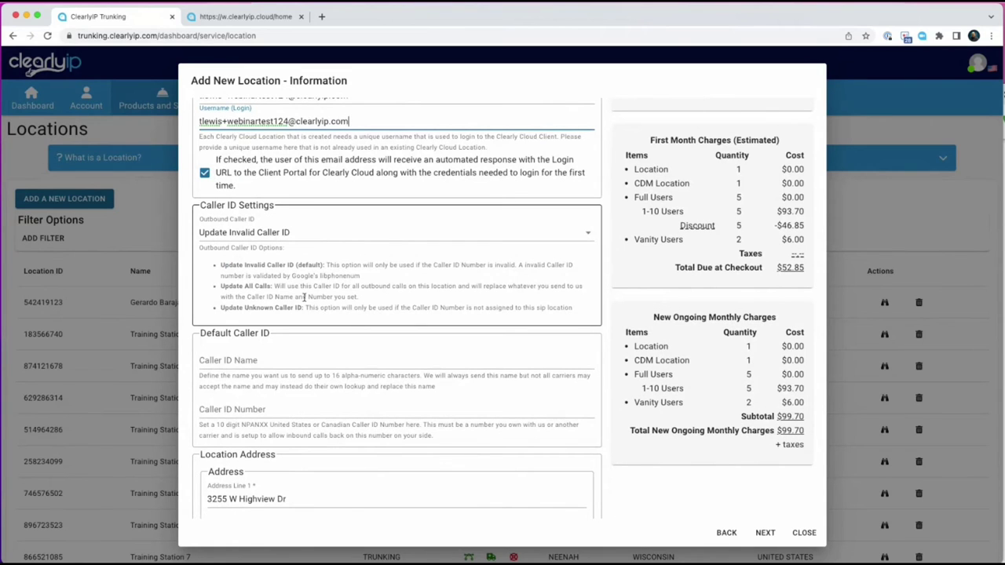
{"action": "scroll", "coordinate": [302, 298], "scroll_direction": "down", "scroll_amount": 1}
{"action": "left_click", "coordinate": [235, 274]}
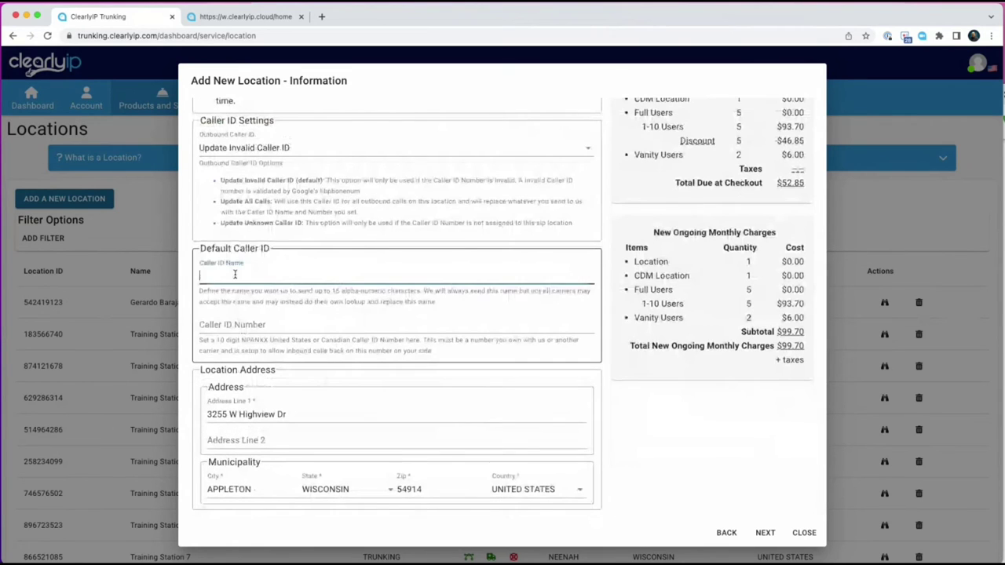
{"action": "type", "text": "Clearly IP"}
{"action": "key", "text": "Tab"}
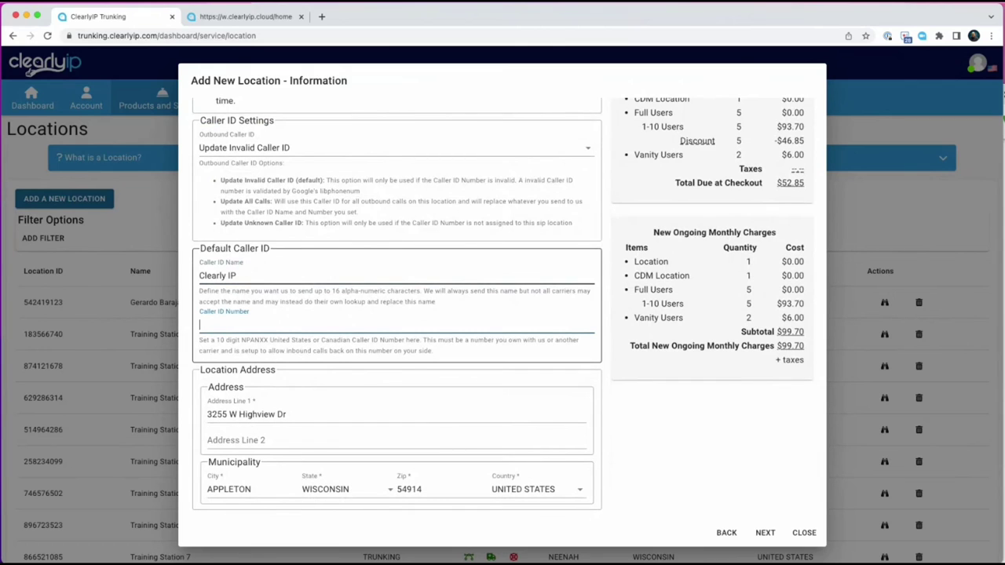
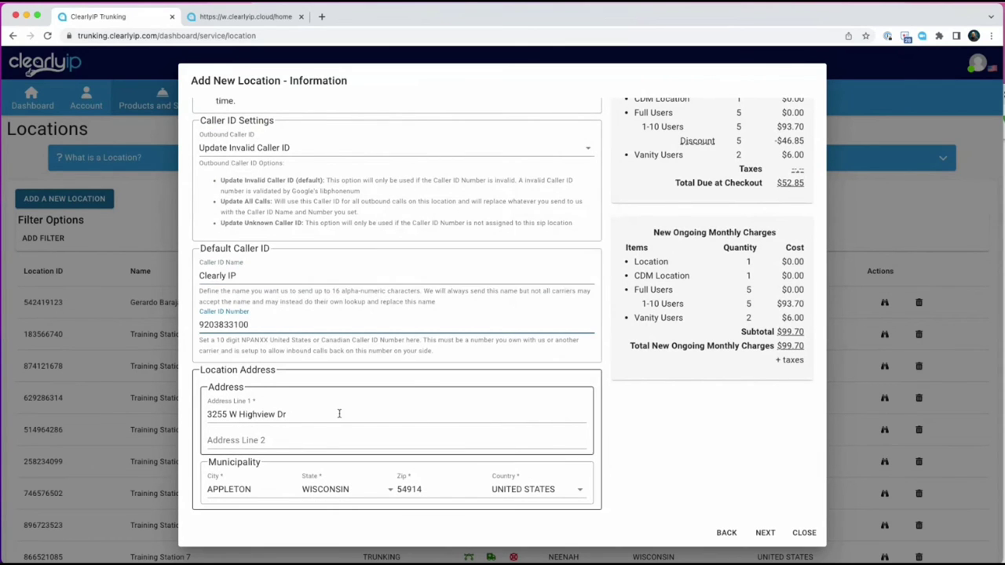
{"action": "scroll", "coordinate": [202, 422], "scroll_direction": "down", "scroll_amount": 1}
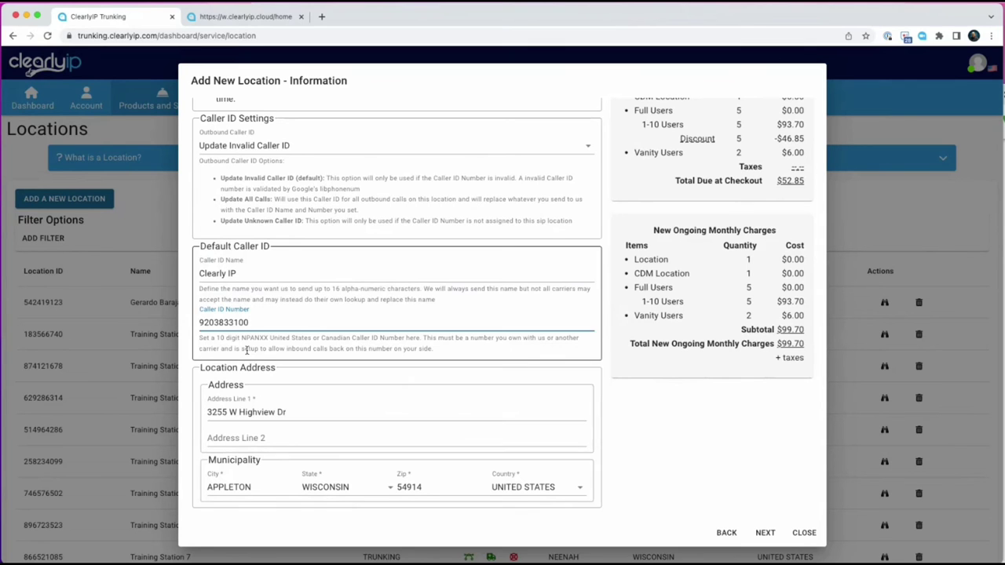
{"action": "left_click", "coordinate": [764, 534]}
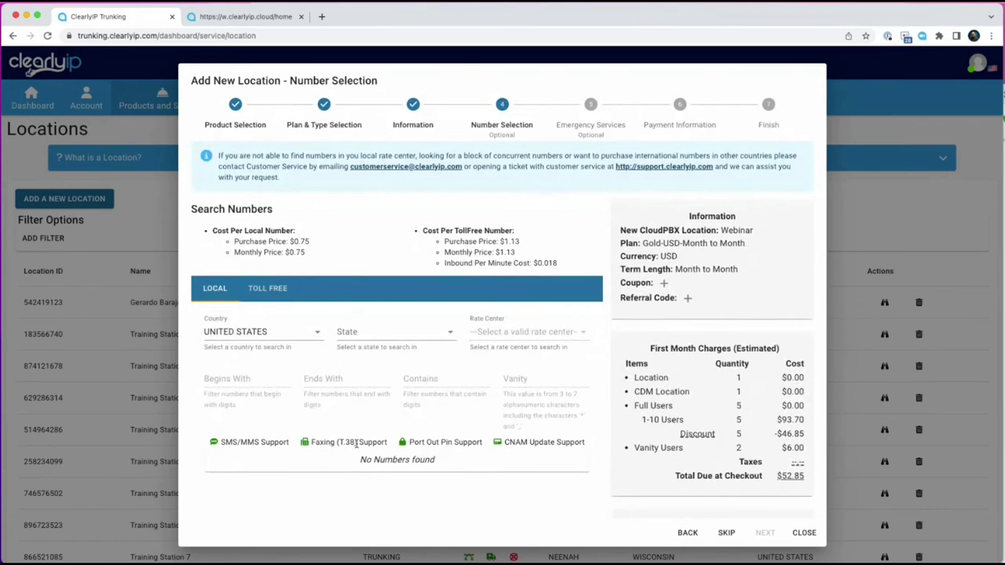
Search numbers in Wisconsin, Appleton rate center, and reserve the first available number.
{"action": "left_click", "coordinate": [349, 332]}
{"action": "scroll", "coordinate": [353, 333], "scroll_direction": "down", "scroll_amount": 5}
{"action": "left_click", "coordinate": [355, 325]}
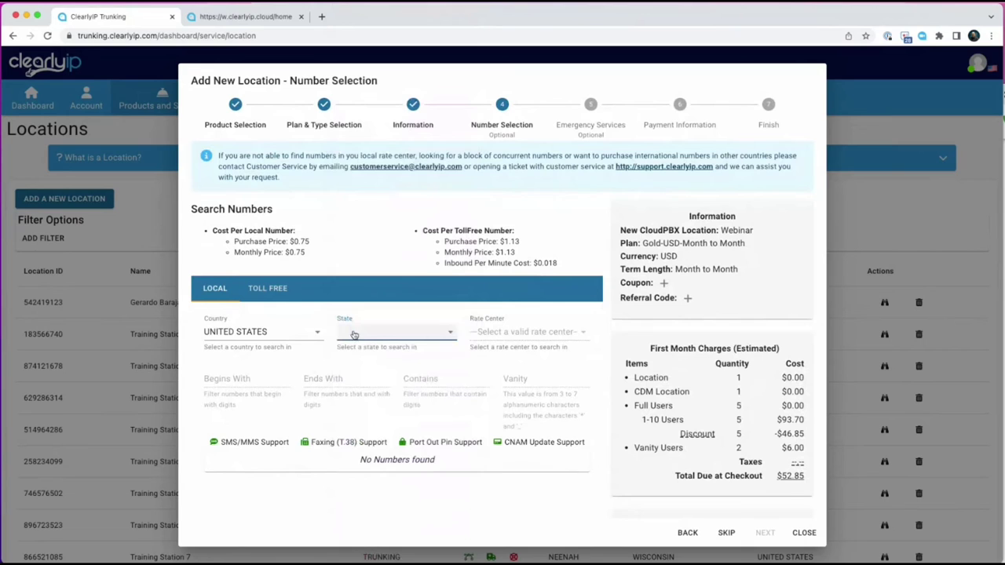
{"action": "type", "text": "wi"}
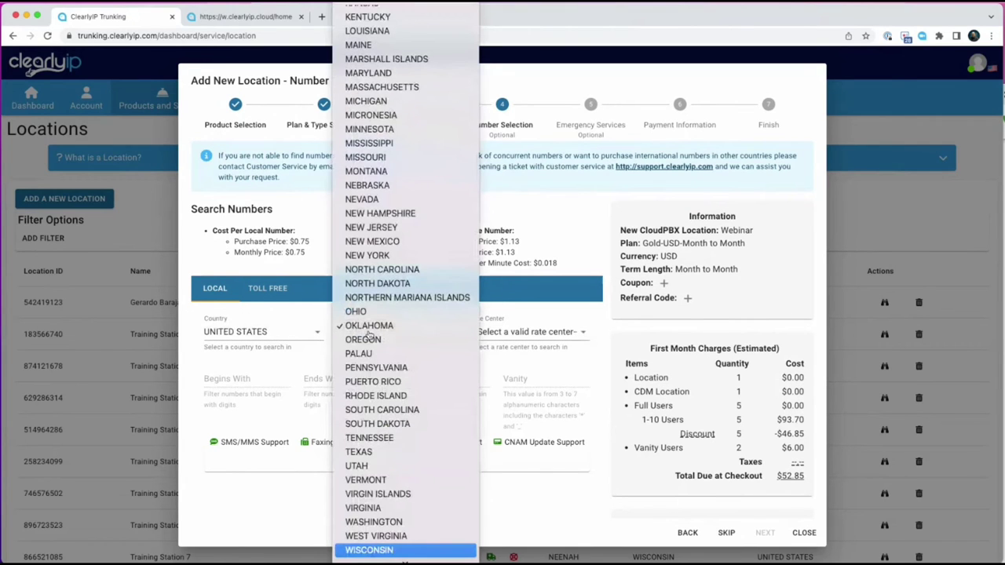
{"action": "key", "text": "Return"}
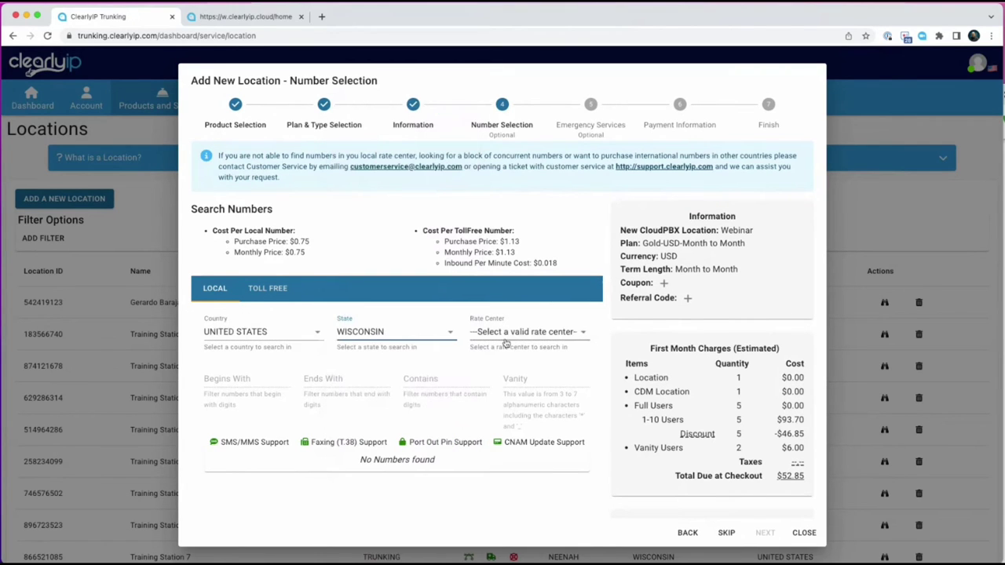
{"action": "left_click", "coordinate": [500, 333]}
{"action": "key", "text": "Return"}
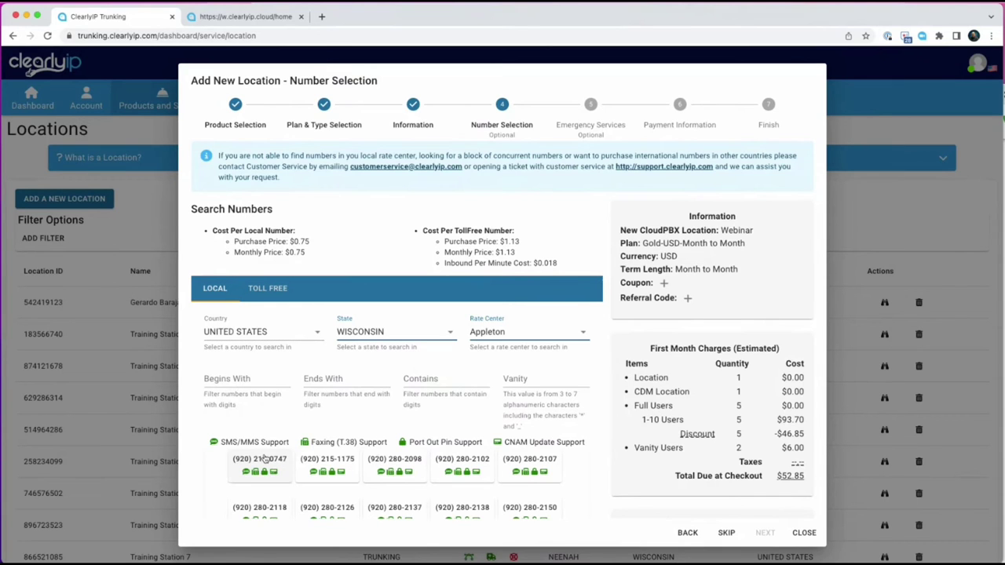
{"action": "left_click", "coordinate": [266, 459]}
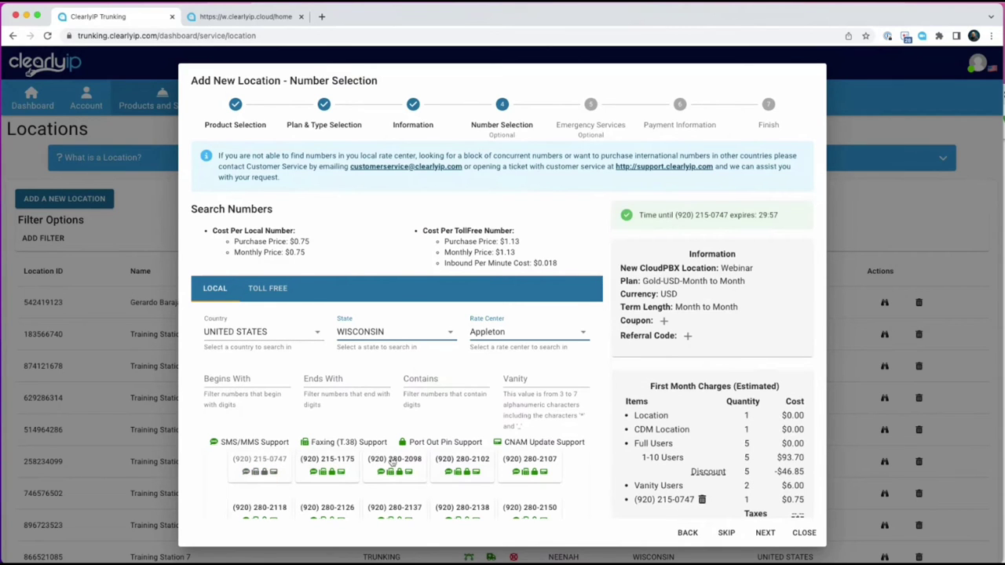
Try the Ends With filter with 1175, then continue to Emergency Services.
{"action": "scroll", "coordinate": [451, 423], "scroll_direction": "down", "scroll_amount": 2}
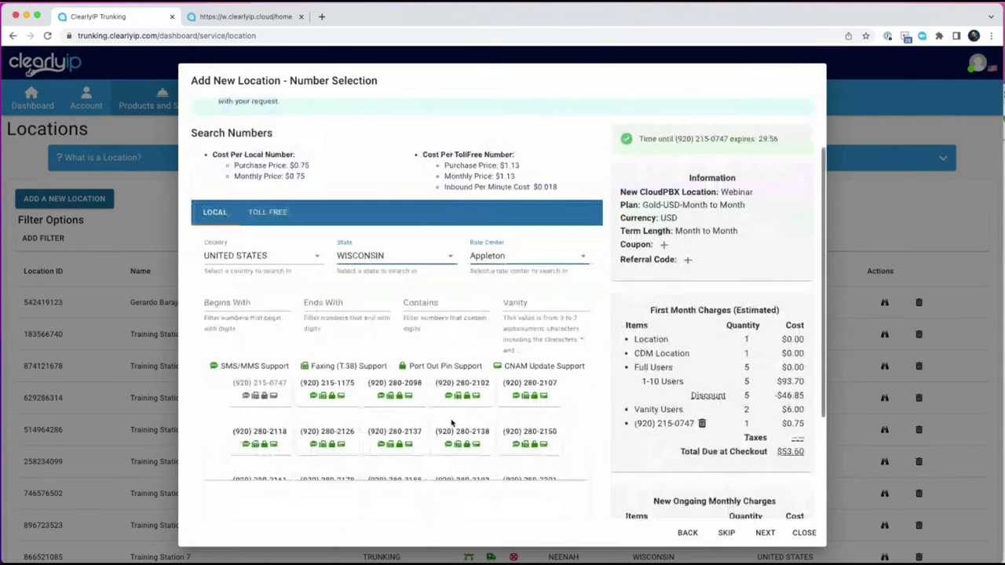
{"action": "scroll", "coordinate": [324, 275], "scroll_direction": "down", "scroll_amount": 1}
{"action": "left_click", "coordinate": [324, 275]}
{"action": "type", "text": "1175"}
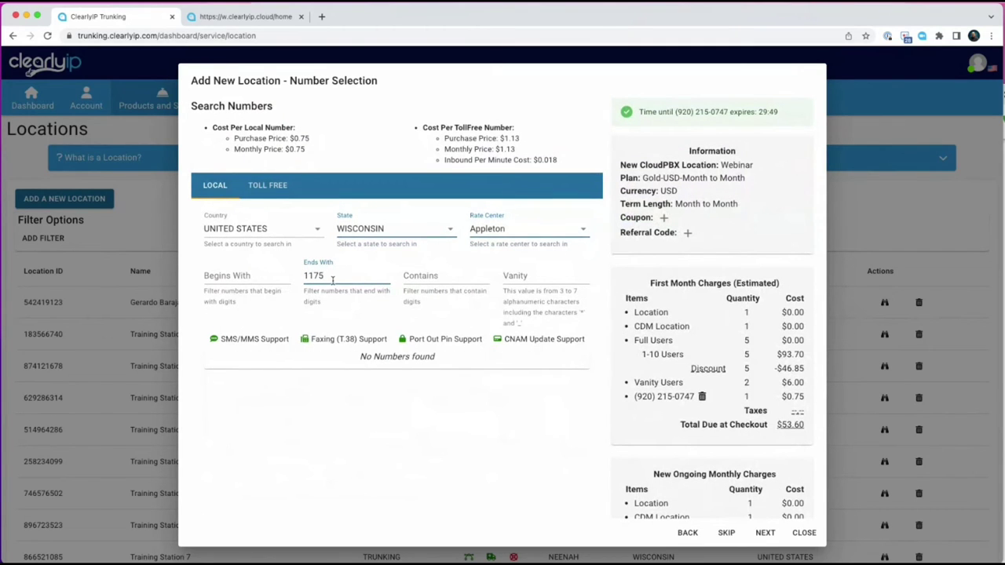
{"action": "key", "text": "BackSpace"}
{"action": "key", "text": "BackSpace"}
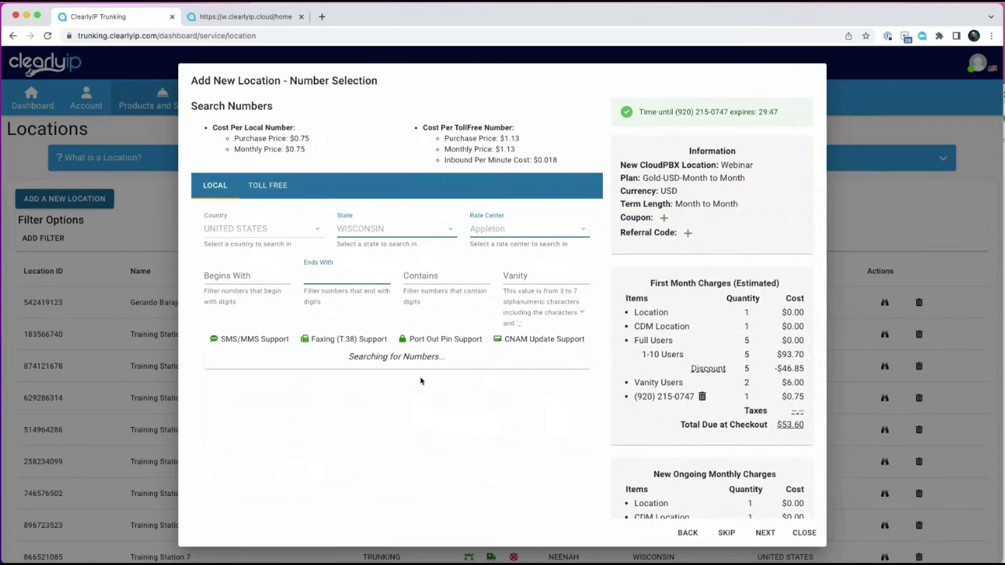
{"action": "left_click", "coordinate": [763, 532]}
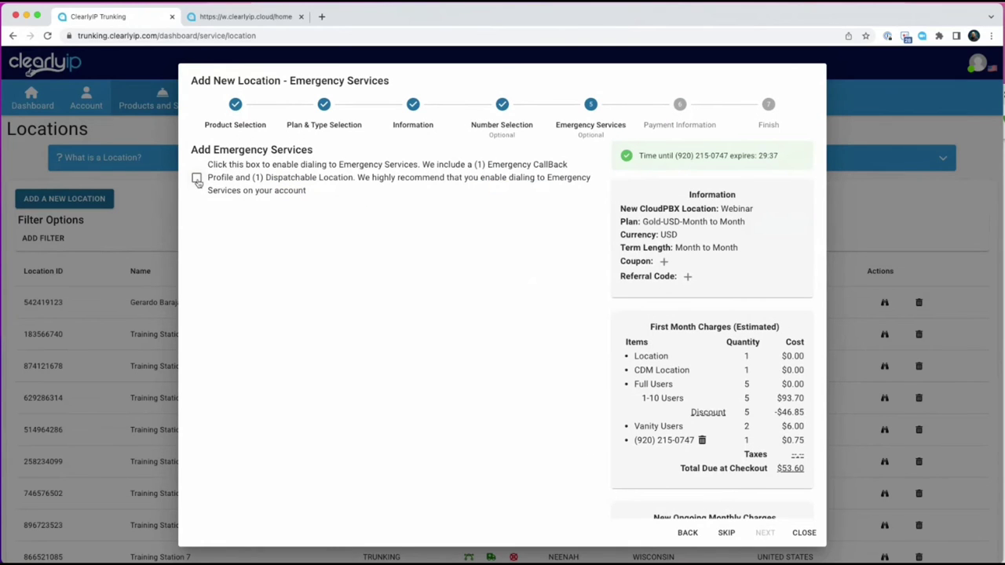
Enable Emergency Services, verify the Appleton dispatchable address, and continue to Payment Information.
{"action": "left_click", "coordinate": [197, 179]}
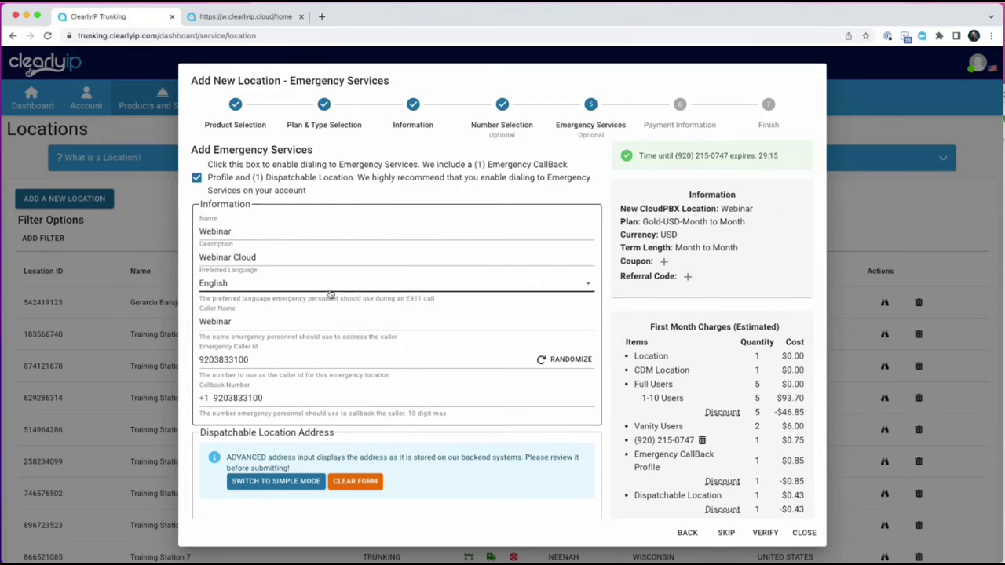
{"action": "scroll", "coordinate": [330, 293], "scroll_direction": "down", "scroll_amount": 5}
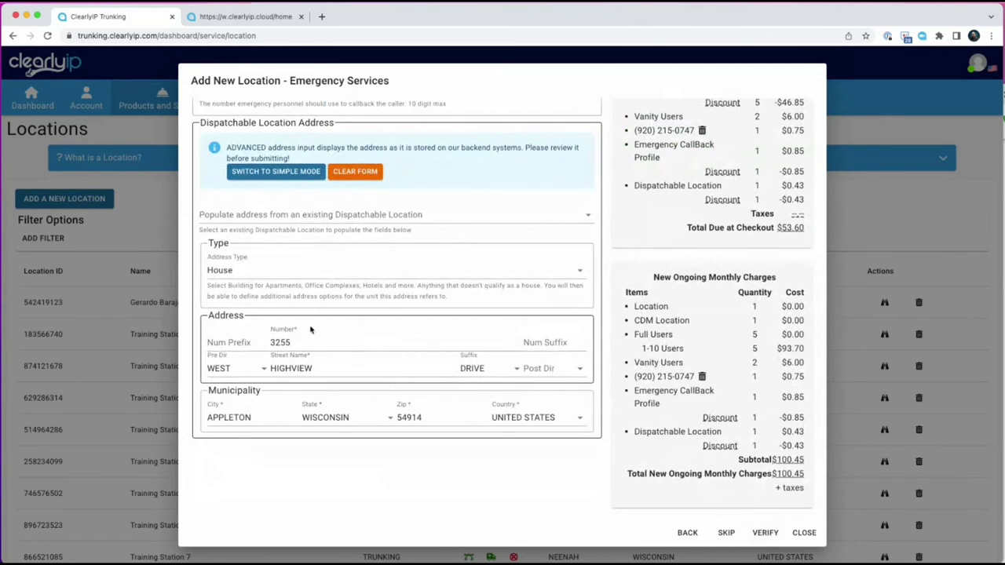
{"action": "left_click", "coordinate": [763, 534]}
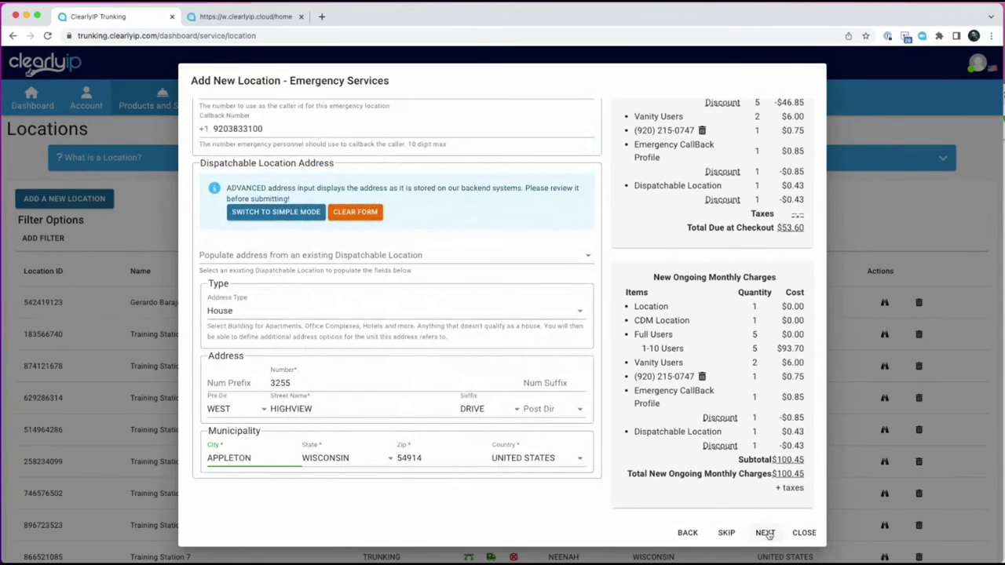
{"action": "left_click", "coordinate": [765, 532]}
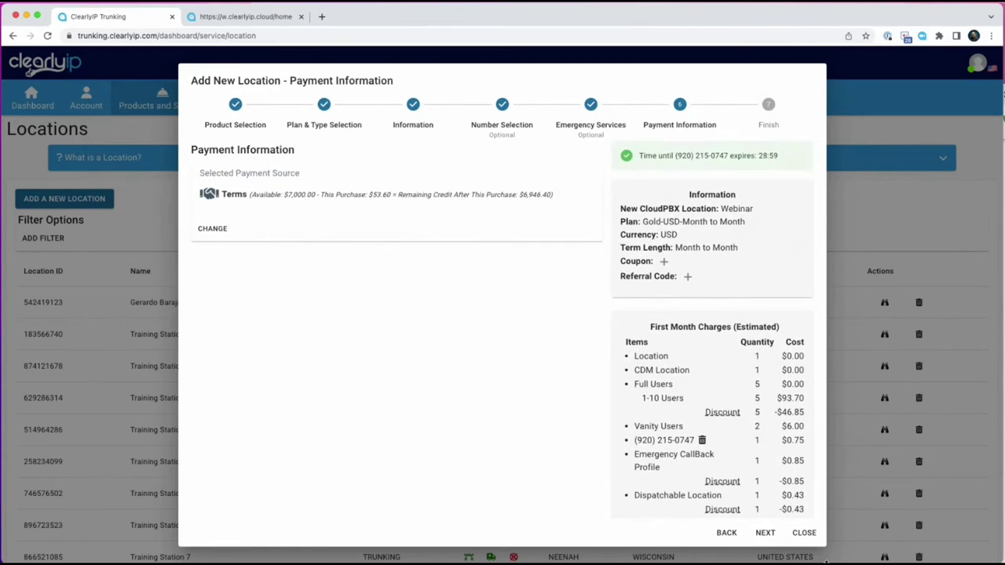
Agree to the Terms of Service and save the Webinar location order.
{"action": "left_click", "coordinate": [763, 533]}
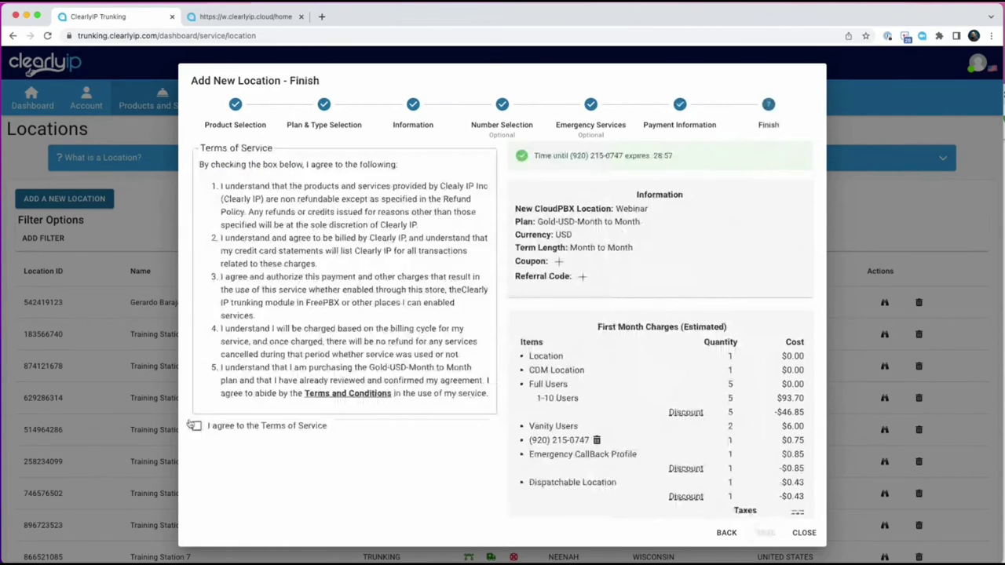
{"action": "left_click", "coordinate": [196, 425]}
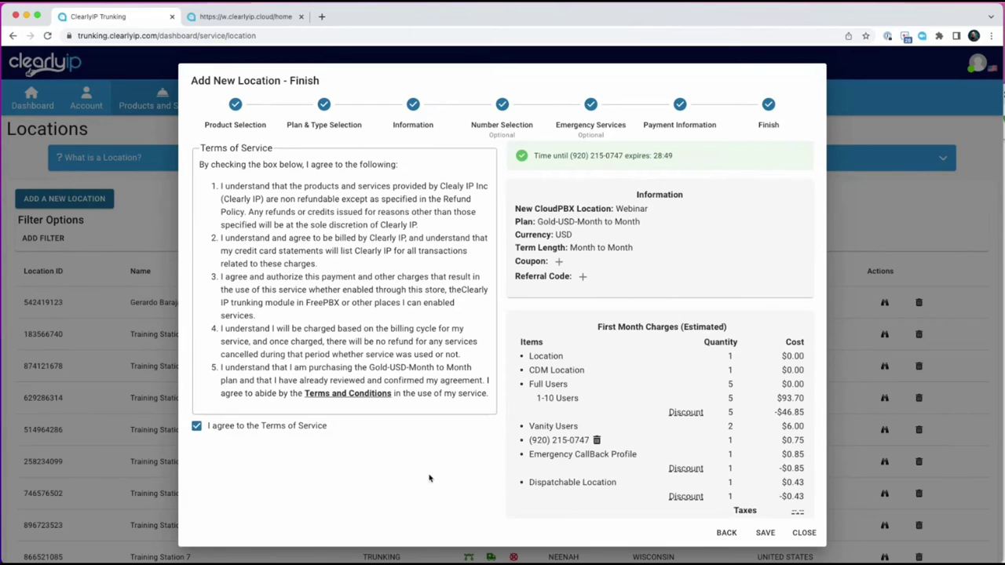
{"action": "left_click", "coordinate": [765, 533]}
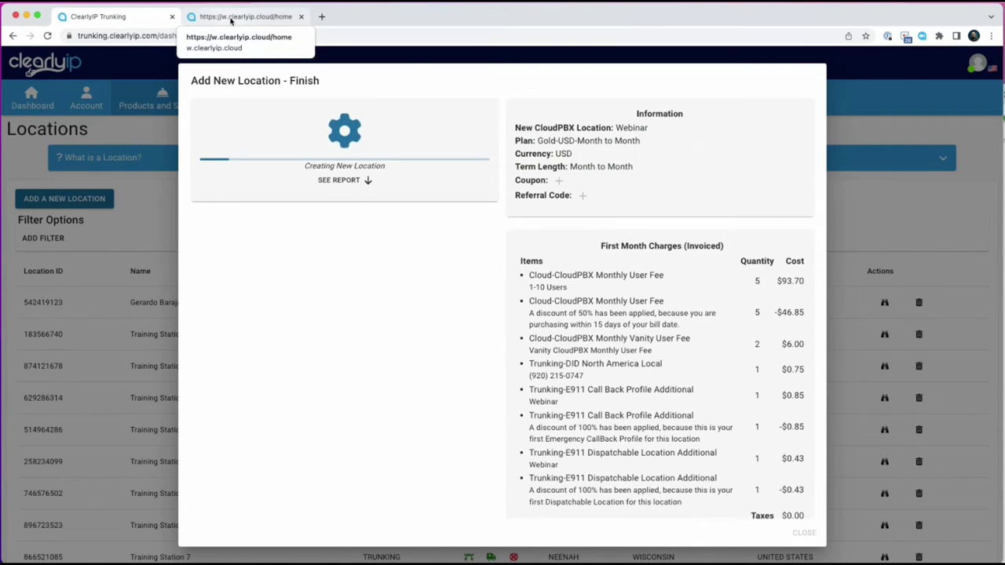
View the client portal home page (5 users, 4 DIDs, 10 announcements), then return to the trunking tab.
{"action": "left_click", "coordinate": [230, 20]}
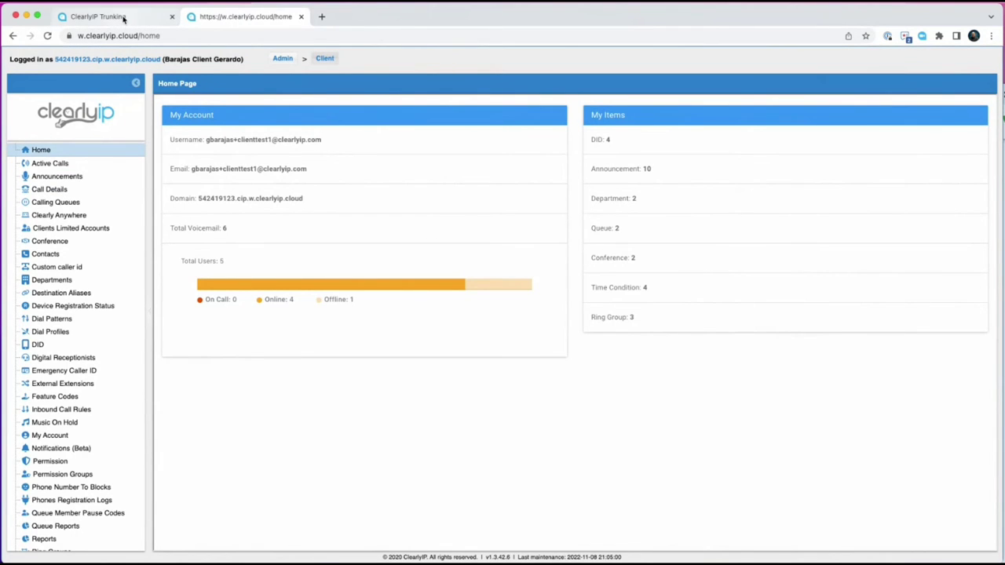
{"action": "left_click", "coordinate": [123, 18]}
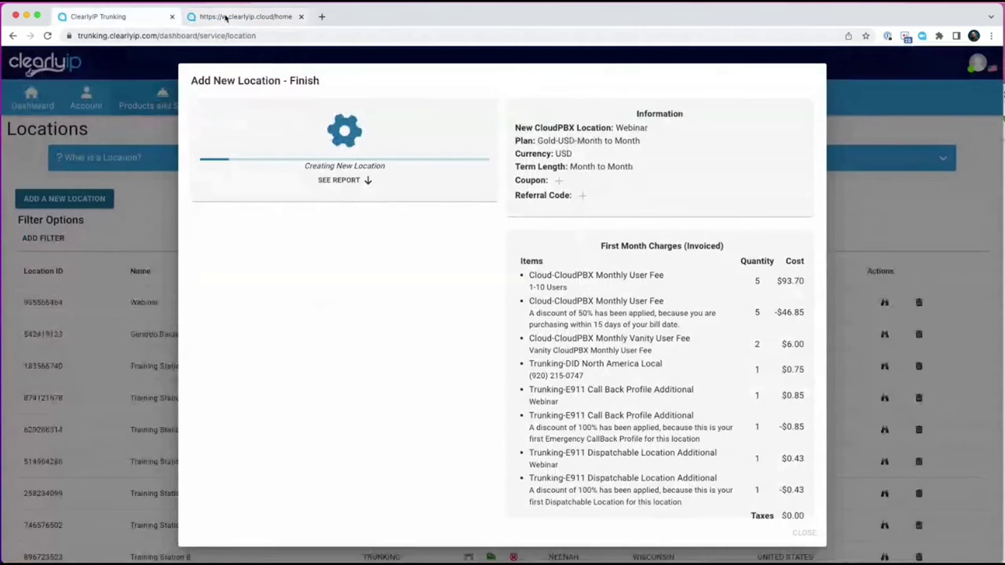
Browse the client portal home page and sidebar, then go back to the trunking tab.
{"action": "left_click", "coordinate": [226, 17]}
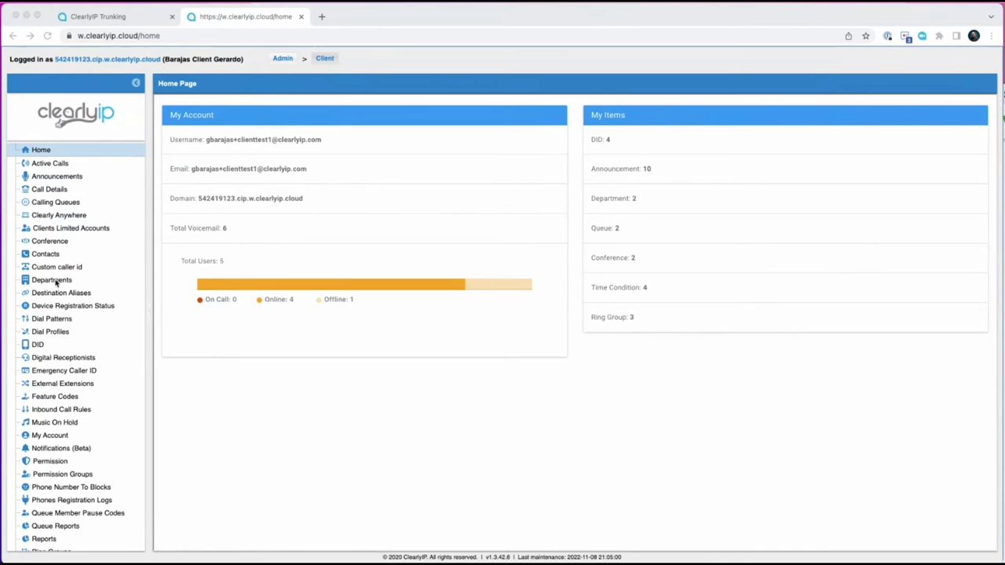
{"action": "scroll", "coordinate": [72, 234], "scroll_direction": "down", "scroll_amount": 4}
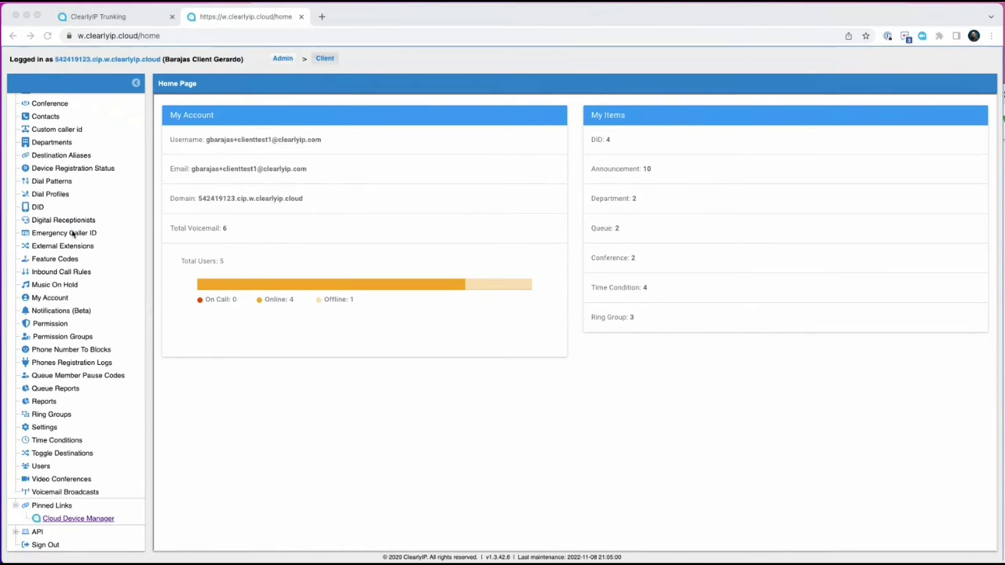
{"action": "scroll", "coordinate": [71, 234], "scroll_direction": "up", "scroll_amount": 1}
{"action": "scroll", "coordinate": [71, 234], "scroll_direction": "up", "scroll_amount": 1}
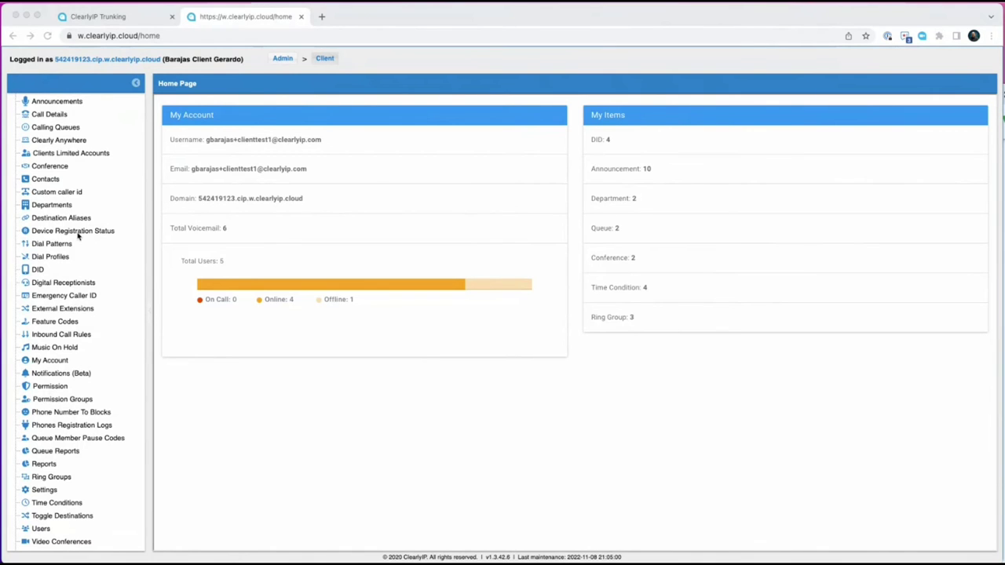
{"action": "scroll", "coordinate": [72, 361], "scroll_direction": "up", "scroll_amount": 2}
{"action": "scroll", "coordinate": [67, 350], "scroll_direction": "down", "scroll_amount": 4}
{"action": "scroll", "coordinate": [67, 350], "scroll_direction": "up", "scroll_amount": 4}
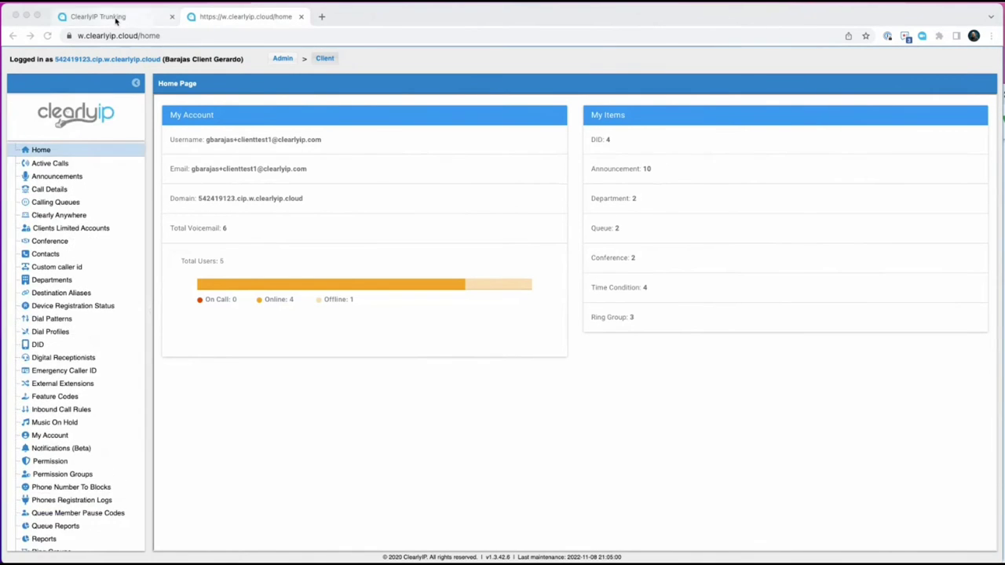
{"action": "left_click", "coordinate": [115, 17]}
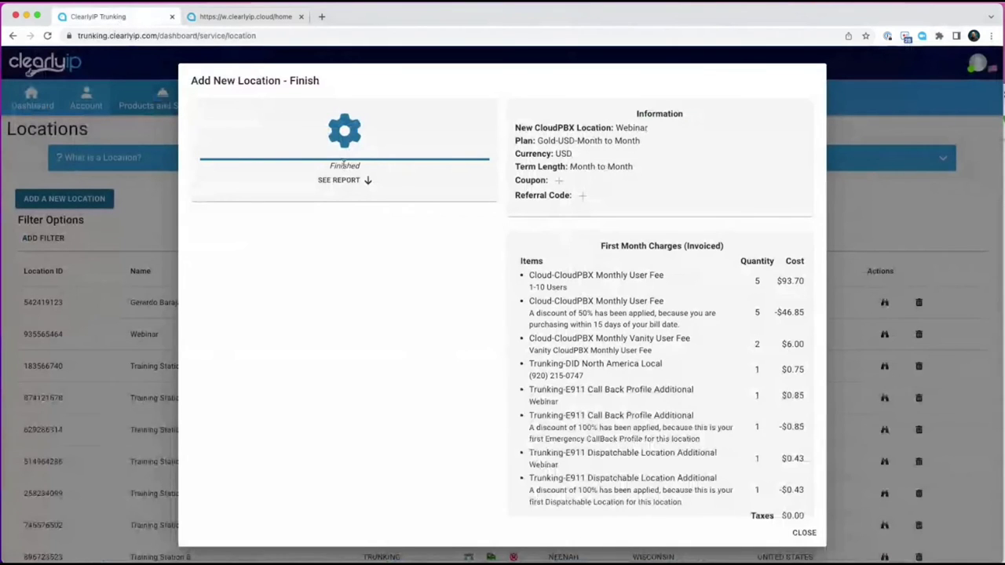
Review the finished Webinar creation report, close the wizard, copy its location ID, and open the admin home.
{"action": "left_click", "coordinate": [339, 181]}
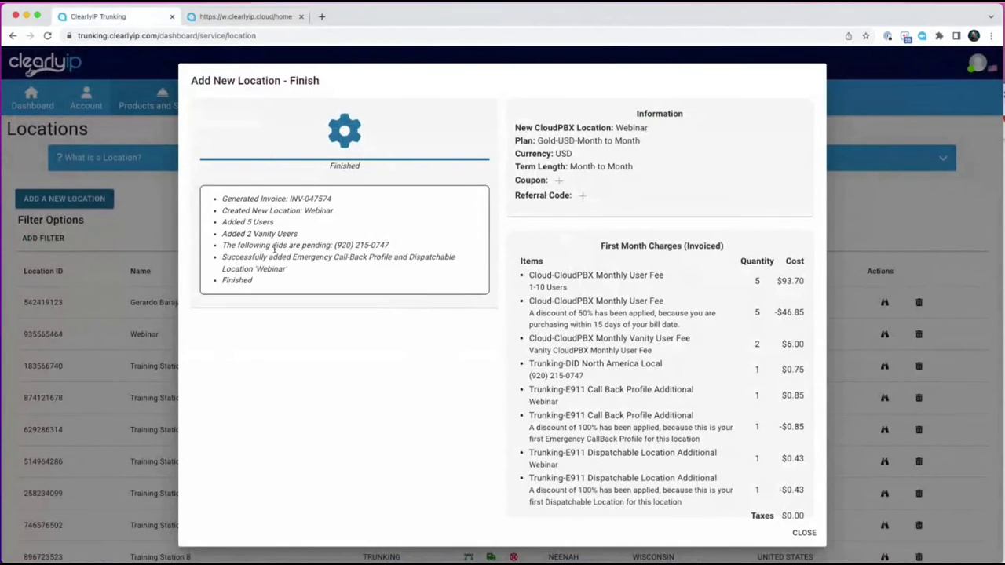
{"action": "scroll", "coordinate": [502, 346], "scroll_direction": "down", "scroll_amount": 5}
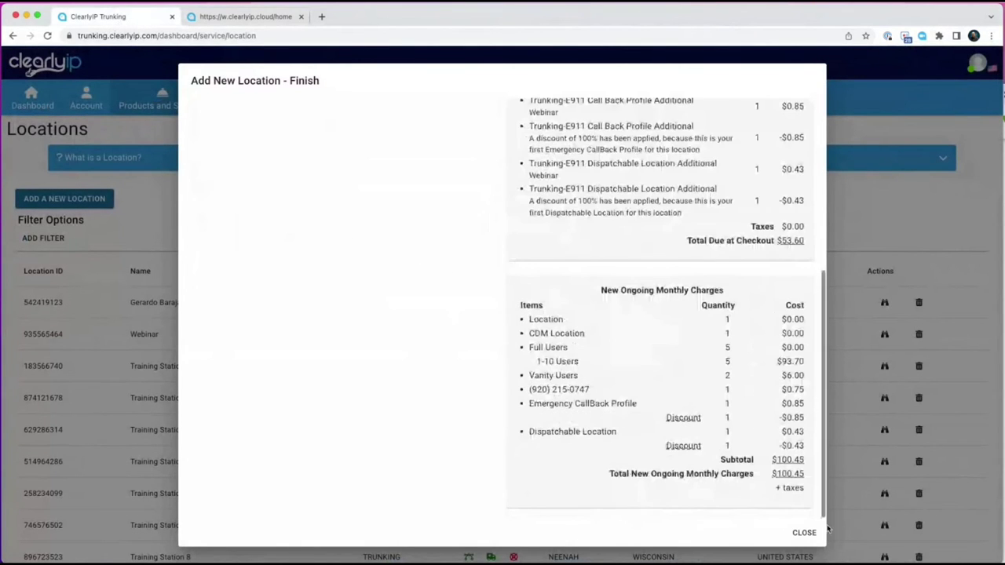
{"action": "left_click", "coordinate": [803, 532]}
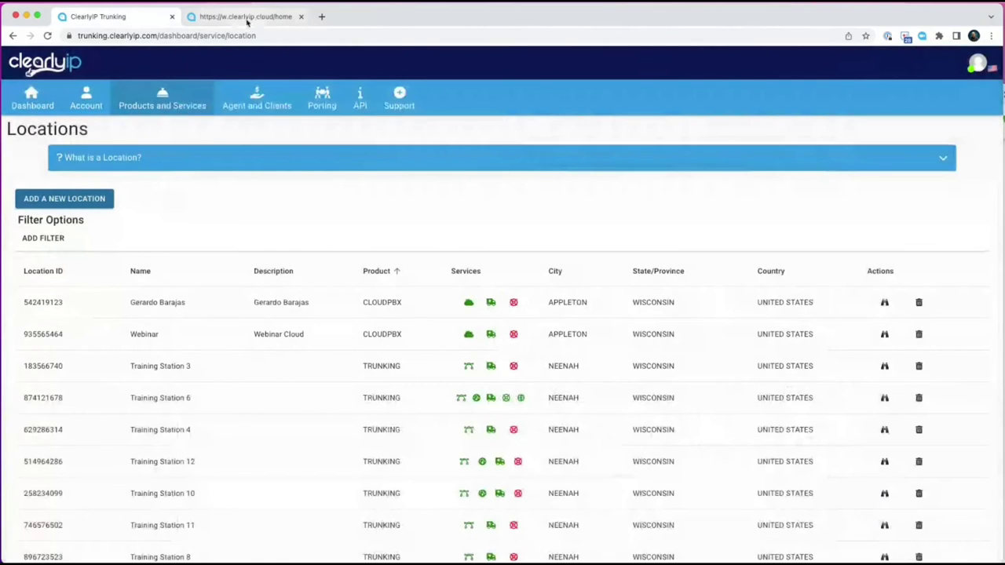
{"action": "double_click", "coordinate": [51, 334]}
{"action": "key", "text": "super+c"}
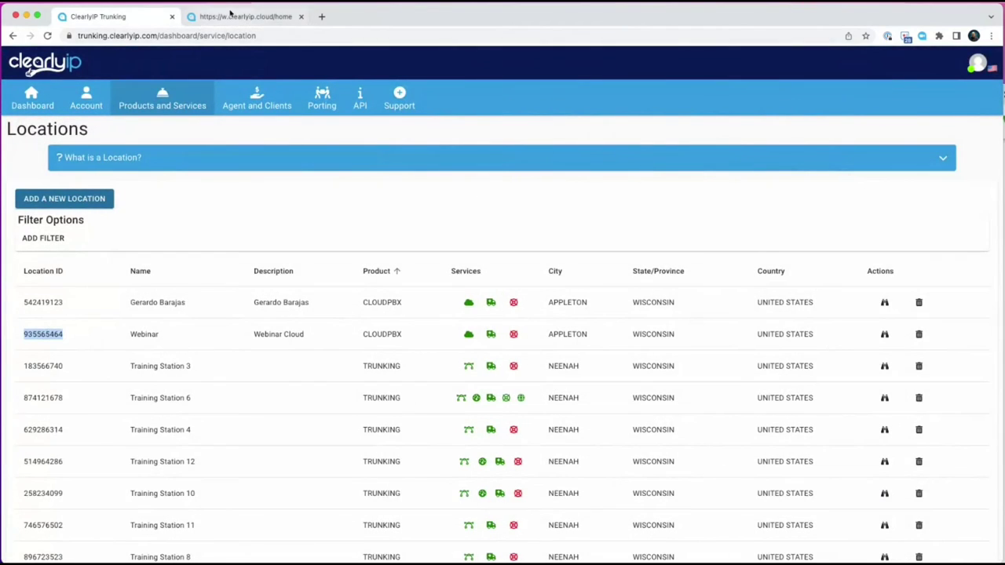
{"action": "left_click", "coordinate": [245, 17]}
{"action": "left_click", "coordinate": [324, 61]}
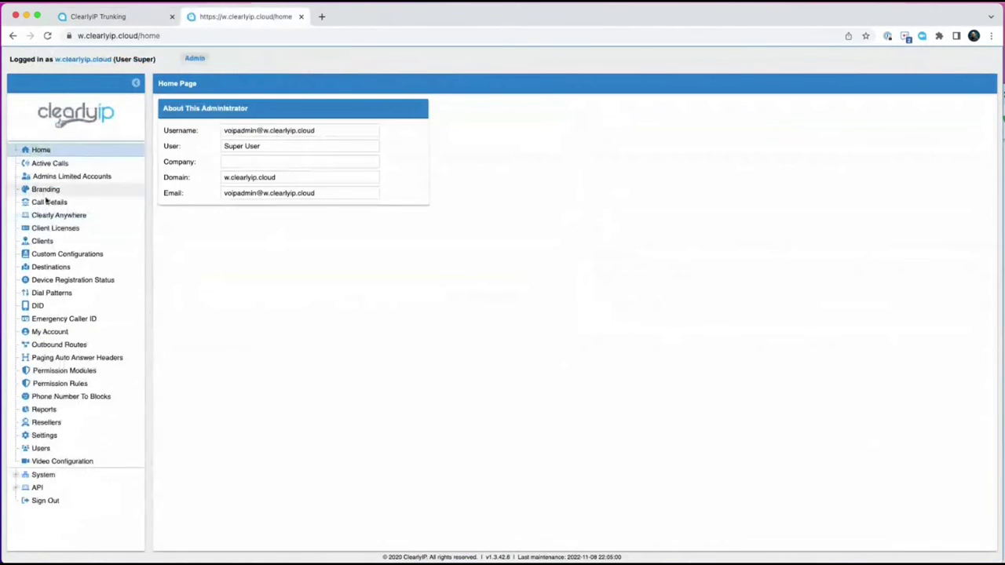
Find the Webinar client by its location ID, connect as that client, and open its DID.
{"action": "left_click", "coordinate": [43, 241]}
{"action": "left_click", "coordinate": [440, 140]}
{"action": "key", "text": "super+v"}
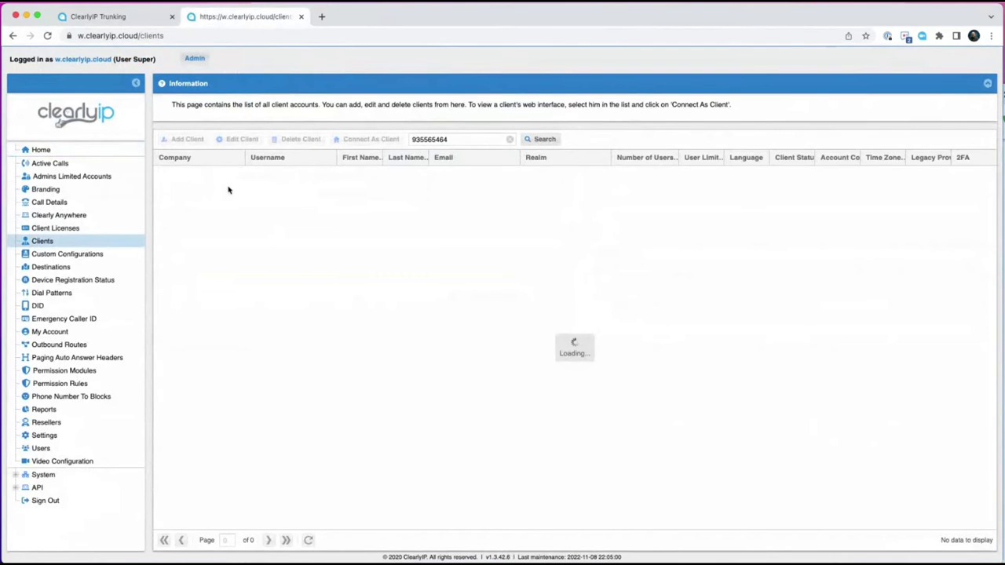
{"action": "left_click", "coordinate": [545, 139]}
{"action": "left_click", "coordinate": [294, 174]}
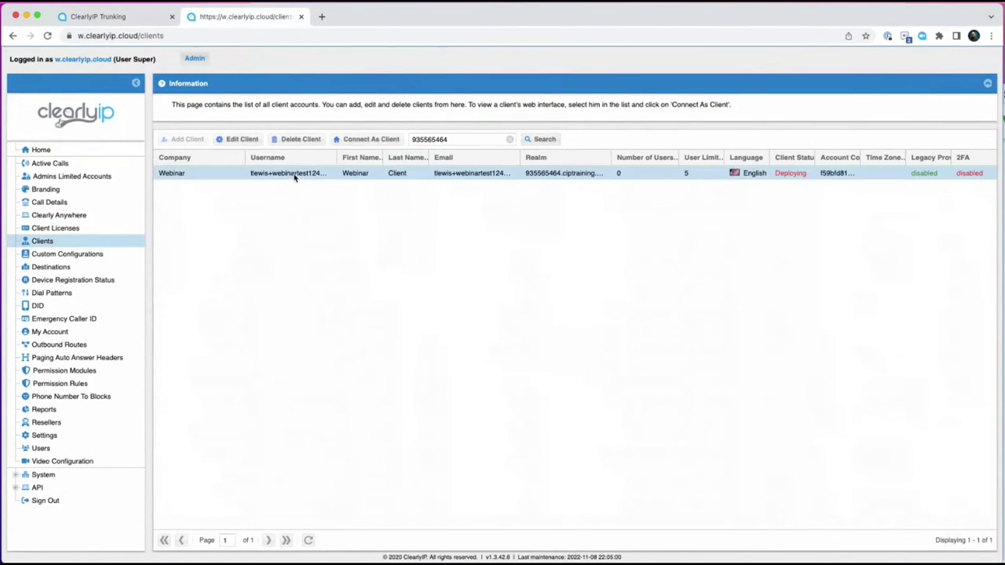
{"action": "left_click", "coordinate": [372, 138]}
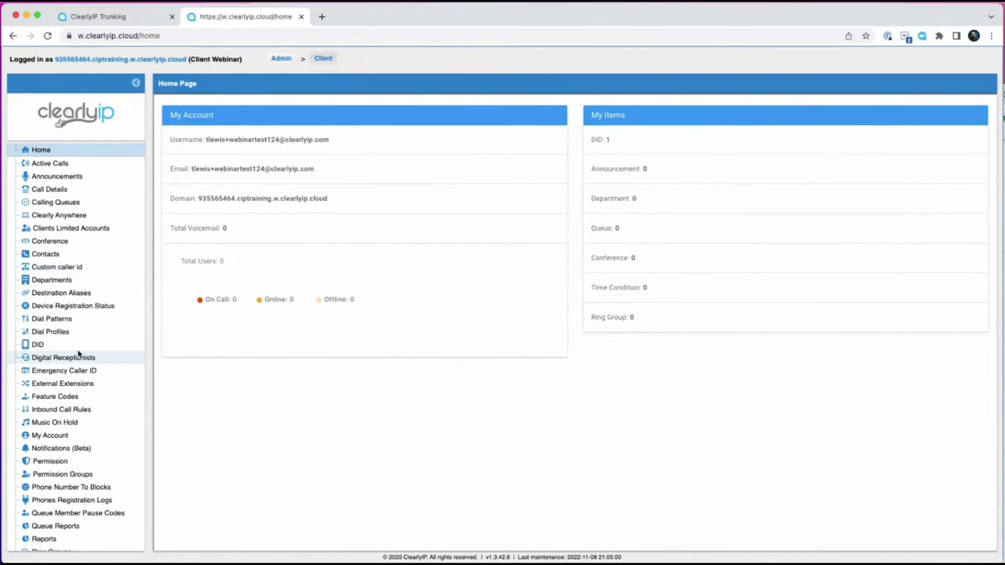
{"action": "left_click", "coordinate": [57, 345]}
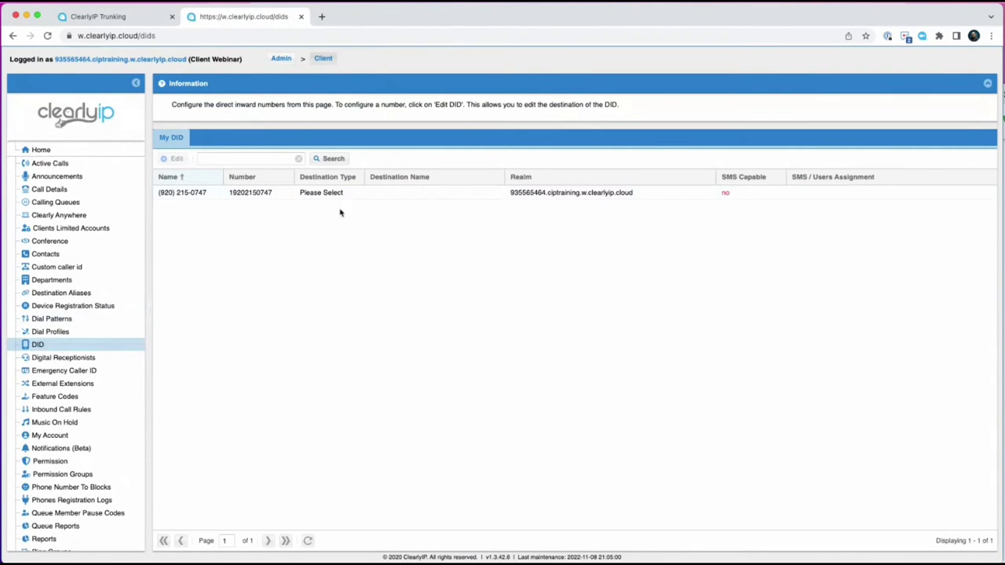
{"action": "left_click", "coordinate": [323, 194]}
{"action": "double_click", "coordinate": [322, 194]}
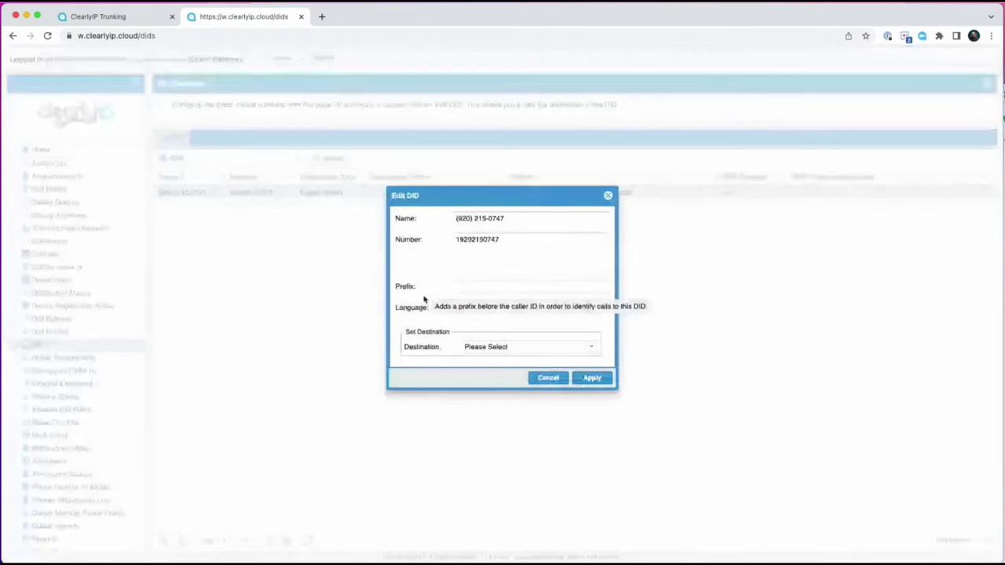
{"action": "left_click", "coordinate": [591, 347]}
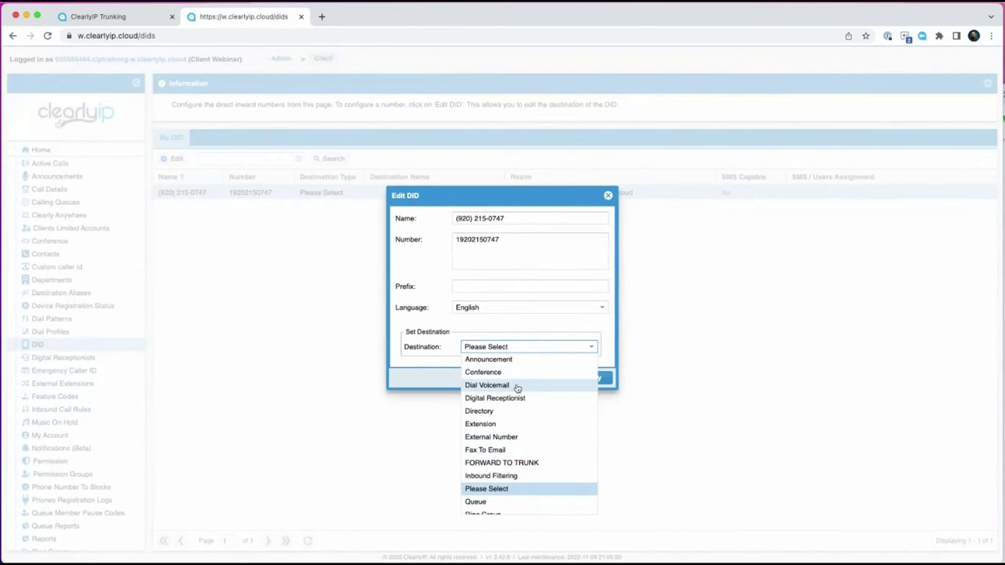
{"action": "scroll", "coordinate": [501, 431], "scroll_direction": "down", "scroll_amount": 3}
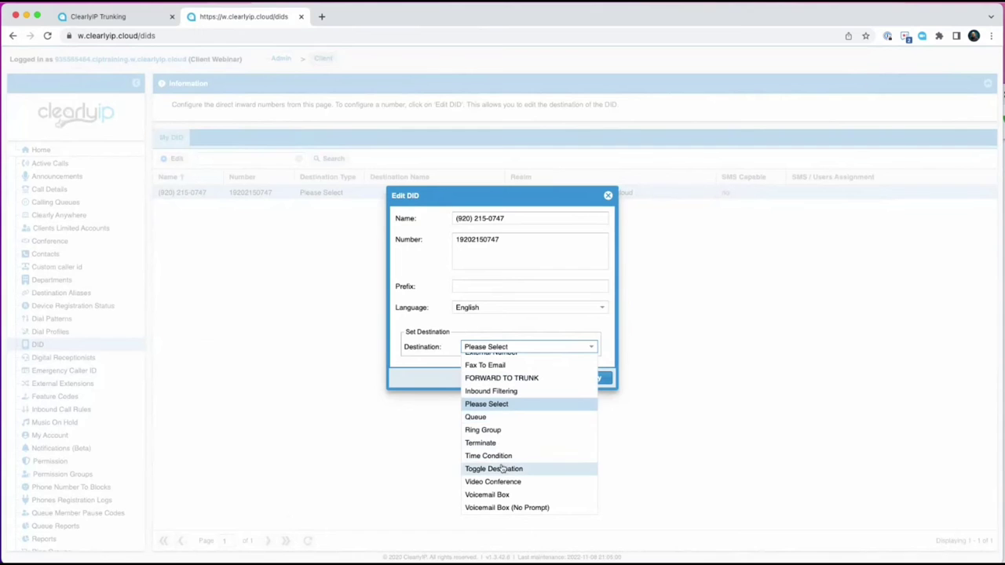
{"action": "left_click", "coordinate": [499, 442]}
{"action": "left_click", "coordinate": [515, 358]}
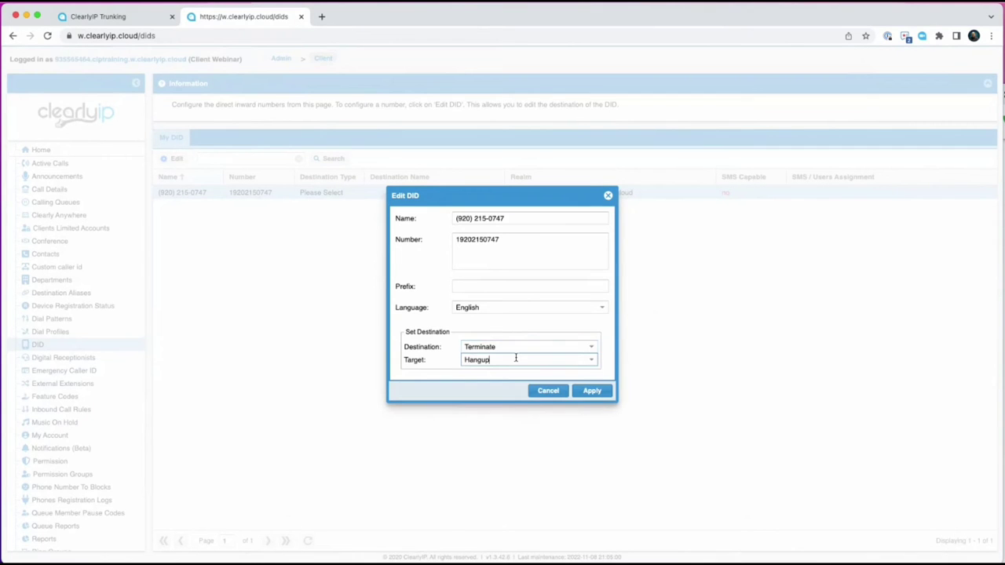
{"action": "left_click", "coordinate": [591, 359]}
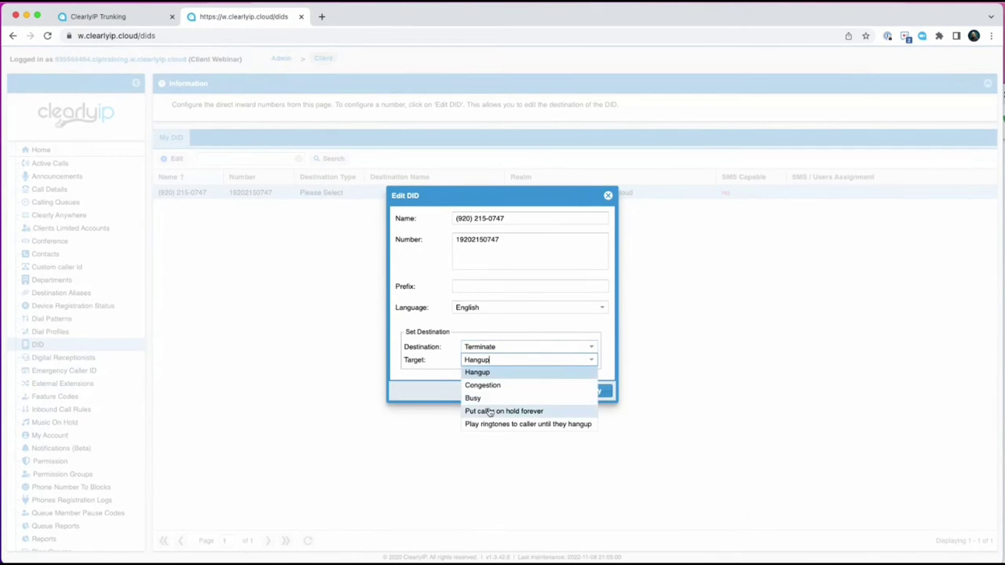
{"action": "left_click", "coordinate": [493, 410]}
{"action": "left_click", "coordinate": [584, 391]}
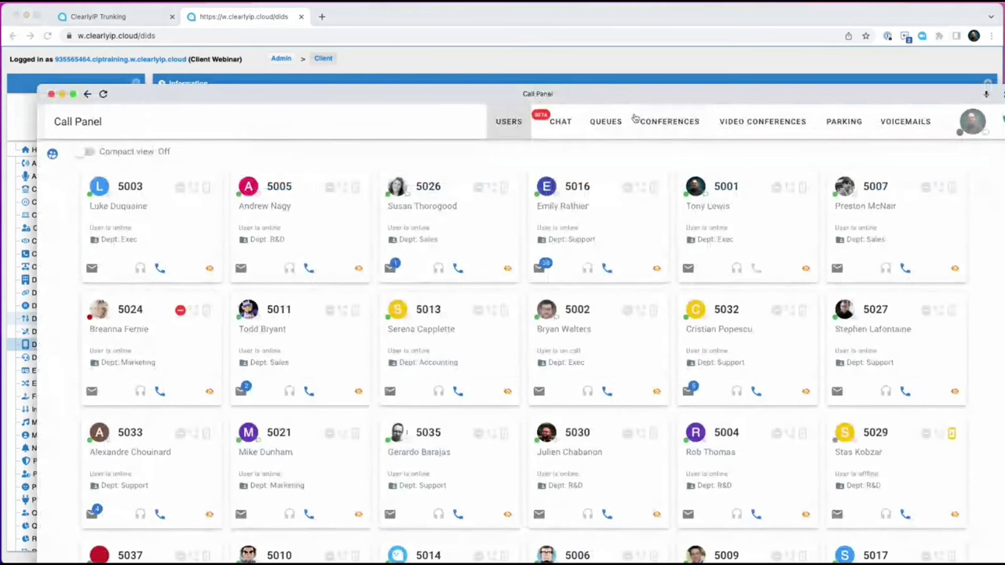
Maximize the Call Panel window so the users board fills the screen.
{"action": "double_click", "coordinate": [503, 65]}
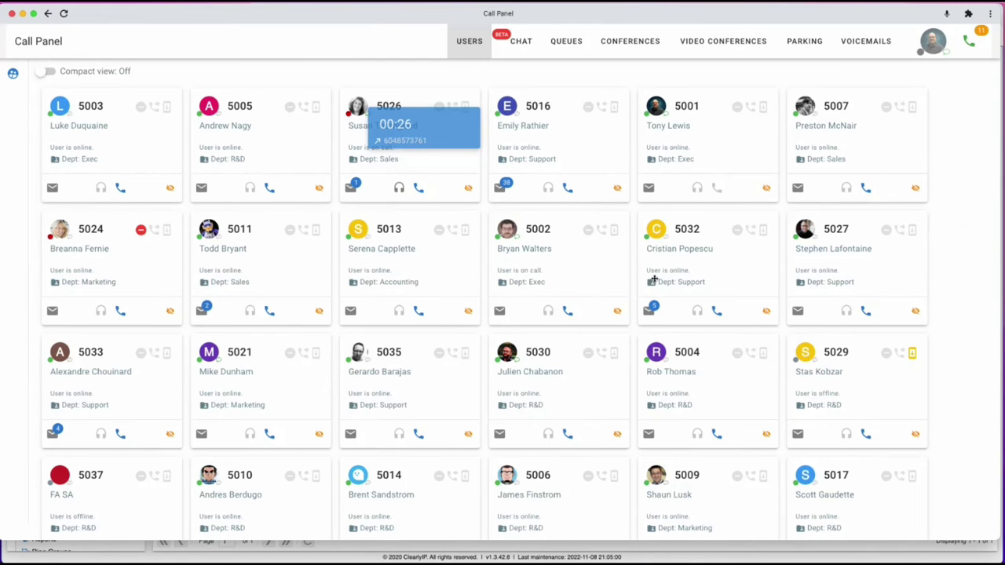
Move the 5027 and 5024 cards into the first row, then call extension 5026.
{"action": "left_click_drag", "start_coordinate": [860, 269], "coordinate": [447, 166]}
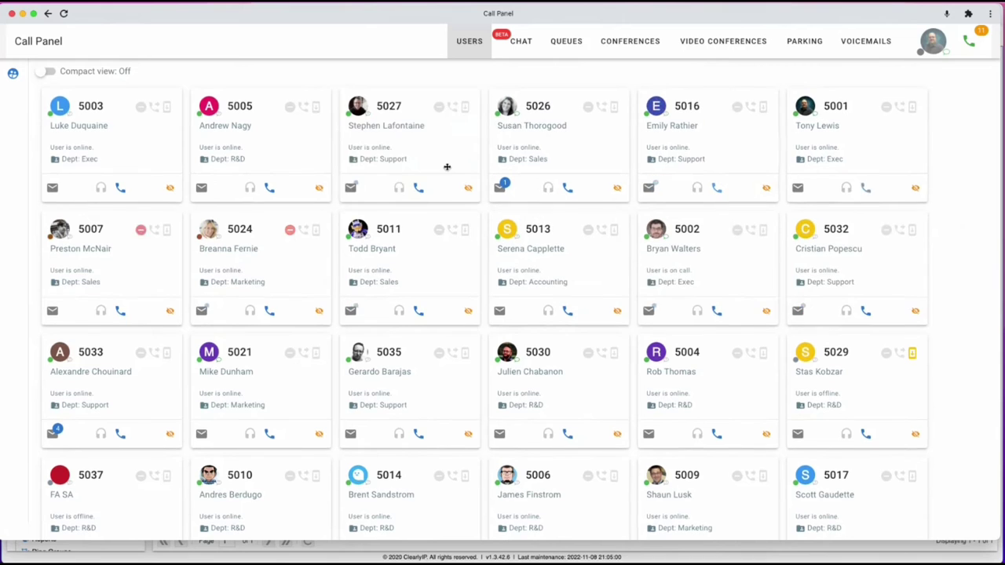
{"action": "left_click_drag", "start_coordinate": [248, 270], "coordinate": [233, 163]}
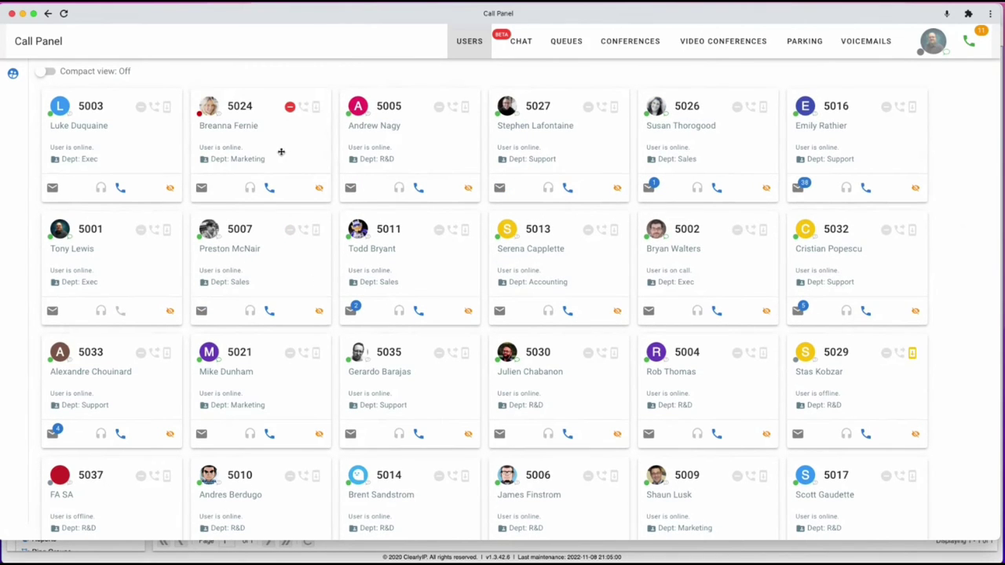
{"action": "mouse_move", "coordinate": [290, 112]}
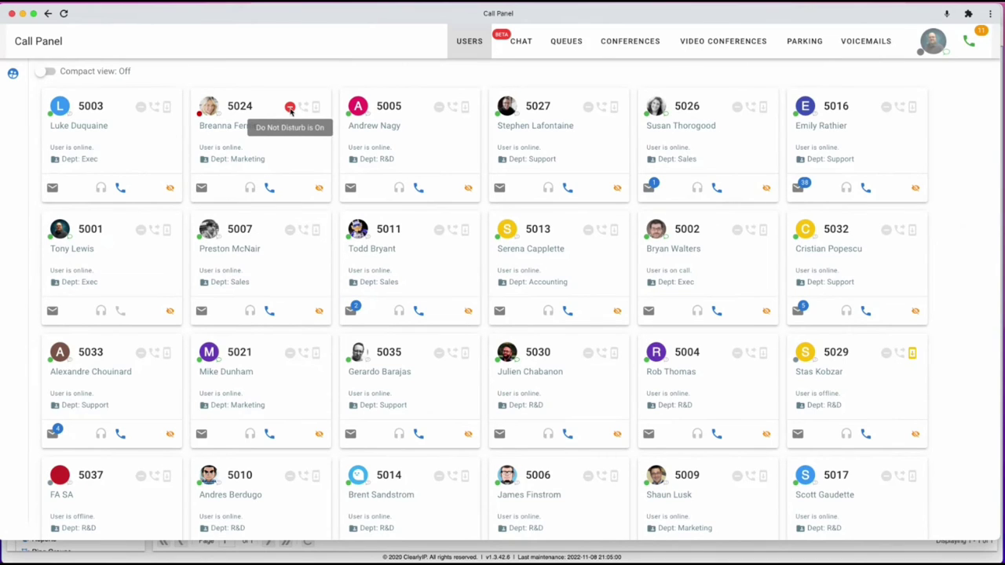
{"action": "mouse_move", "coordinate": [439, 110]}
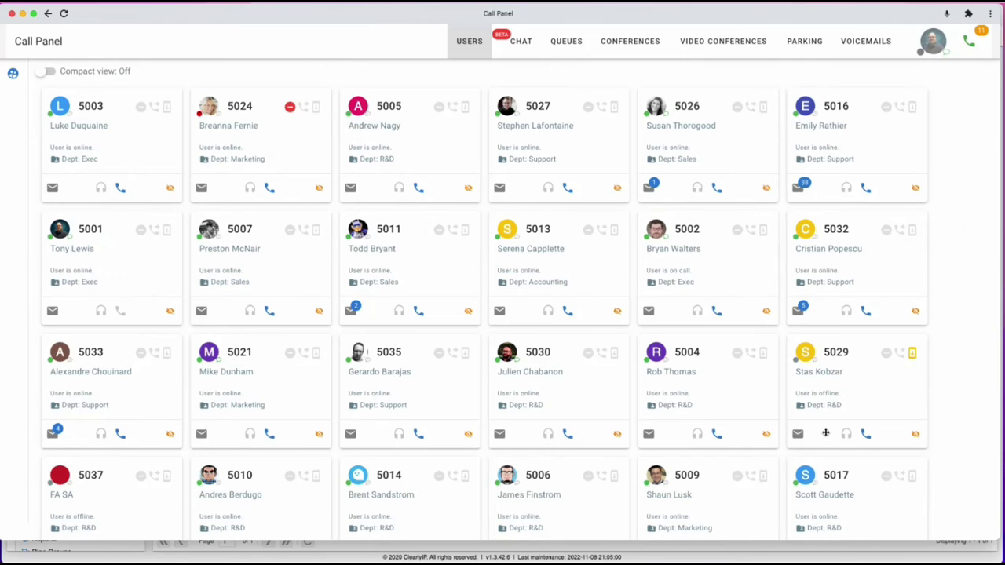
{"action": "mouse_move", "coordinate": [912, 357]}
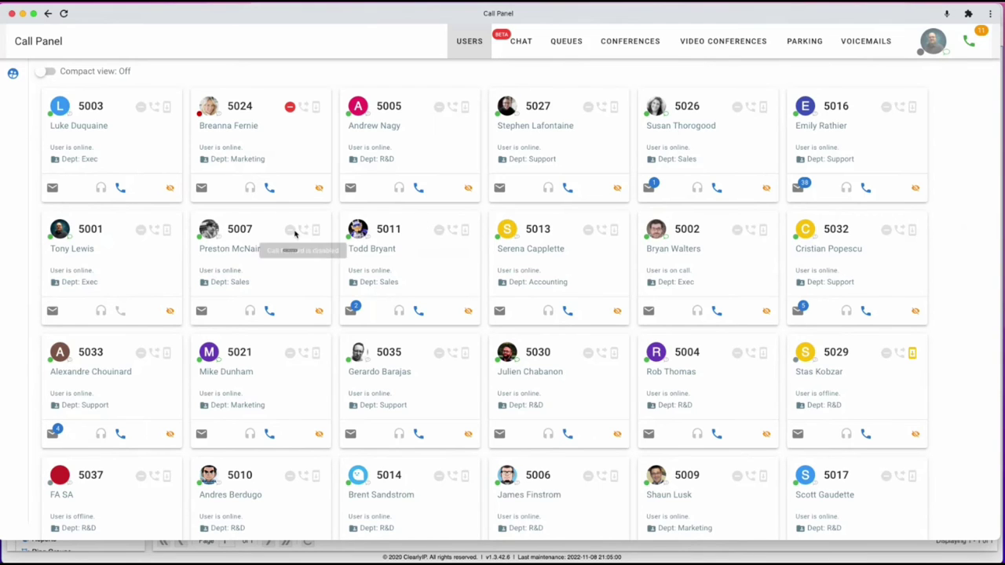
{"action": "left_click", "coordinate": [716, 186]}
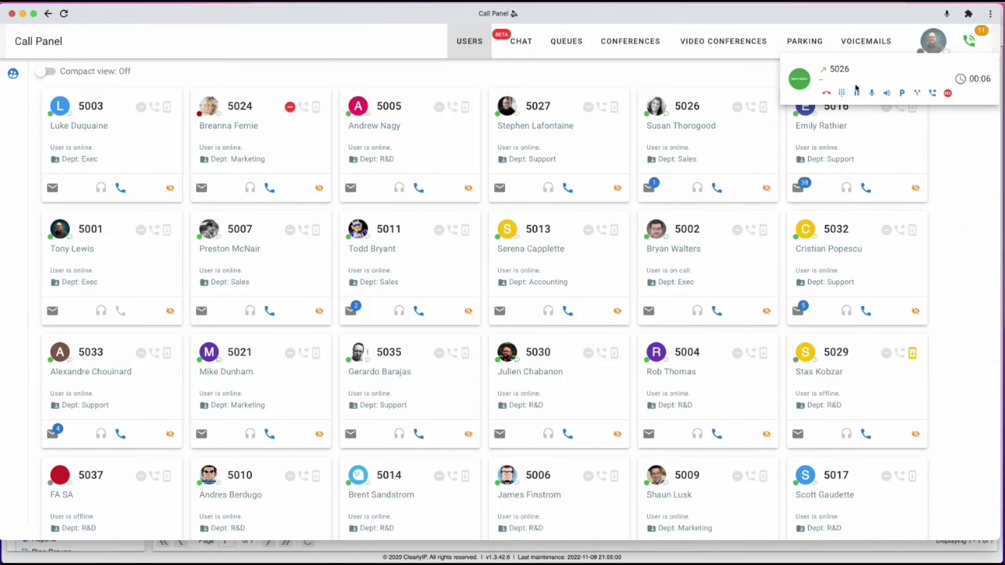
Put the 5026 call on hold and resume it, then start and cancel a transfer.
{"action": "left_click", "coordinate": [857, 94]}
{"action": "left_click", "coordinate": [856, 94]}
{"action": "left_click", "coordinate": [933, 92]}
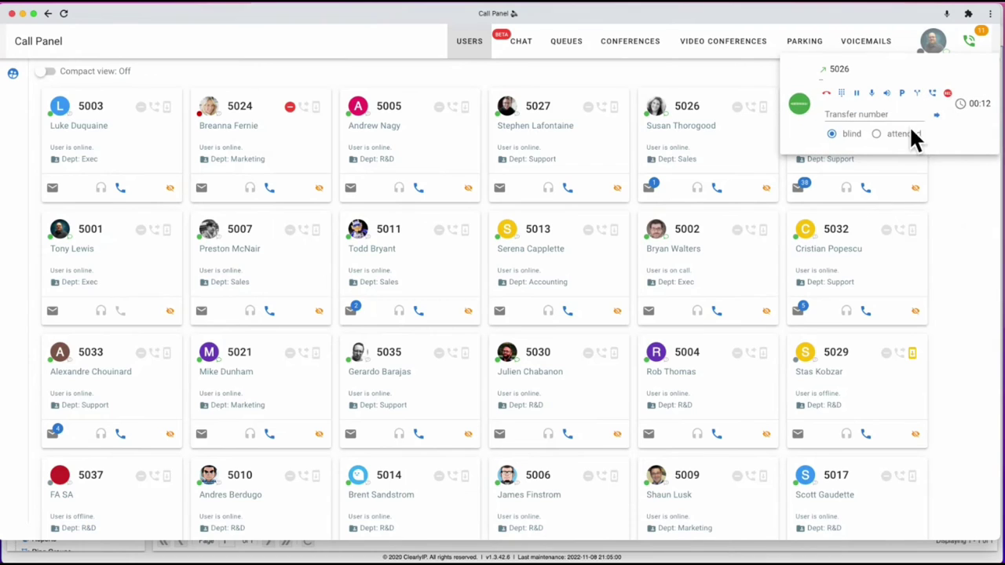
{"action": "left_click", "coordinate": [918, 96]}
{"action": "left_click", "coordinate": [917, 93]}
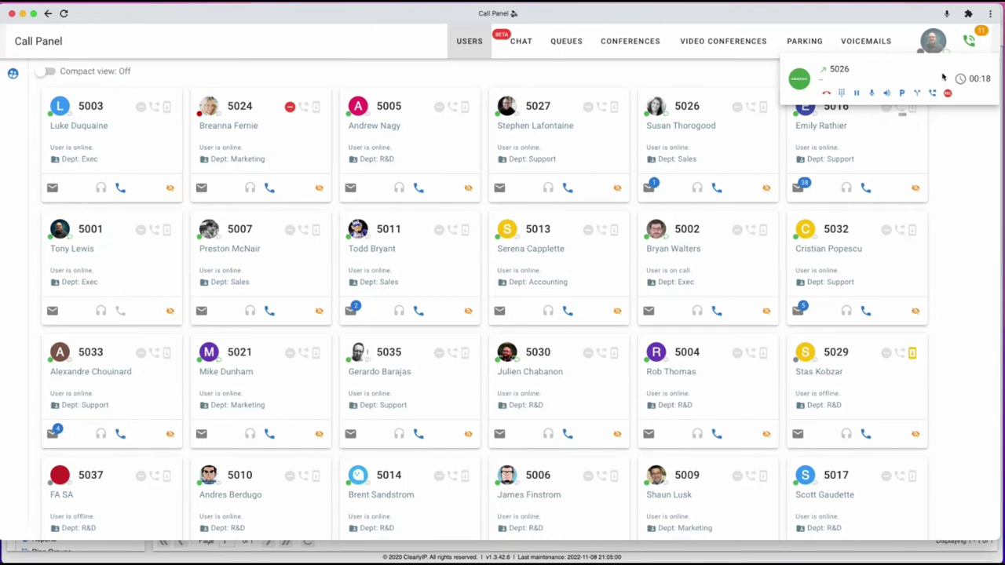
Call *43, resume the 5026 call, hang up *43, and park the 5026 call.
{"action": "left_click", "coordinate": [969, 43]}
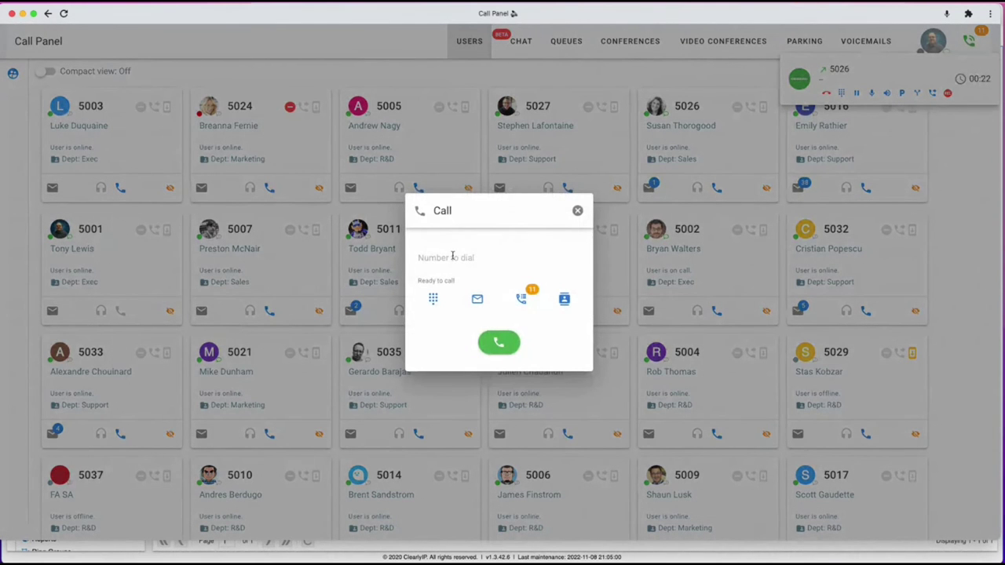
{"action": "type", "text": "*43"}
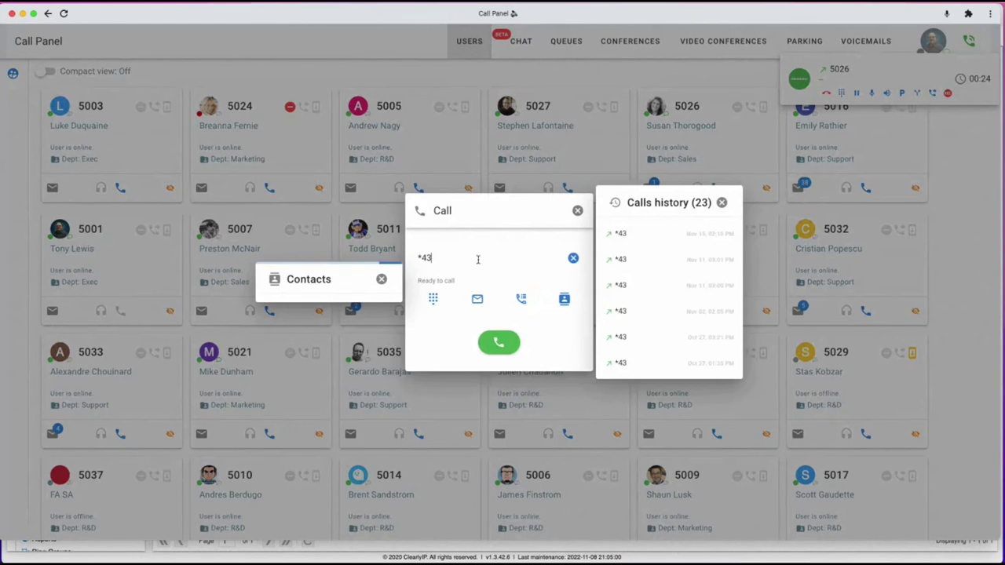
{"action": "left_click", "coordinate": [499, 344]}
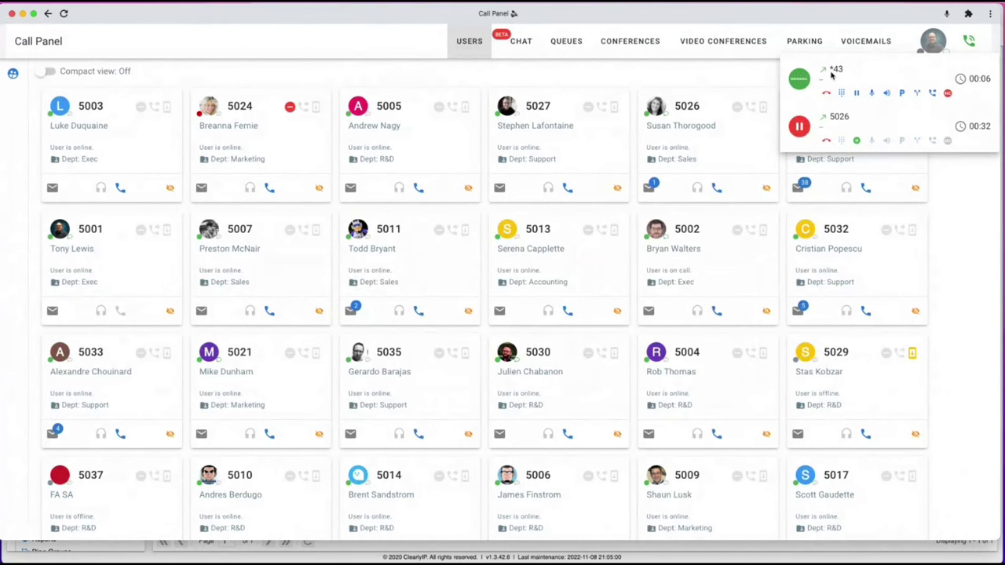
{"action": "left_click", "coordinate": [857, 142]}
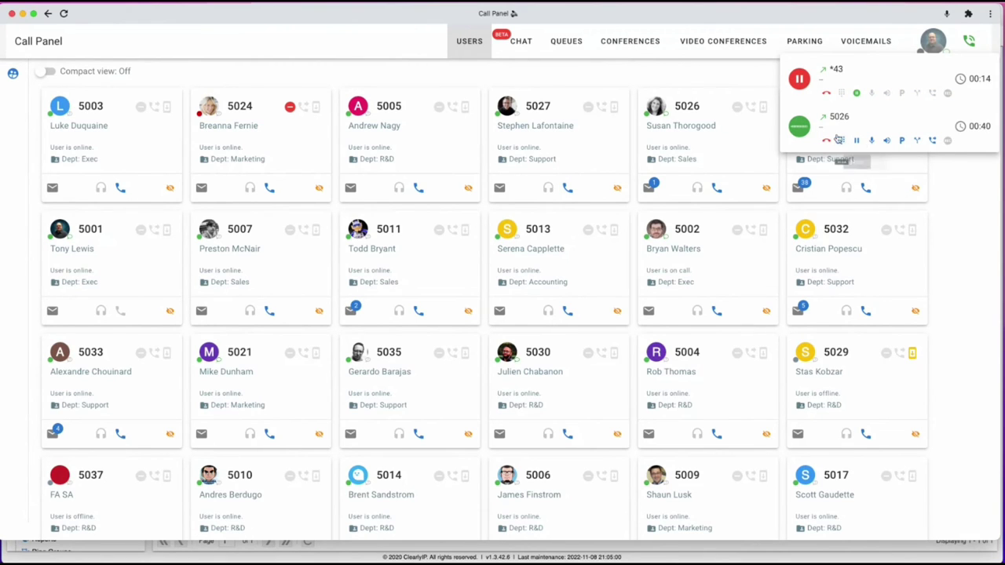
{"action": "left_click", "coordinate": [826, 93]}
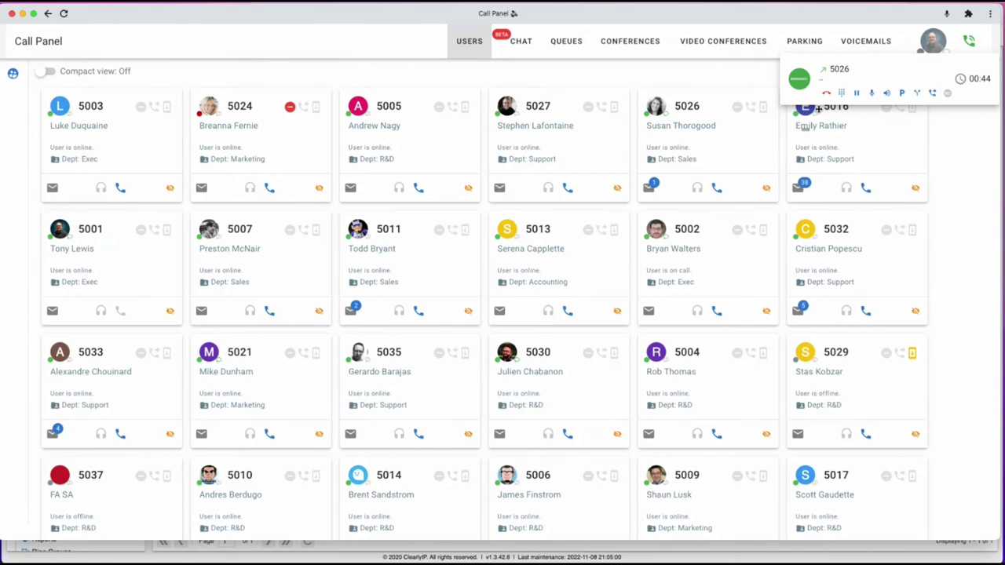
{"action": "left_click", "coordinate": [901, 92]}
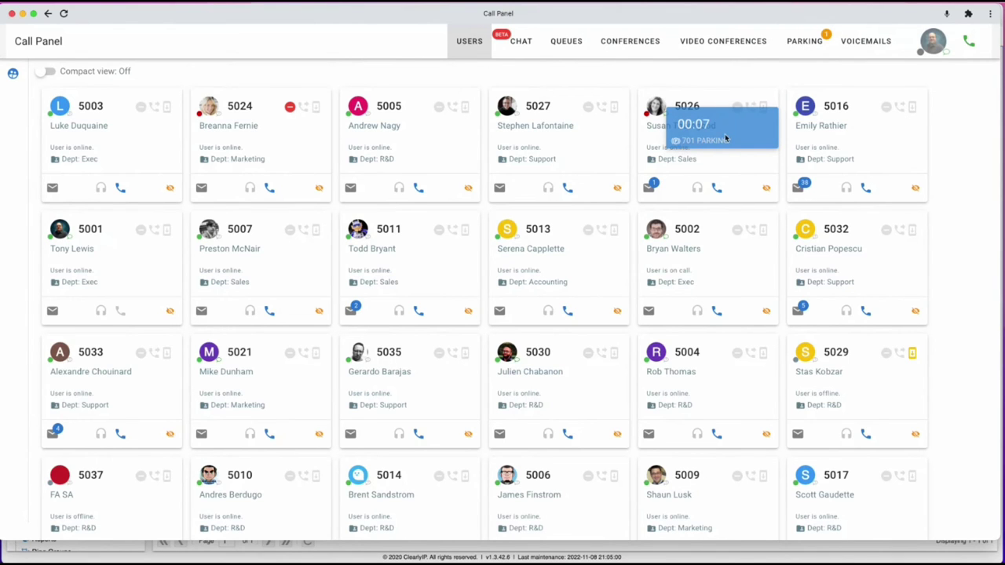
Retrieve the call from slot 701, re-park it in slot 707, retrieve it, and return to Users.
{"action": "left_click", "coordinate": [808, 44]}
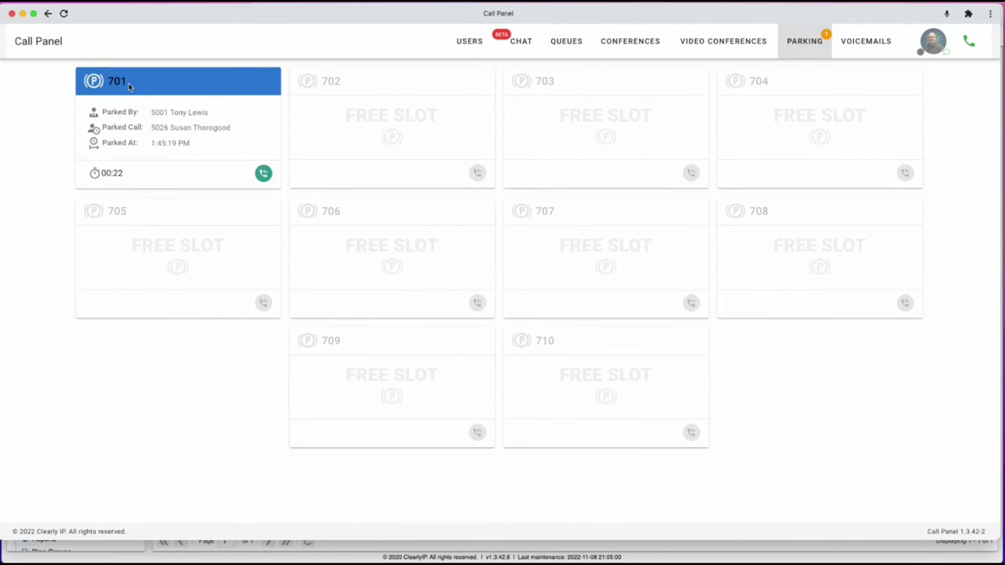
{"action": "left_click", "coordinate": [264, 173]}
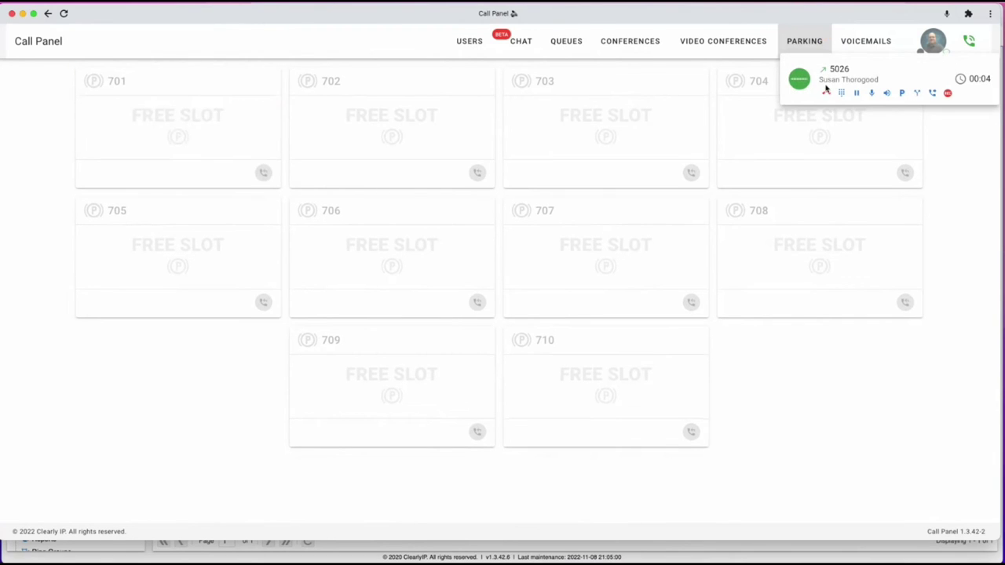
{"action": "left_click_drag", "start_coordinate": [900, 72], "coordinate": [594, 272]}
{"action": "left_click", "coordinate": [598, 296]}
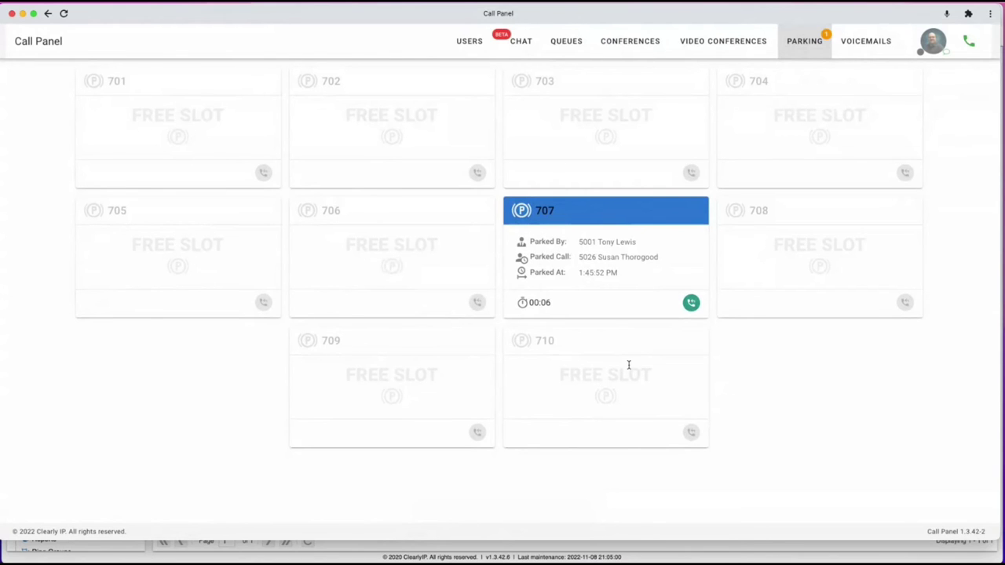
{"action": "left_click", "coordinate": [691, 303]}
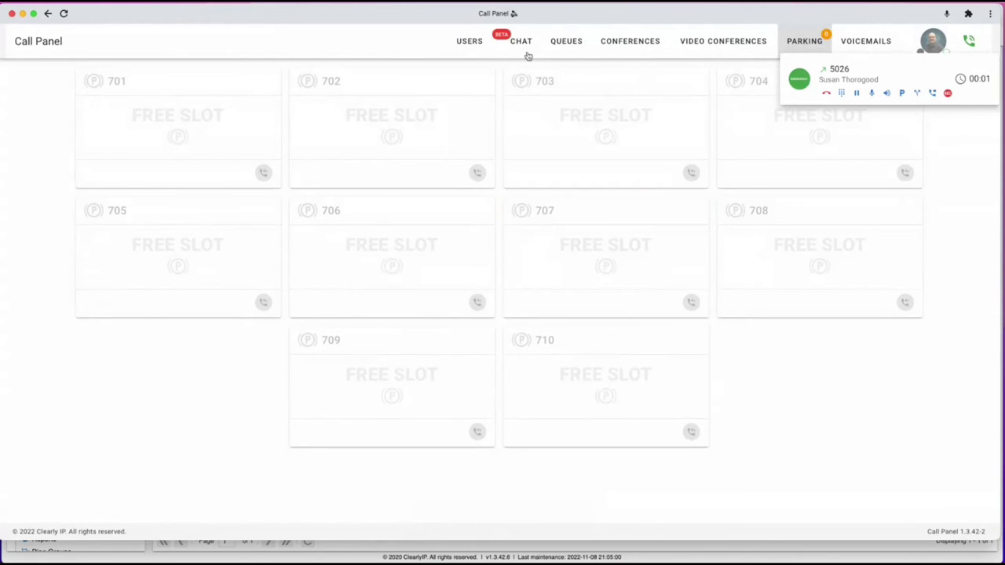
{"action": "left_click", "coordinate": [467, 46]}
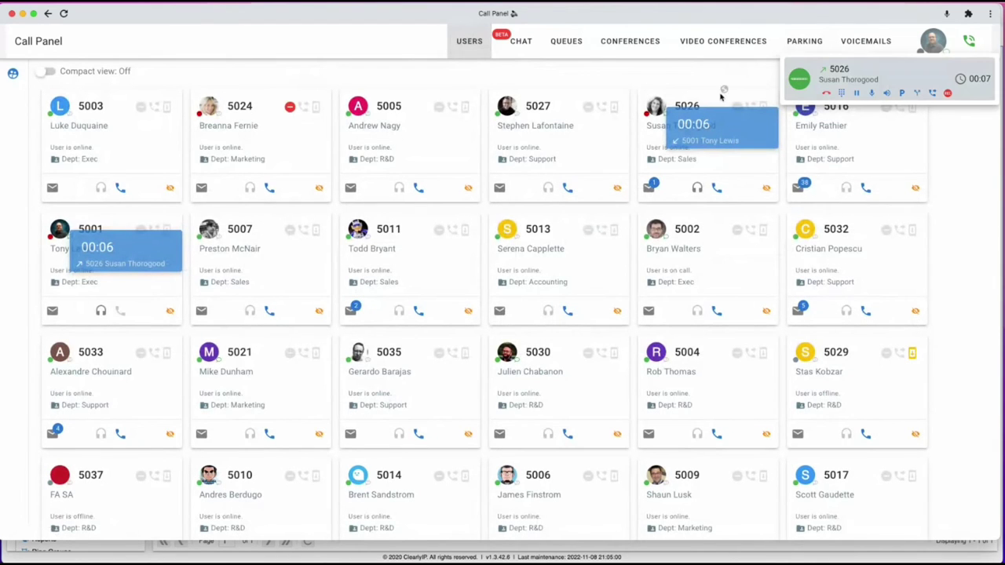
Transfer the active call to extension 5024 and hide extension 5003's card.
{"action": "left_click", "coordinate": [257, 124]}
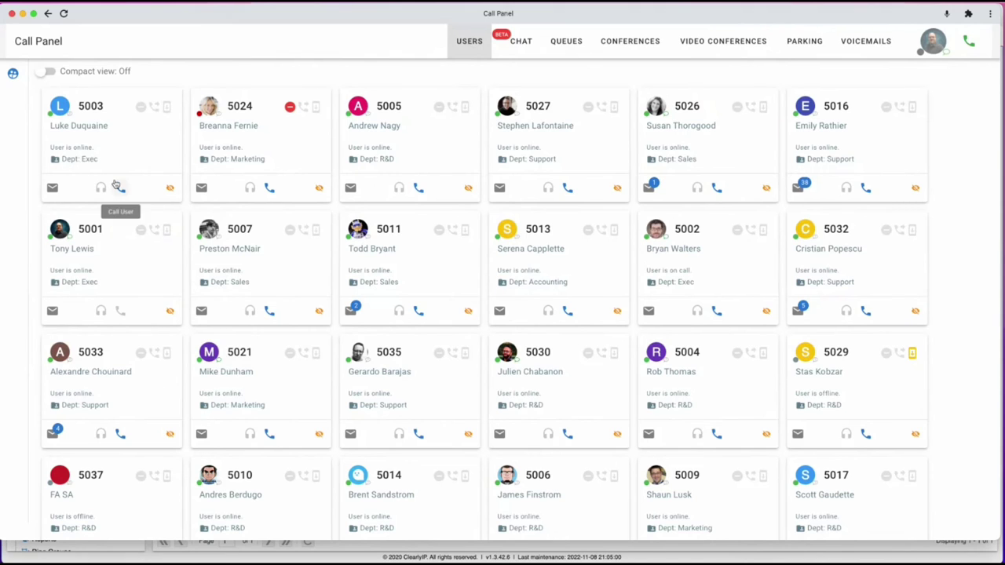
{"action": "left_click", "coordinate": [169, 190]}
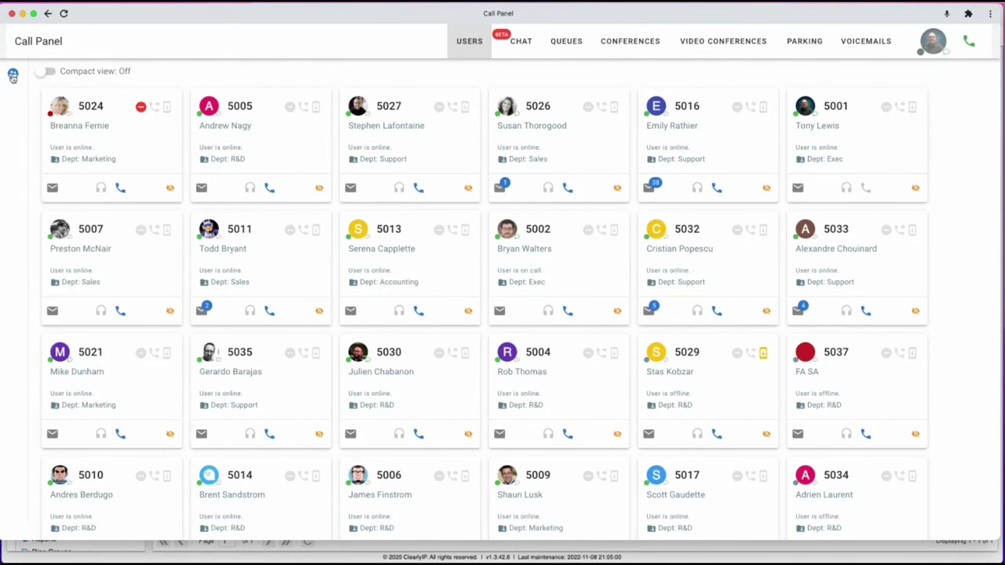
Filter users by 'tony', remove the 5001 card, clear the filter, and collapse the users list.
{"action": "left_click", "coordinate": [13, 75]}
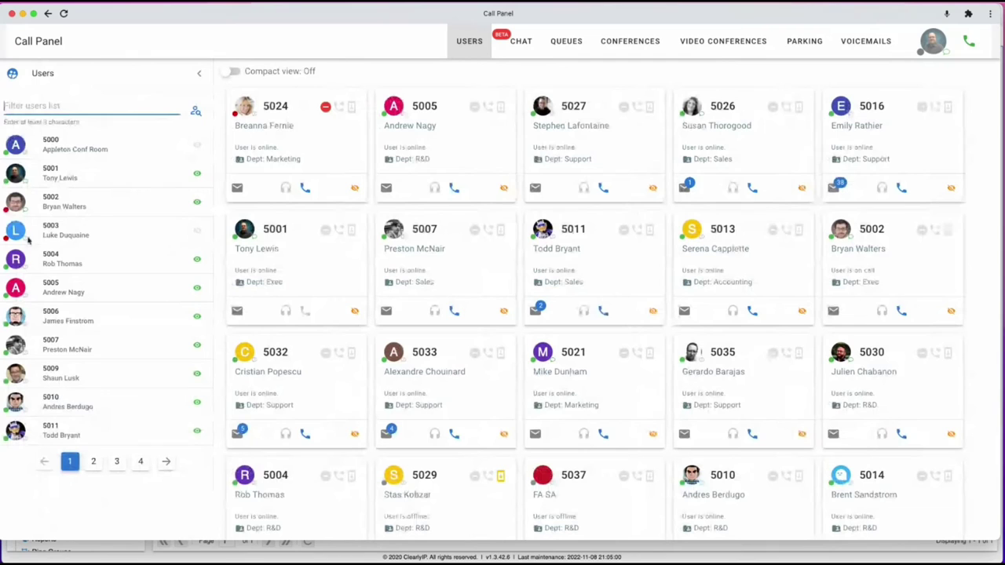
{"action": "left_click", "coordinate": [197, 231]}
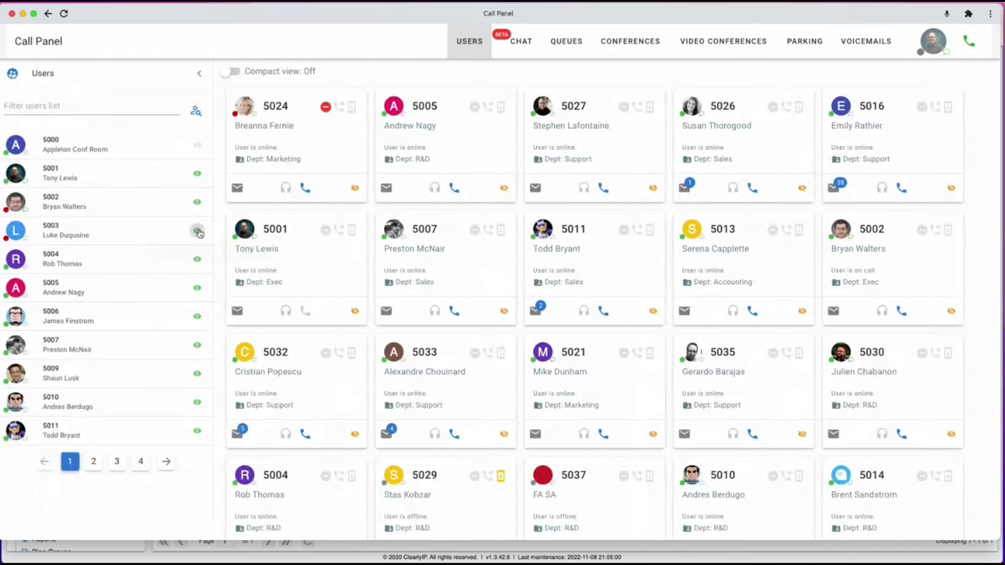
{"action": "left_click", "coordinate": [70, 102]}
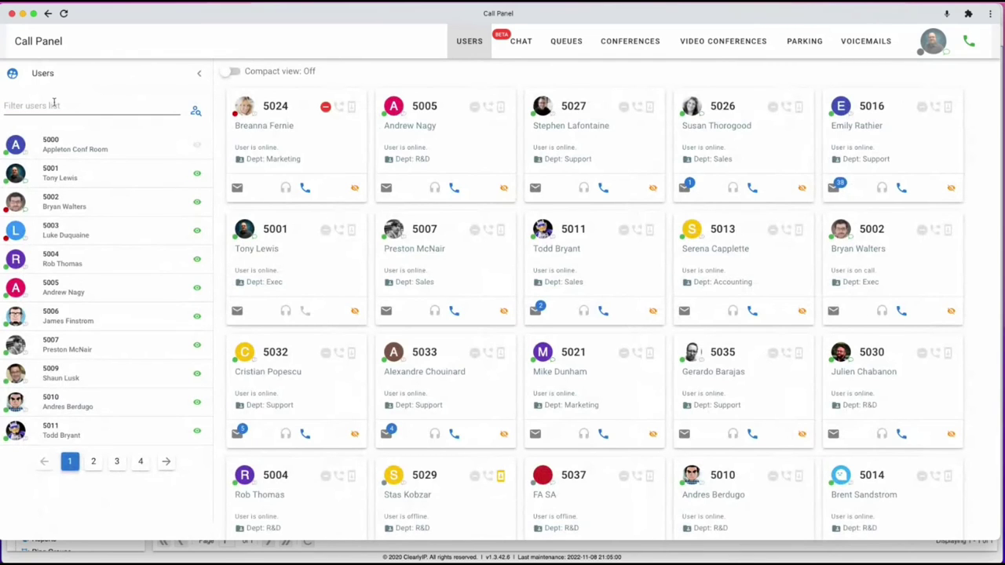
{"action": "type", "text": "500"}
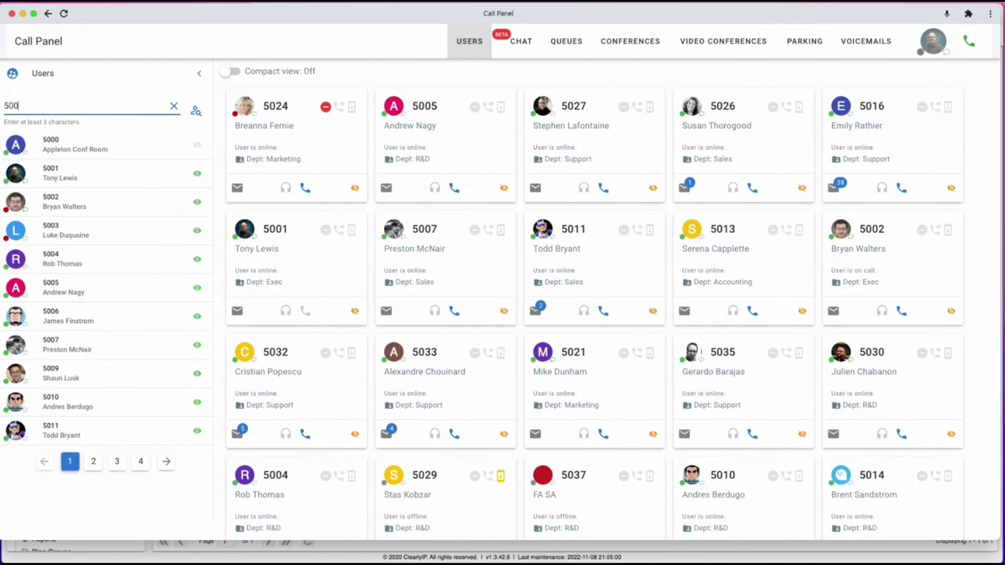
{"action": "left_click_drag", "start_coordinate": [50, 107], "coordinate": [4, 104]}
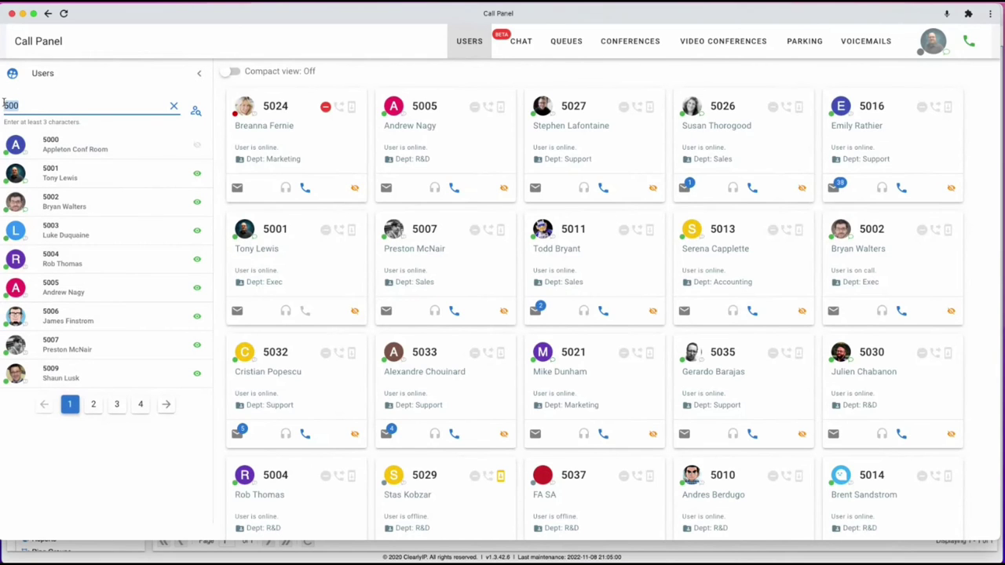
{"action": "type", "text": "tony"}
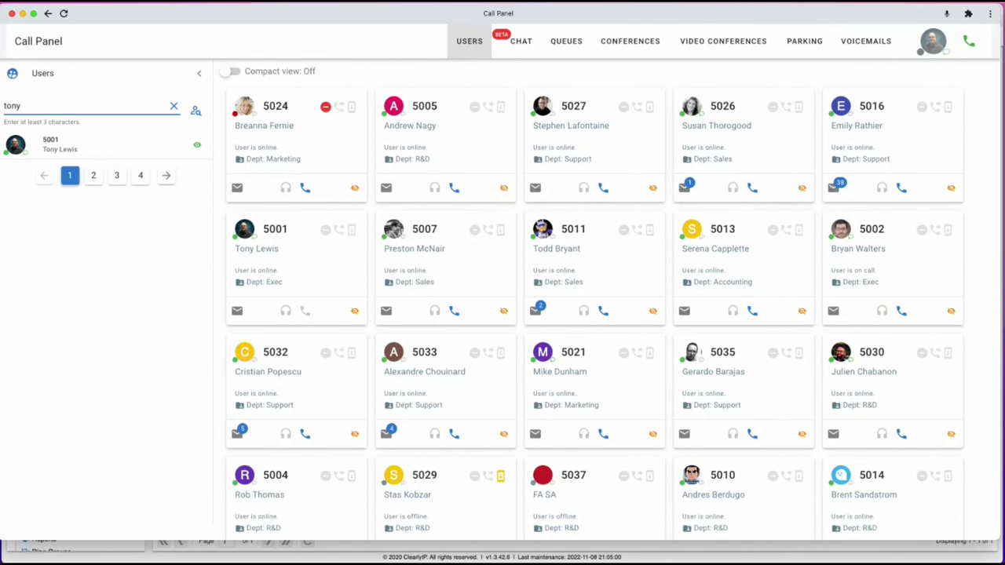
{"action": "left_click", "coordinate": [197, 146]}
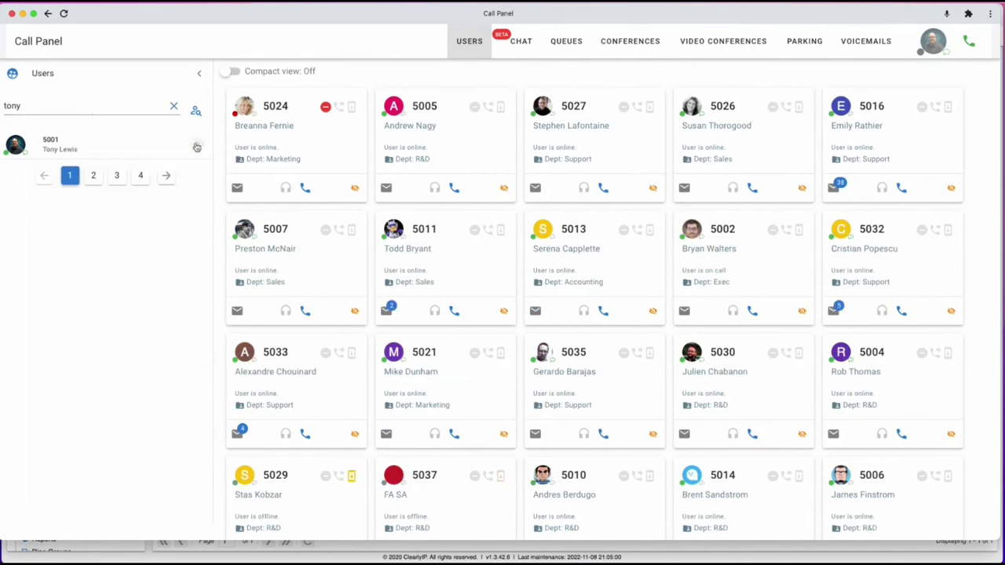
{"action": "left_click", "coordinate": [175, 108]}
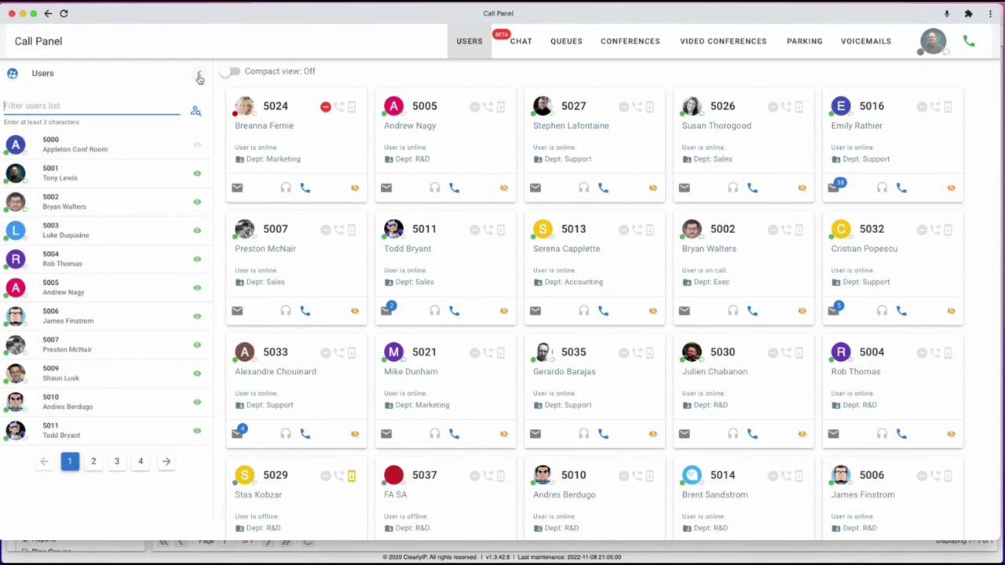
{"action": "left_click", "coordinate": [199, 75]}
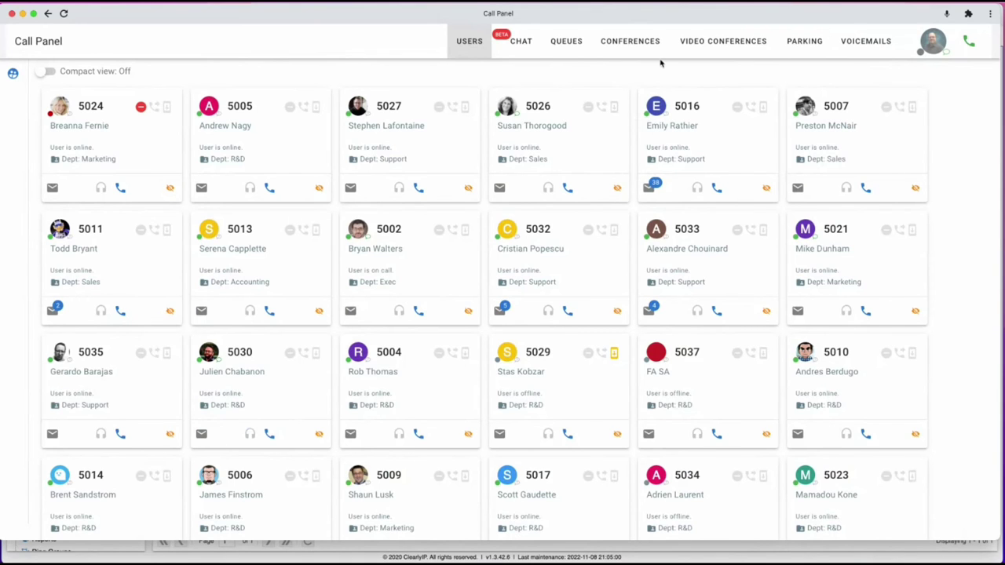
{"action": "left_click", "coordinate": [718, 41]}
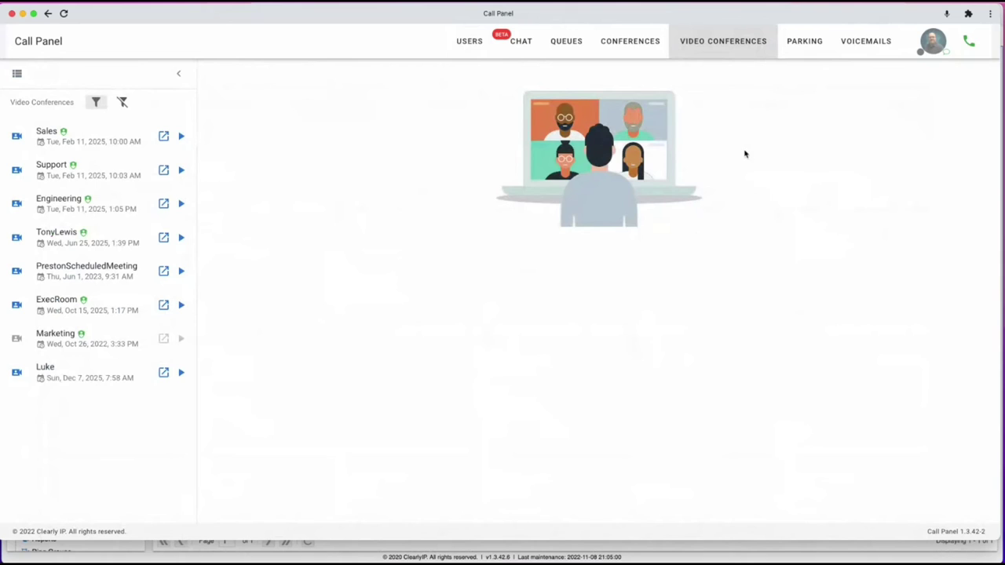
Go from the Conferences page to the Queues dashboard.
{"action": "left_click", "coordinate": [645, 41]}
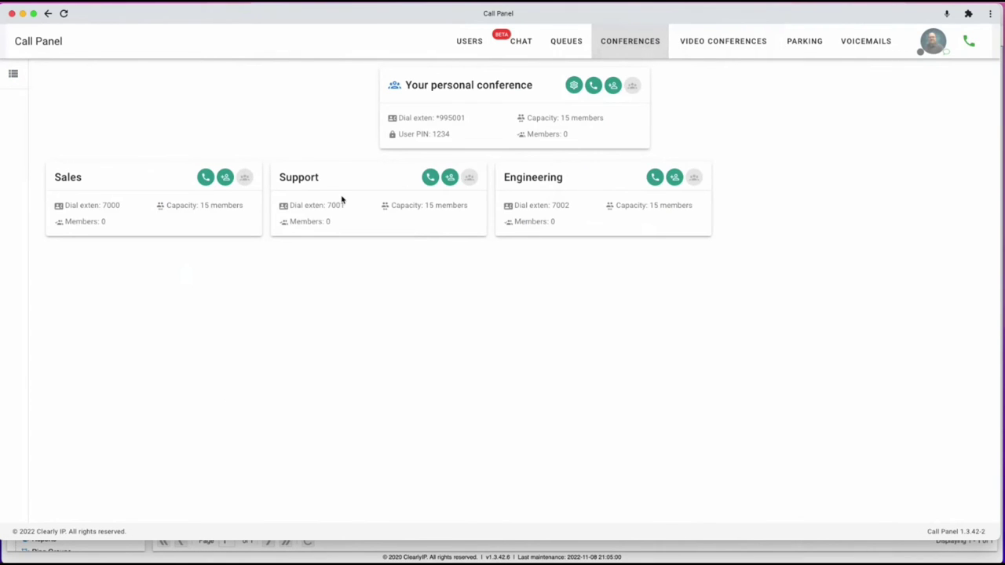
{"action": "left_click", "coordinate": [565, 39]}
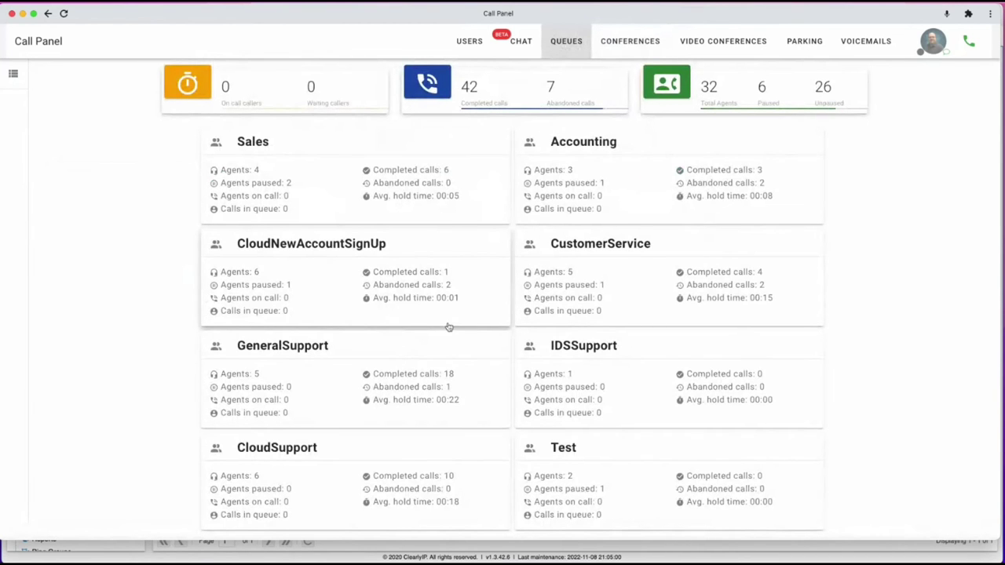
Pause and unpause agent 5027 in CloudSupport, then view its calls and the voicemail box.
{"action": "scroll", "coordinate": [506, 317], "scroll_direction": "down", "scroll_amount": 1}
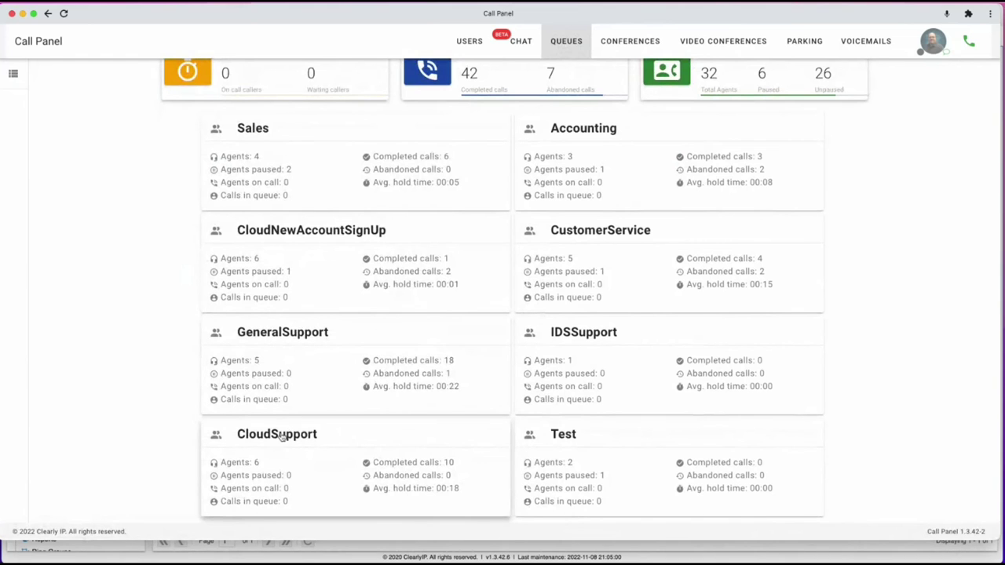
{"action": "left_click", "coordinate": [303, 437]}
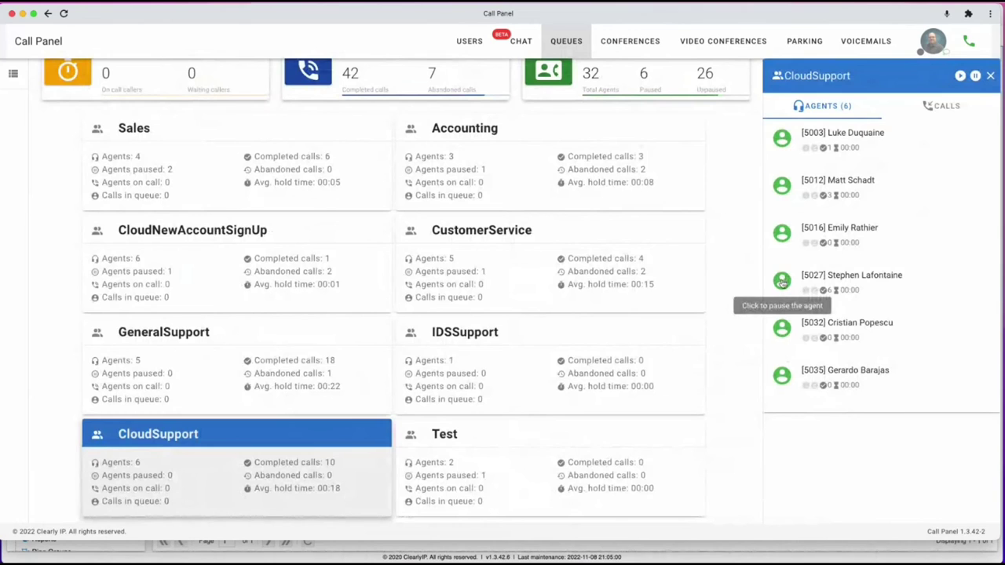
{"action": "left_click", "coordinate": [781, 283]}
{"action": "left_click", "coordinate": [576, 353]}
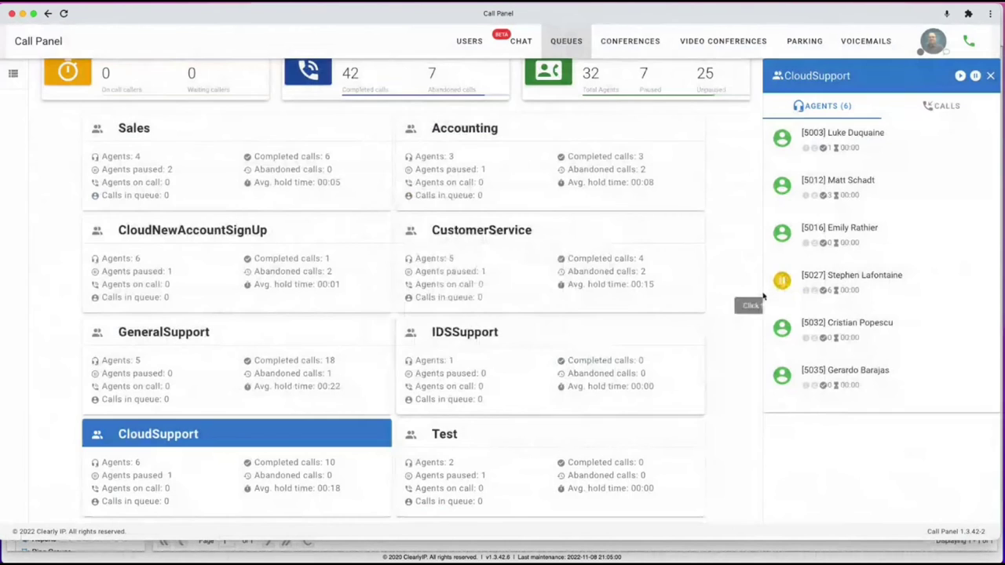
{"action": "left_click", "coordinate": [782, 281]}
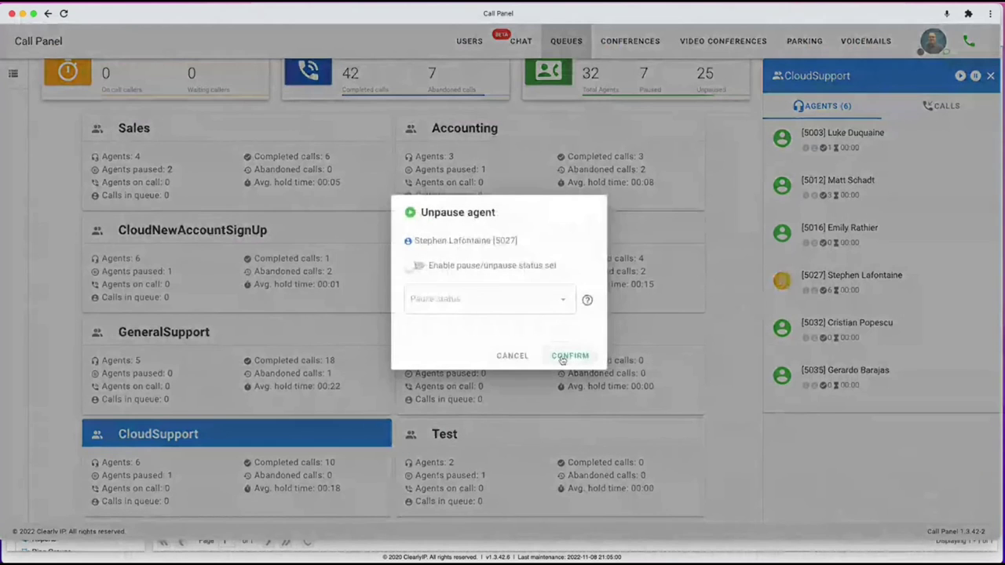
{"action": "left_click", "coordinate": [562, 357]}
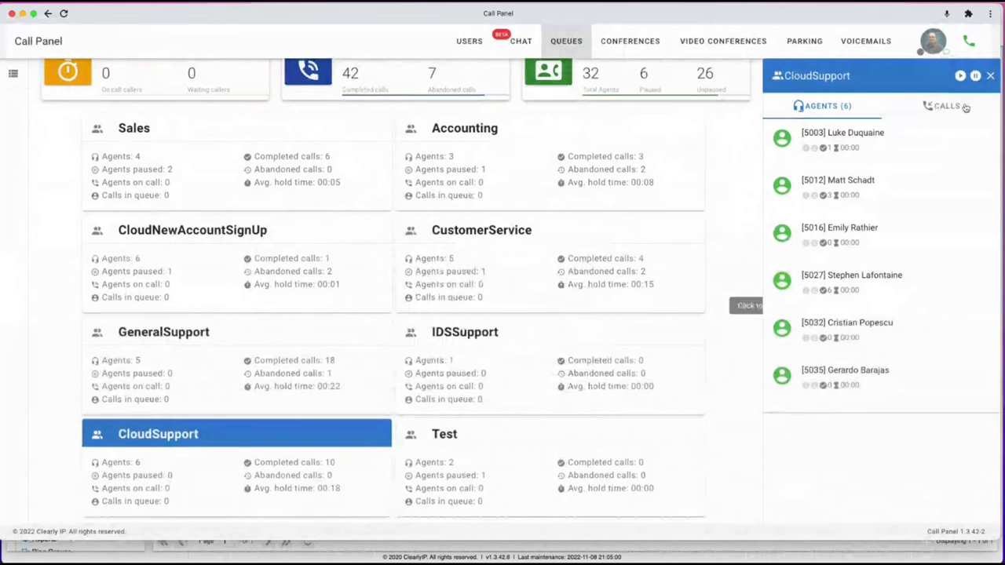
{"action": "left_click", "coordinate": [964, 107]}
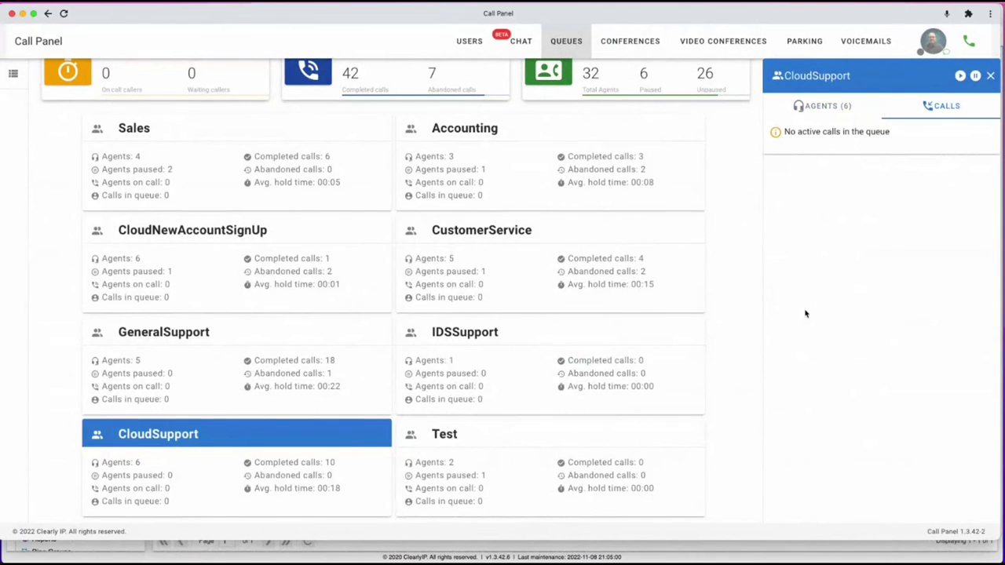
{"action": "left_click", "coordinate": [862, 43]}
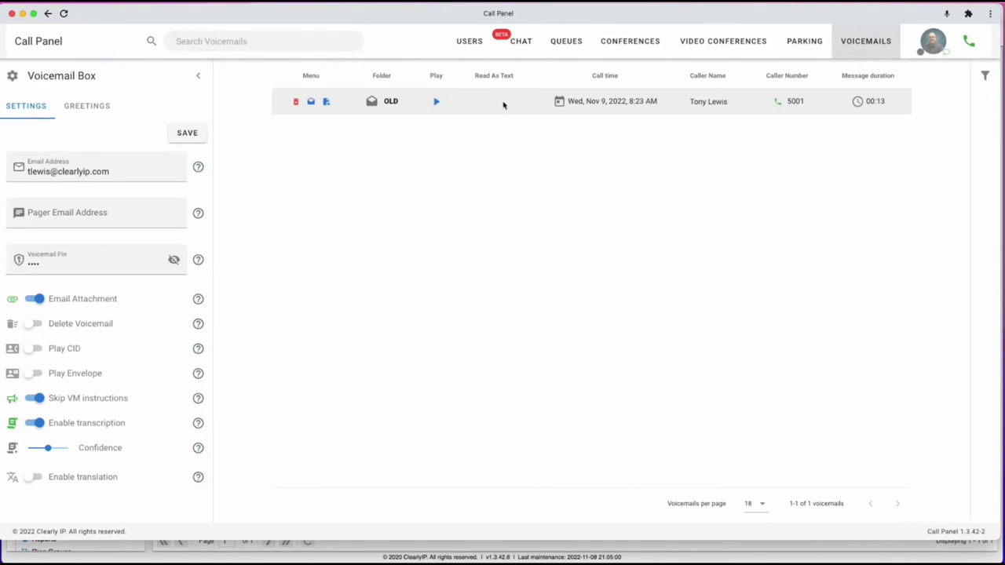
Play the voicemail from extension 5001 and the current Name Greeting.
{"action": "left_click", "coordinate": [436, 101]}
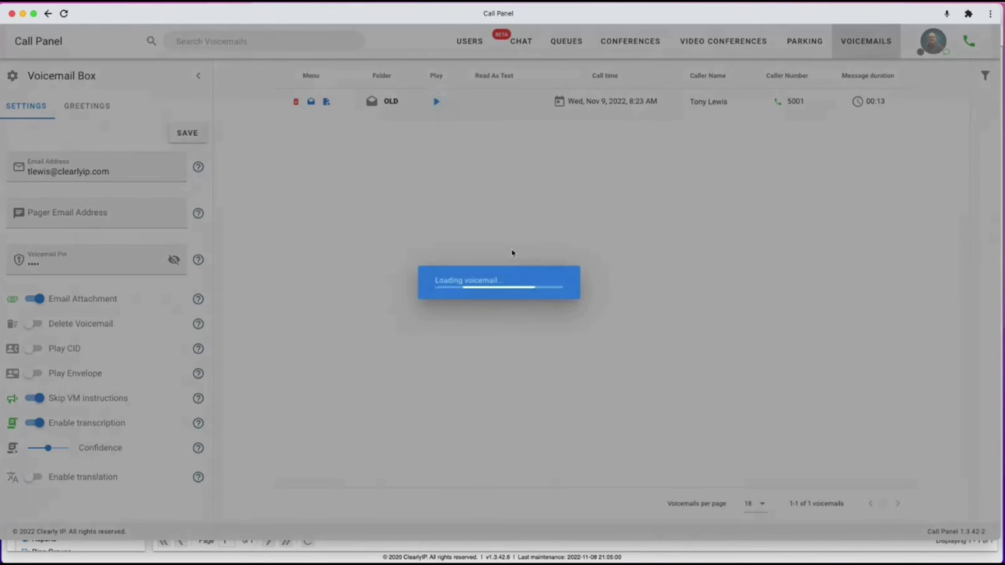
{"action": "left_click", "coordinate": [588, 208]}
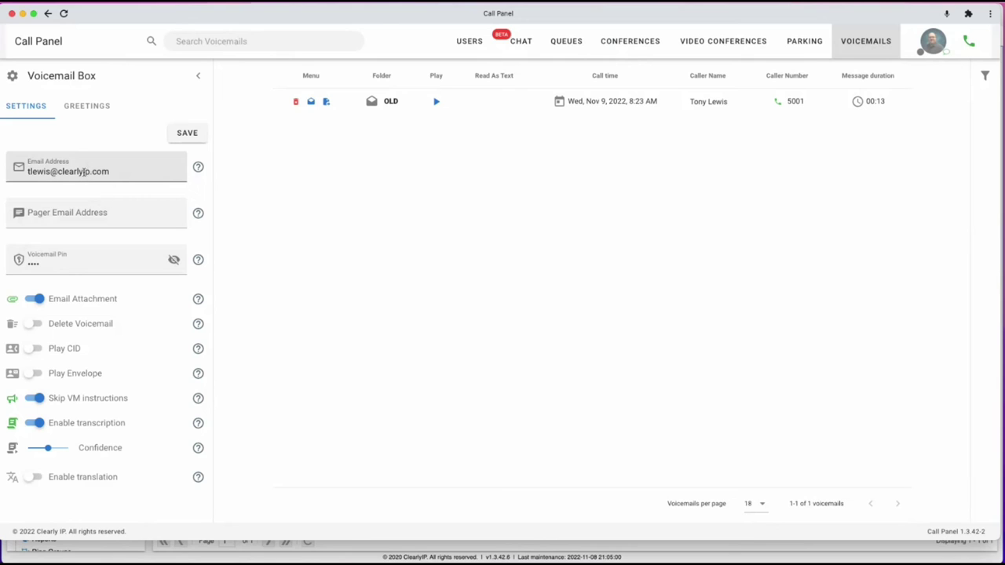
{"action": "left_click", "coordinate": [85, 109]}
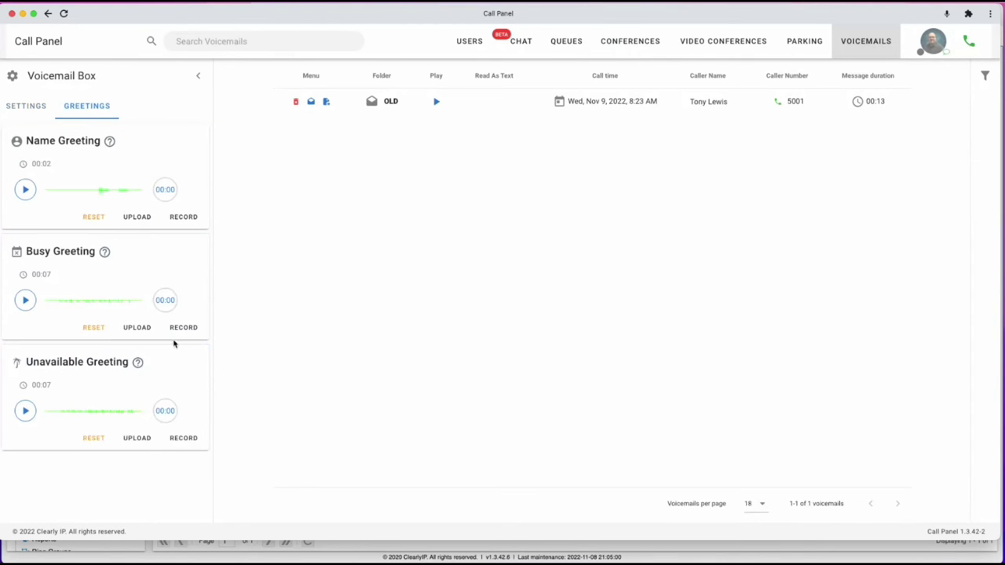
{"action": "left_click", "coordinate": [25, 189]}
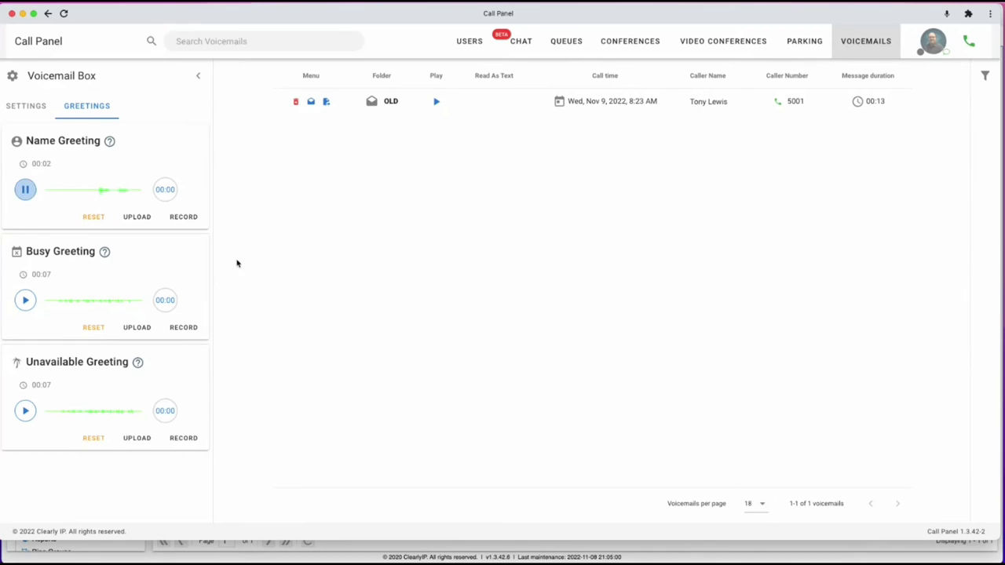
{"action": "left_click", "coordinate": [25, 190]}
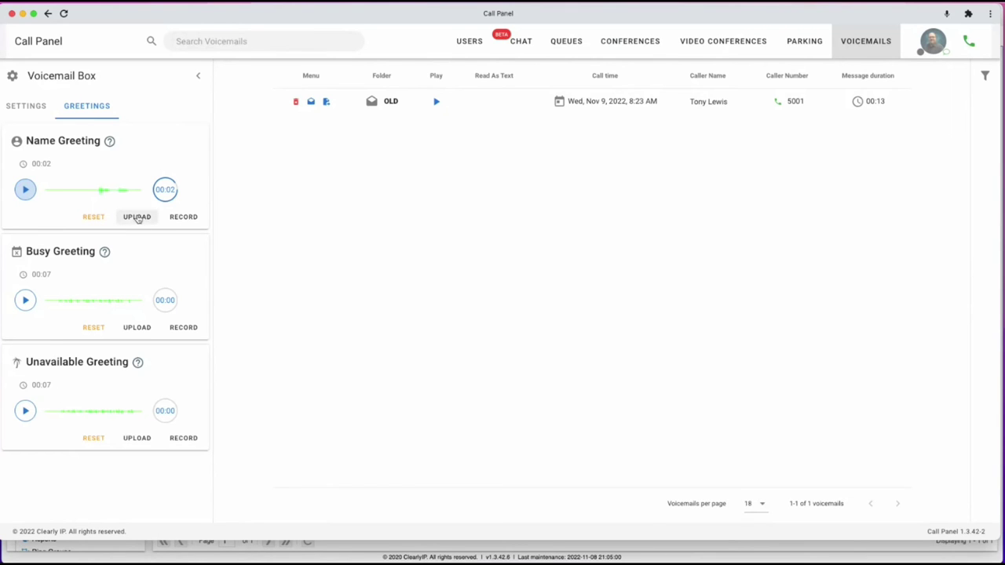
Record a new Name Greeting and save it.
{"action": "left_click", "coordinate": [180, 219]}
{"action": "left_click", "coordinate": [503, 320]}
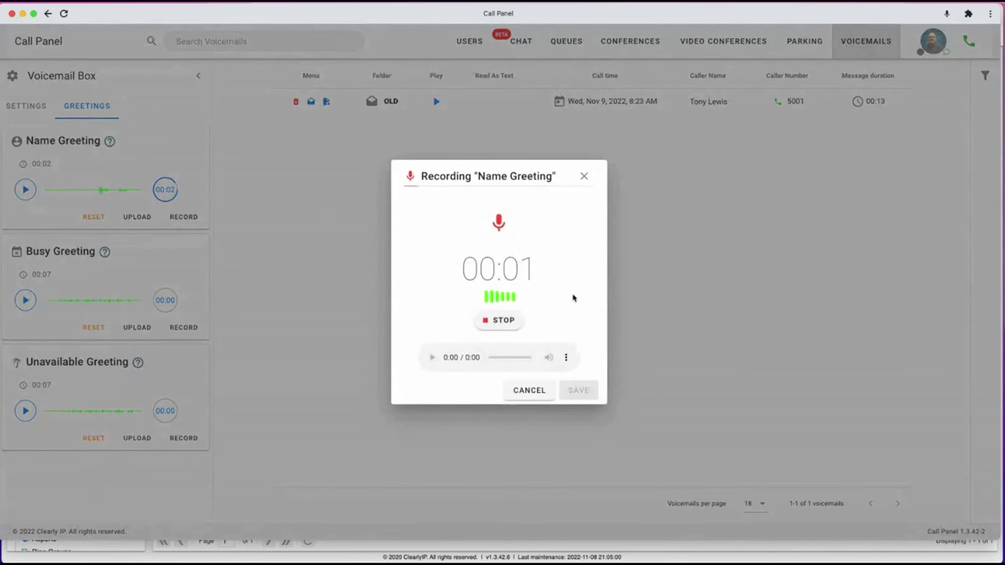
{"action": "left_click", "coordinate": [499, 322]}
{"action": "left_click", "coordinate": [577, 390]}
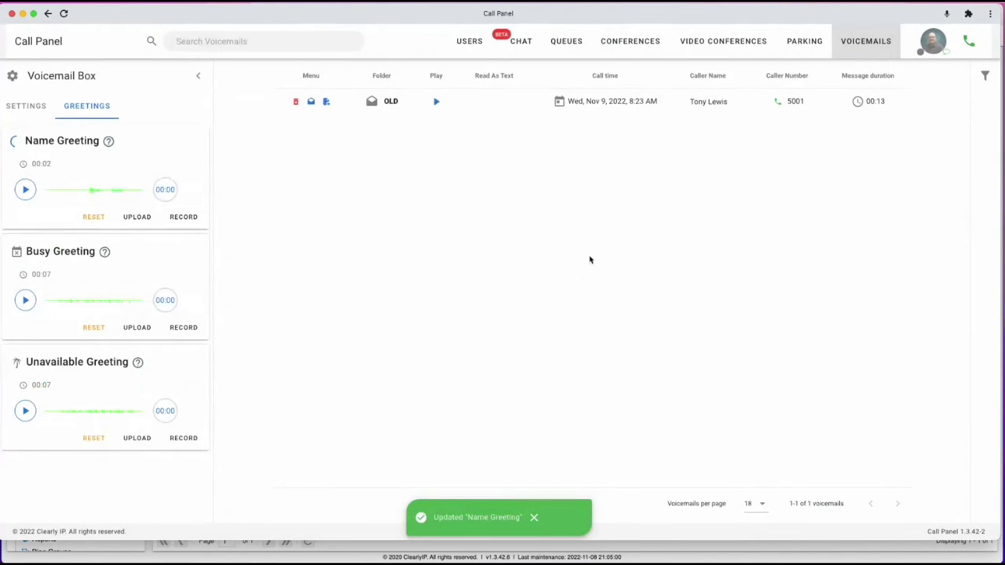
{"action": "left_click", "coordinate": [932, 41]}
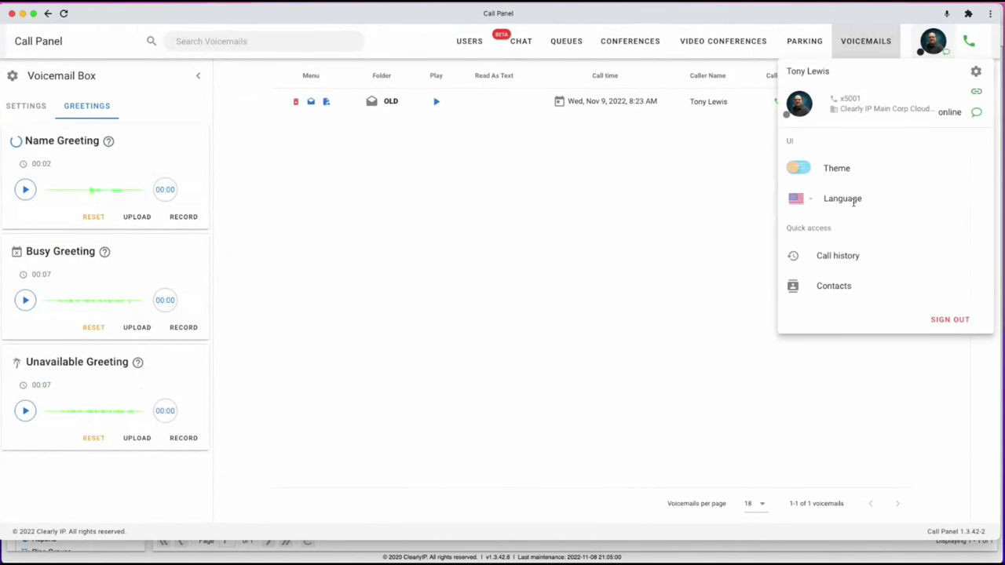
{"action": "left_click", "coordinate": [976, 72]}
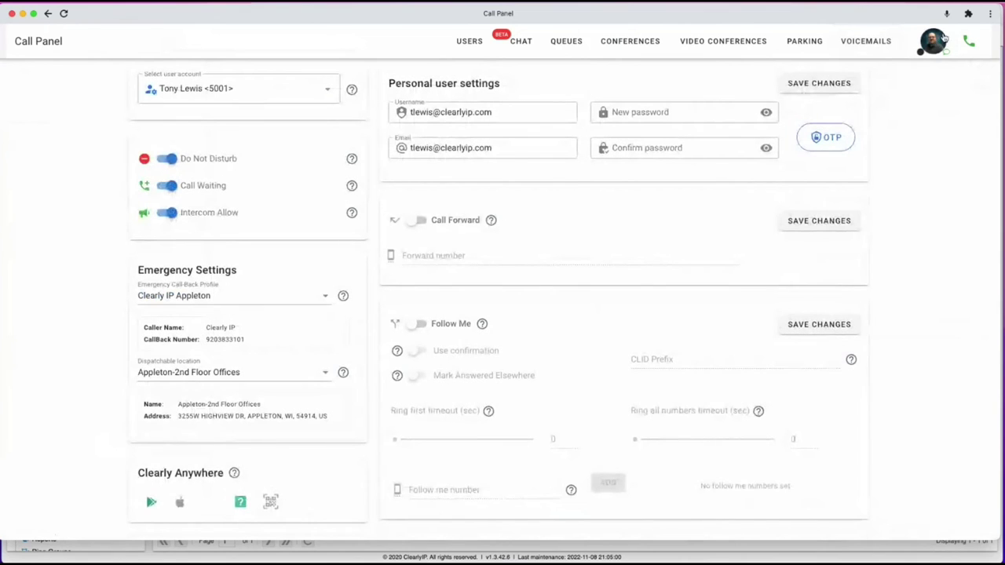
{"action": "left_click", "coordinate": [933, 44]}
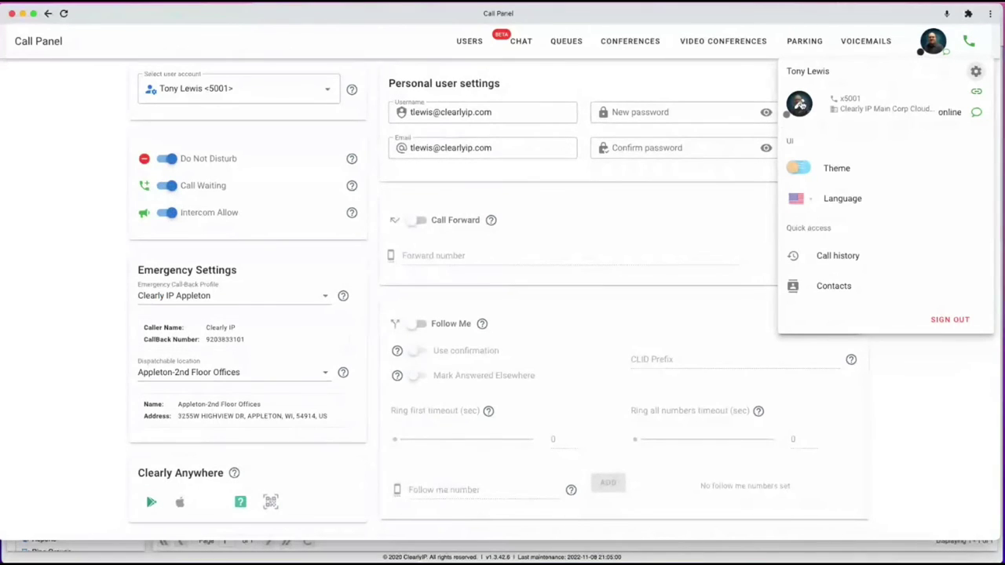
{"action": "left_click", "coordinate": [799, 104]}
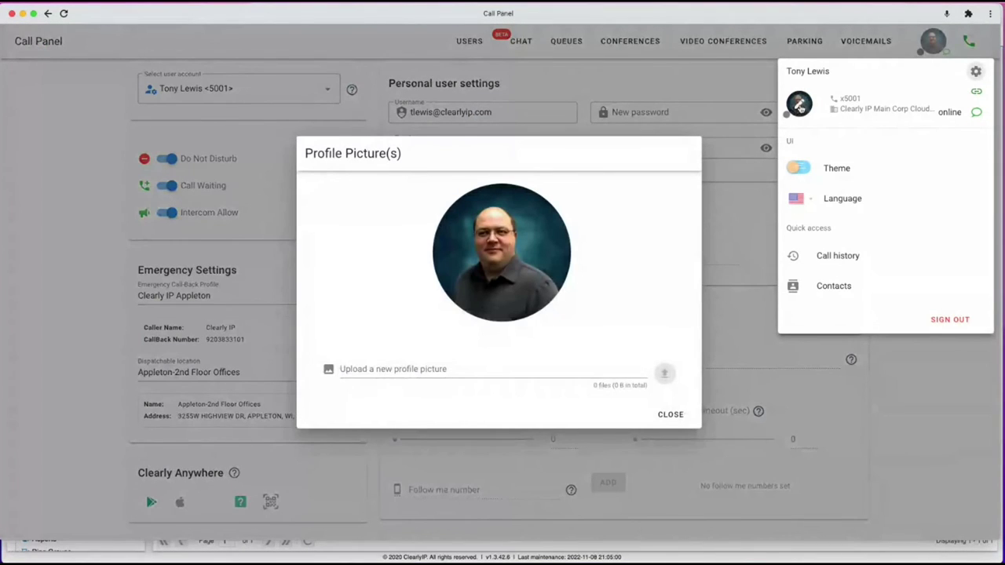
{"action": "left_click", "coordinate": [671, 415]}
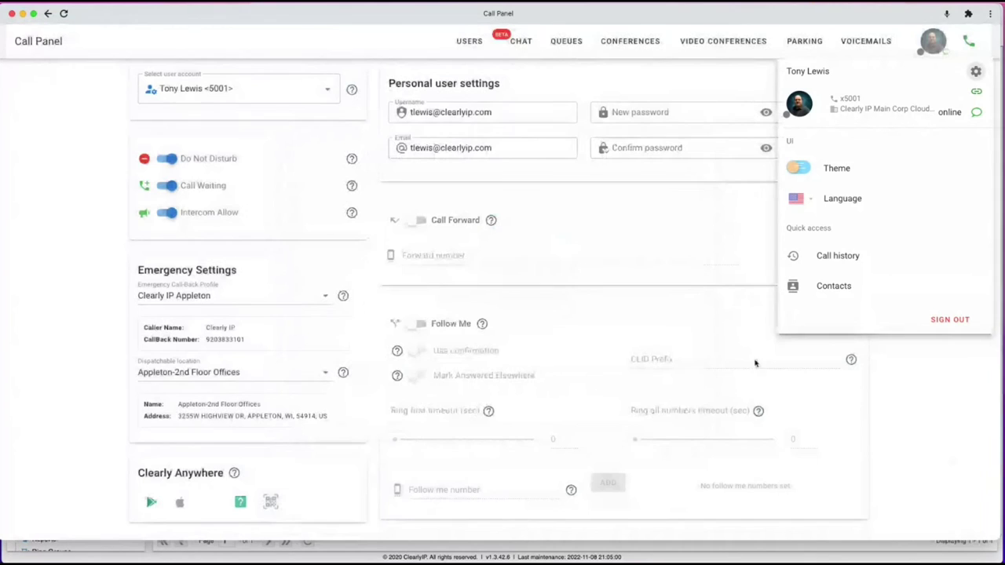
{"action": "left_click", "coordinate": [466, 46]}
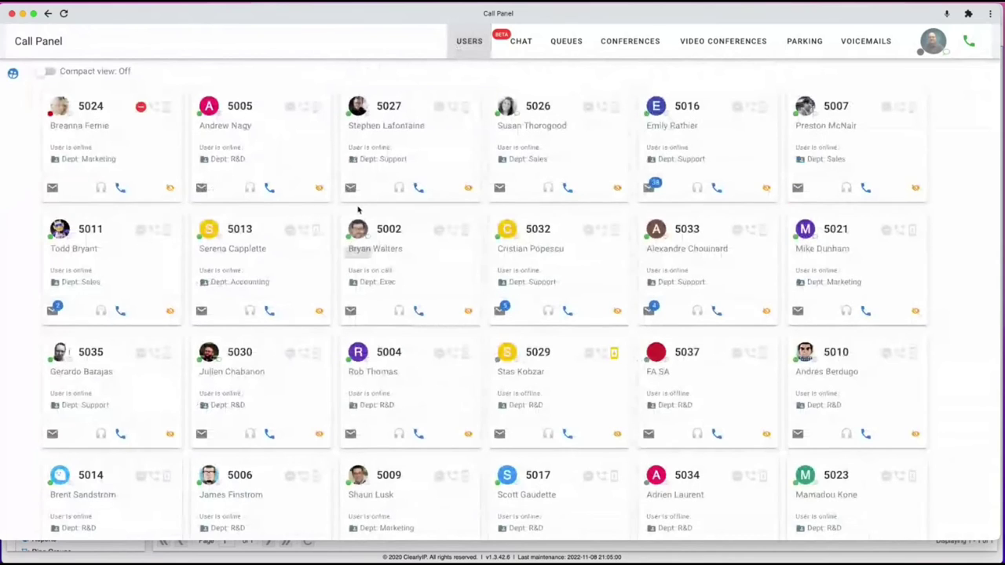
{"action": "left_click", "coordinate": [932, 40]}
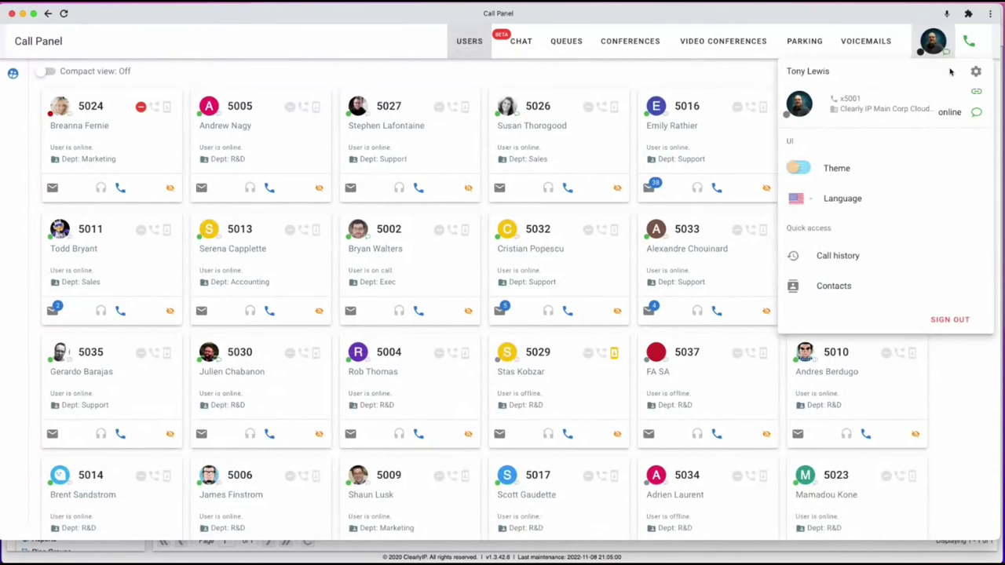
{"action": "left_click", "coordinate": [975, 73]}
{"action": "left_click_drag", "start_coordinate": [496, 113], "coordinate": [404, 112]}
{"action": "left_click_drag", "start_coordinate": [523, 155], "coordinate": [364, 151]}
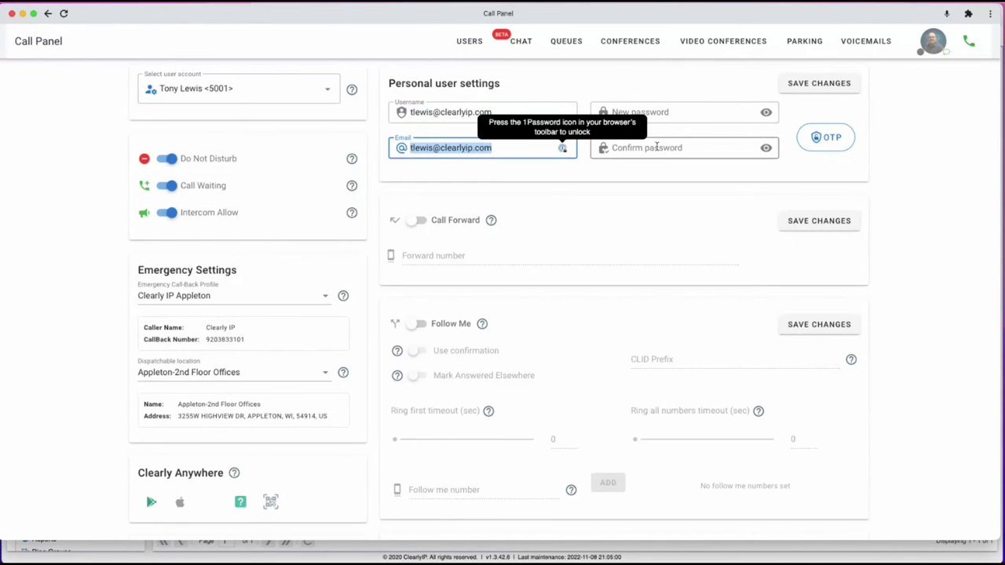
{"action": "left_click", "coordinate": [827, 145]}
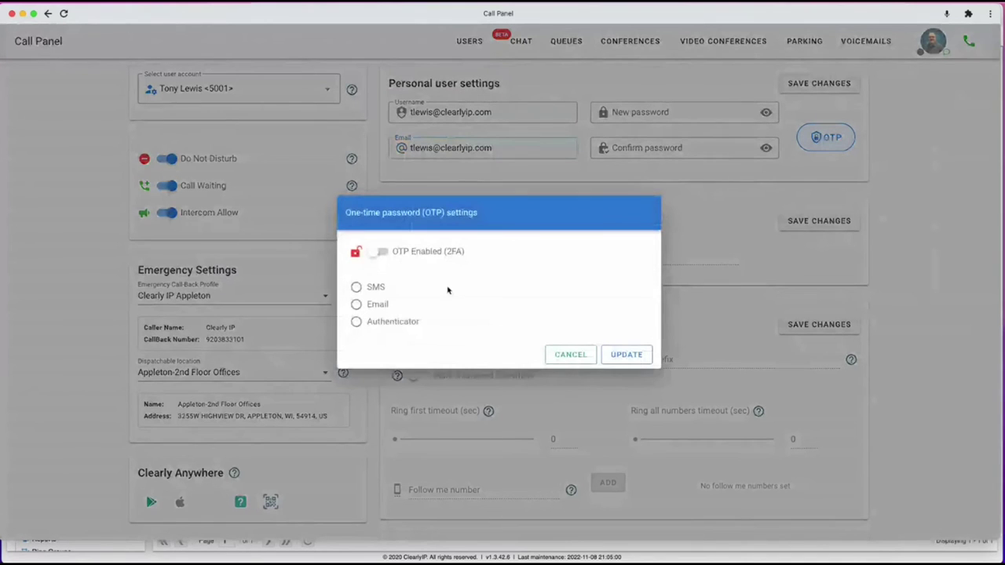
{"action": "left_click", "coordinate": [565, 355]}
{"action": "scroll", "coordinate": [481, 212], "scroll_direction": "down", "scroll_amount": 2}
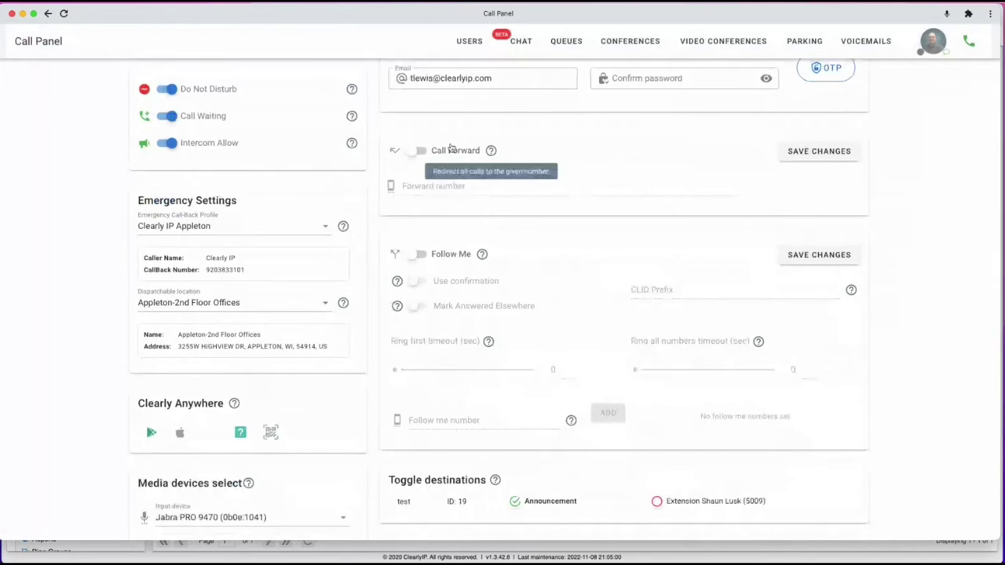
{"action": "scroll", "coordinate": [498, 258], "scroll_direction": "down", "scroll_amount": 4}
{"action": "scroll", "coordinate": [471, 258], "scroll_direction": "up", "scroll_amount": 6}
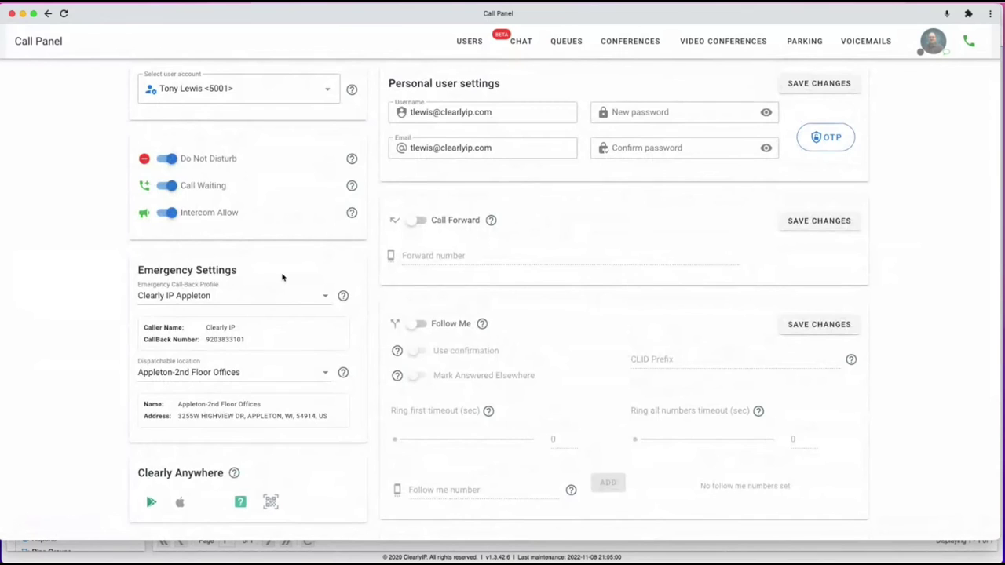
{"action": "scroll", "coordinate": [283, 277], "scroll_direction": "down", "scroll_amount": 2}
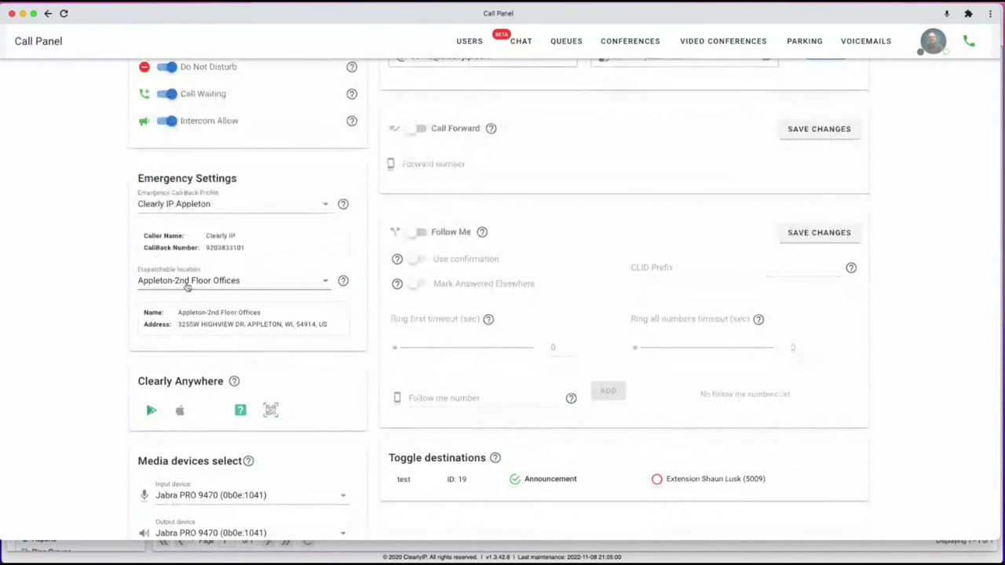
{"action": "left_click", "coordinate": [187, 284]}
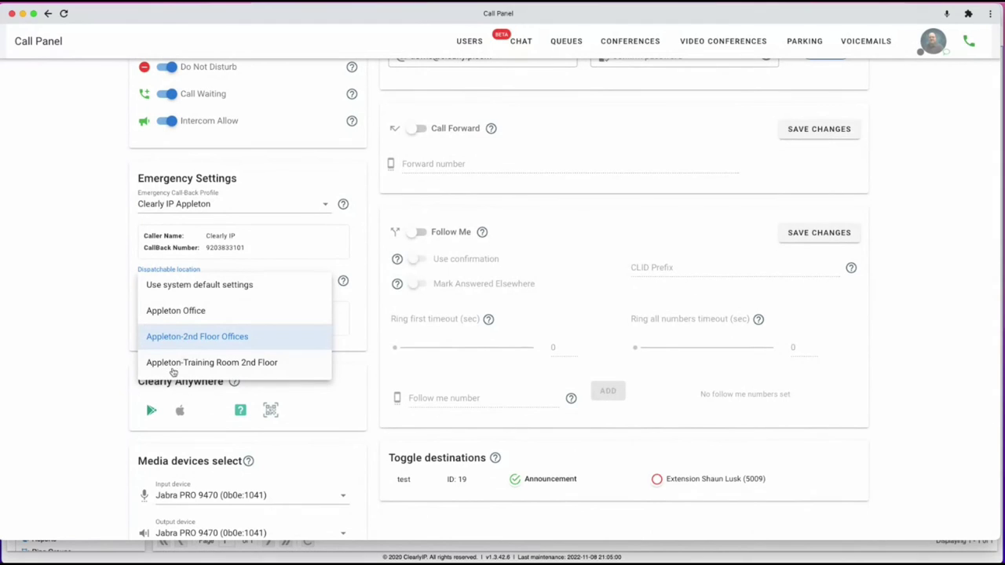
Set the dispatchable location to Appleton Office, then view and close the Clearly Anywhere QR code.
{"action": "left_click", "coordinate": [182, 311]}
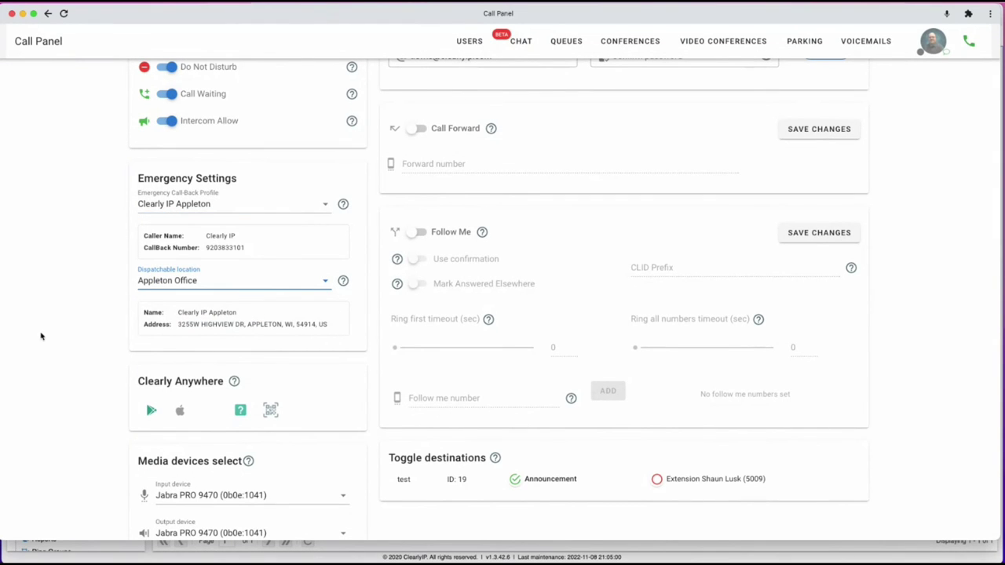
{"action": "scroll", "coordinate": [40, 336], "scroll_direction": "down", "scroll_amount": 3}
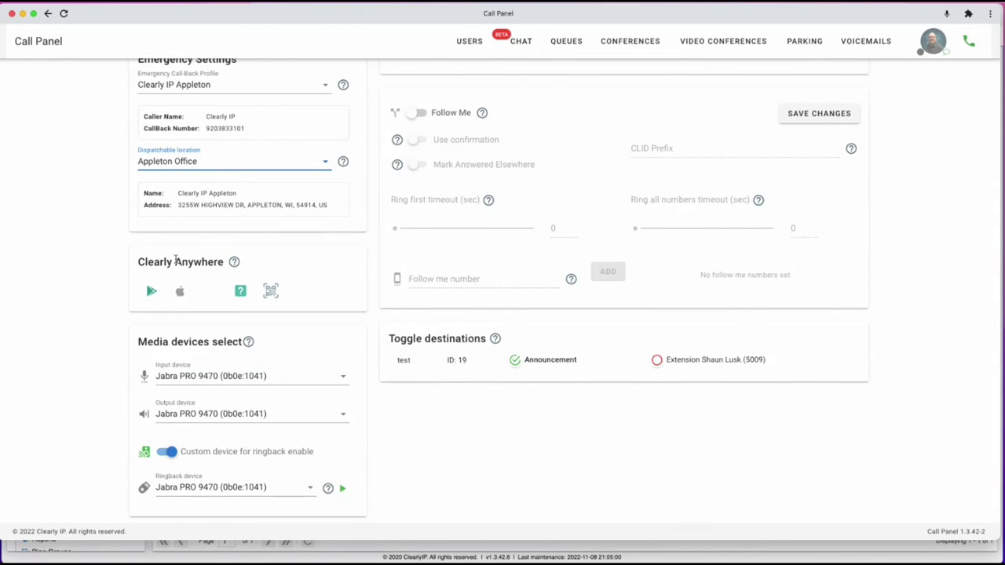
{"action": "mouse_move", "coordinate": [238, 268]}
{"action": "left_click", "coordinate": [270, 291]}
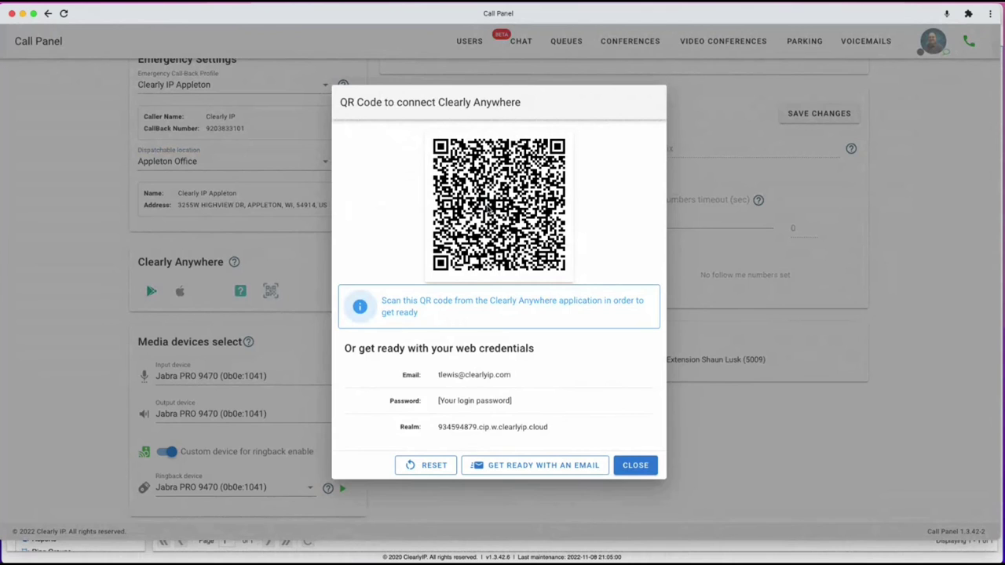
{"action": "left_click", "coordinate": [638, 465]}
{"action": "scroll", "coordinate": [539, 165], "scroll_direction": "up", "scroll_amount": 3}
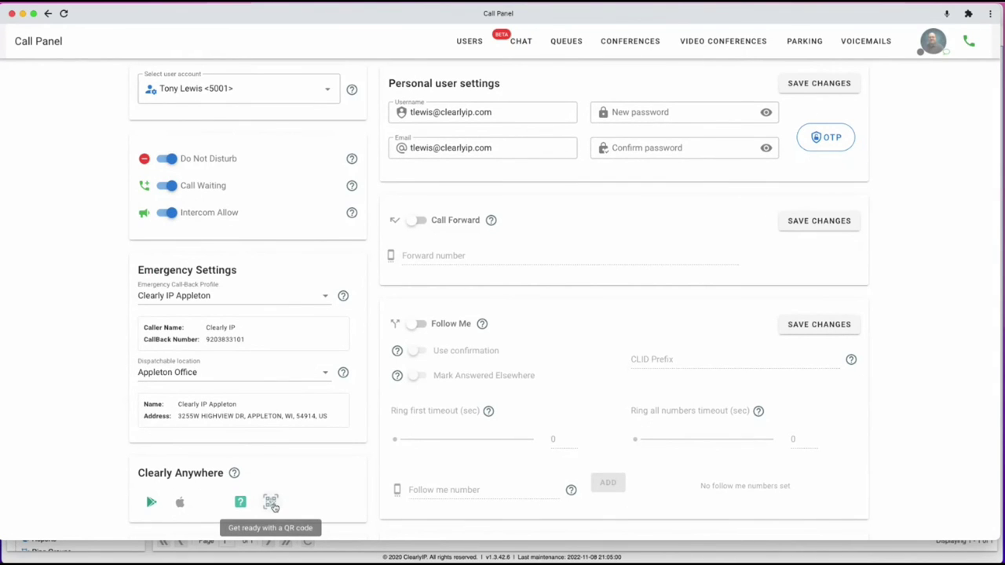
In Chat, view the Random channel, dismiss the error toast, and read the Sales private channel.
{"action": "left_click", "coordinate": [522, 43]}
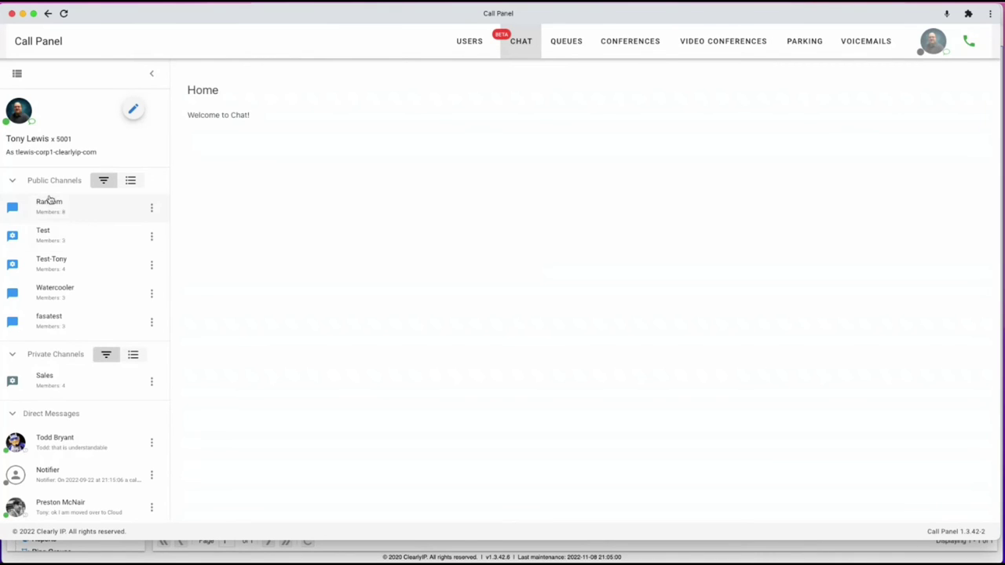
{"action": "left_click", "coordinate": [53, 211]}
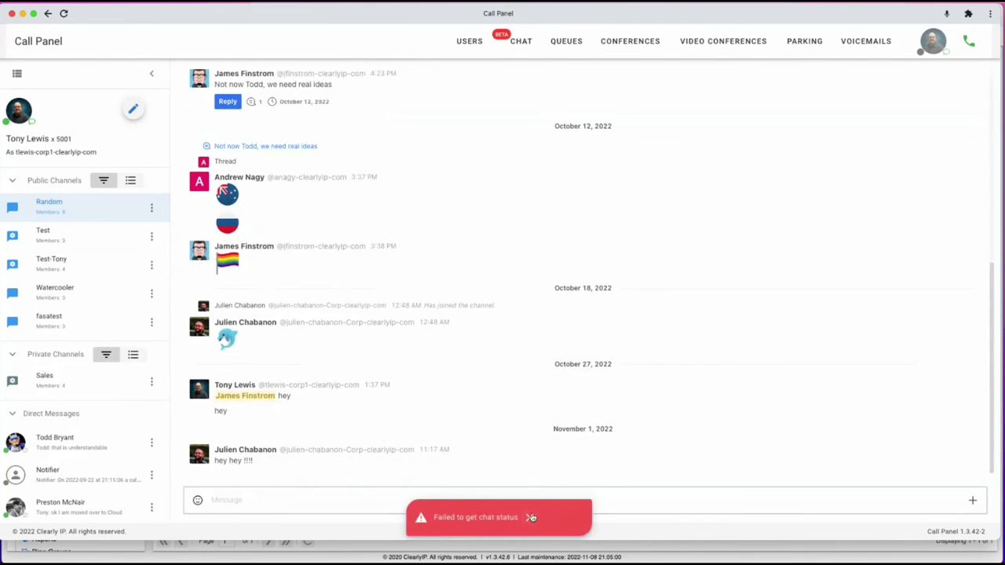
{"action": "left_click", "coordinate": [531, 518]}
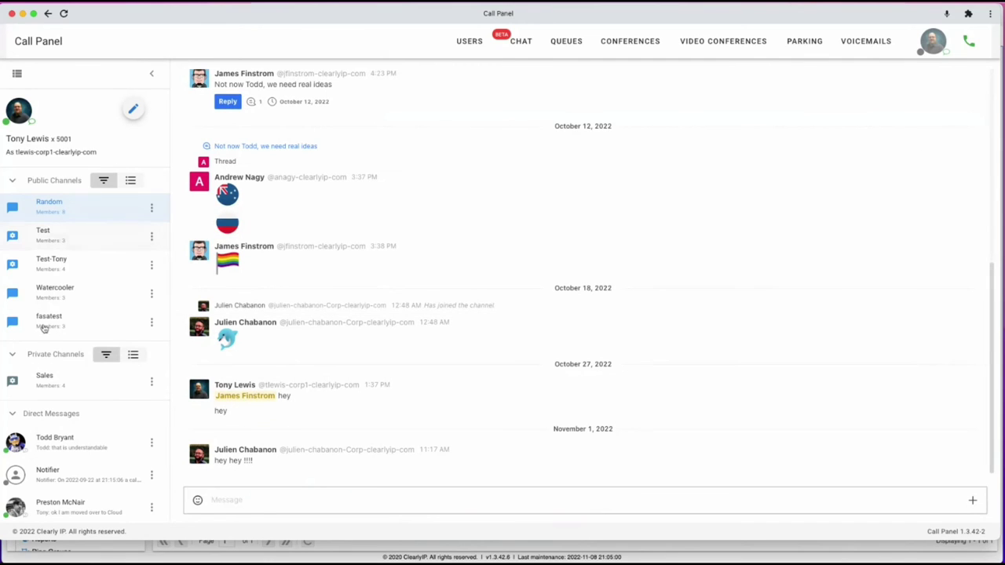
{"action": "left_click", "coordinate": [50, 380]}
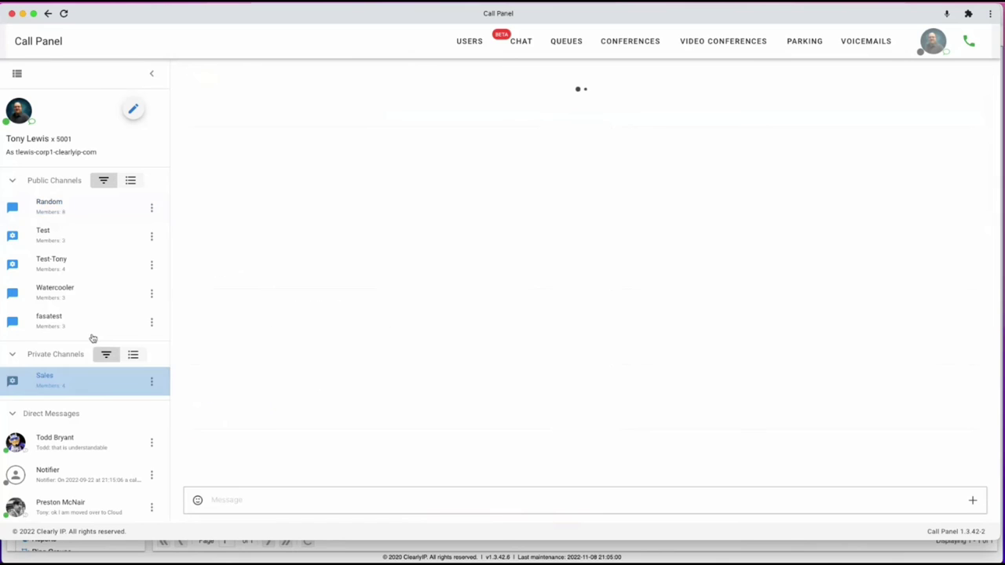
{"action": "scroll", "coordinate": [61, 439], "scroll_direction": "down", "scroll_amount": 3}
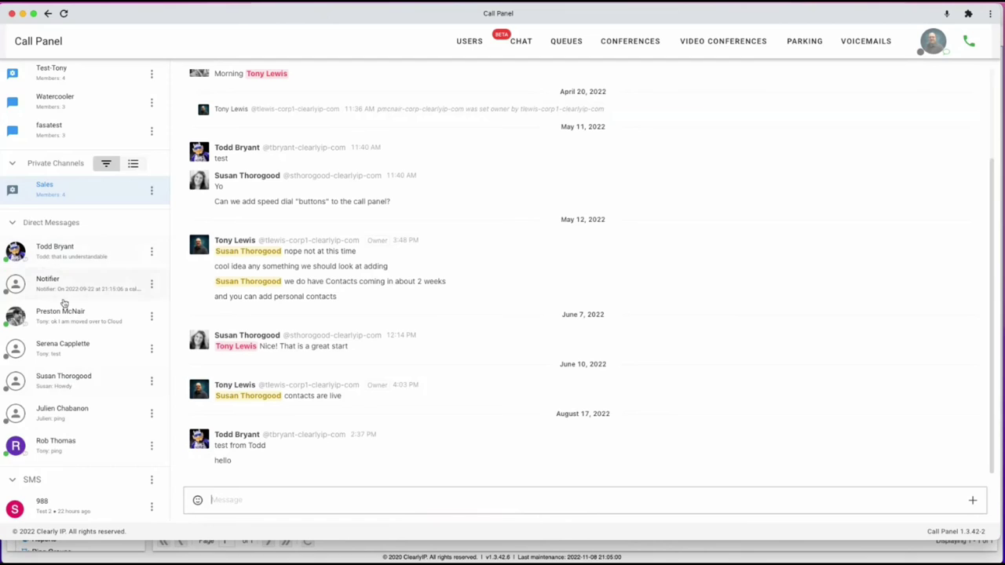
{"action": "scroll", "coordinate": [63, 303], "scroll_direction": "down", "scroll_amount": 3}
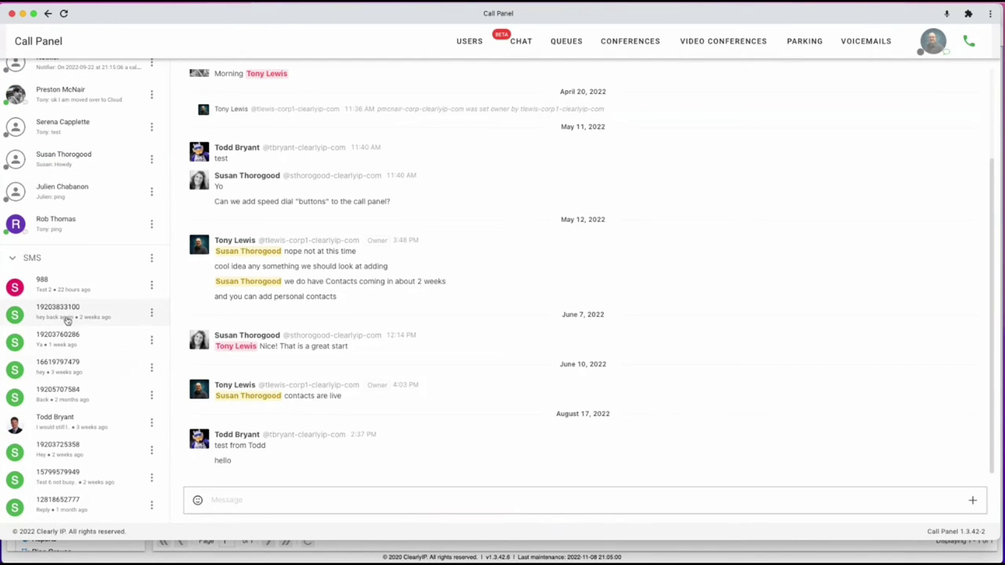
{"action": "scroll", "coordinate": [68, 319], "scroll_direction": "up", "scroll_amount": 10}
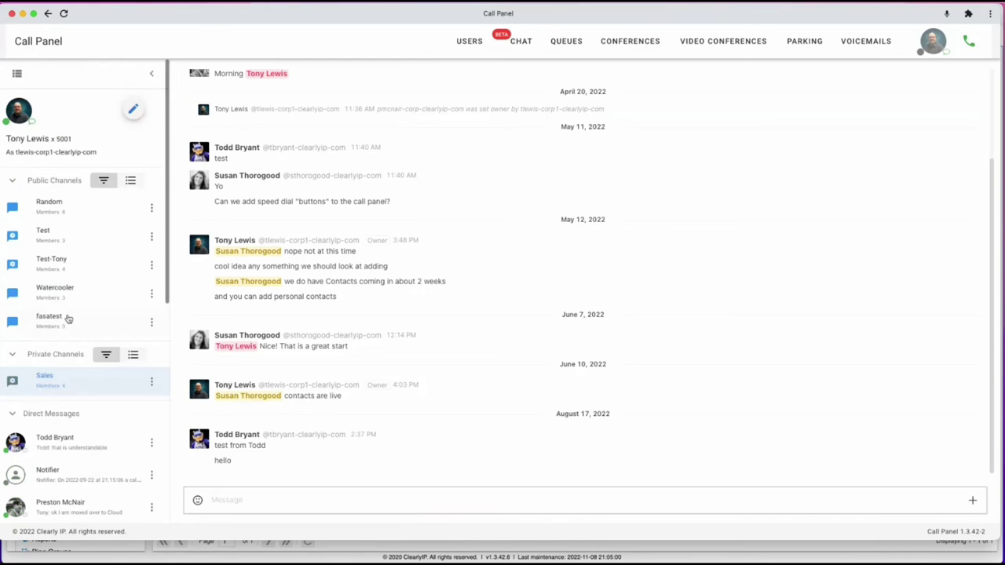
Start an SMS conversation from the company DID to the recipient's phone number with message 'Teset'.
{"action": "left_click", "coordinate": [134, 109]}
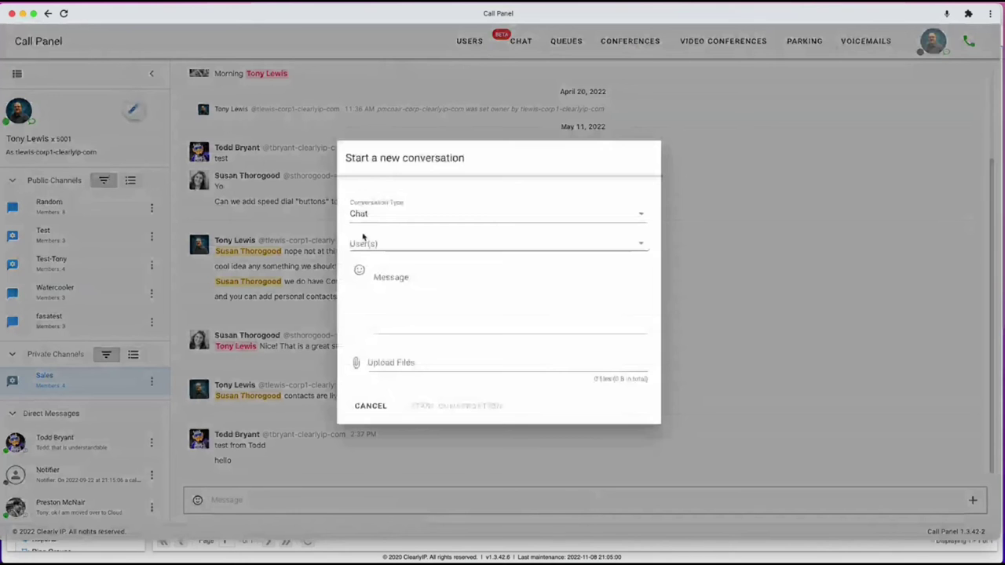
{"action": "left_click", "coordinate": [361, 217]}
{"action": "left_click", "coordinate": [369, 246]}
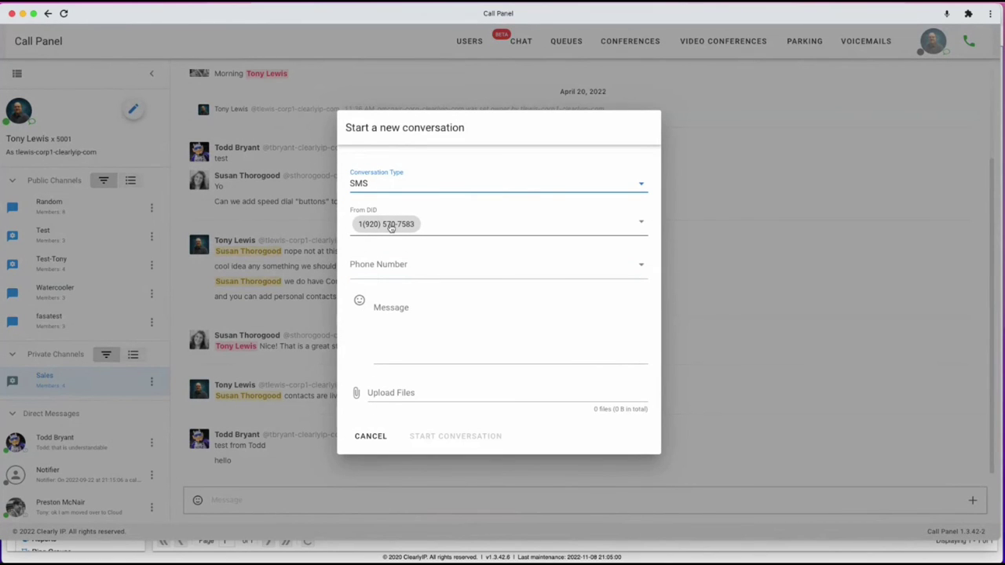
{"action": "left_click", "coordinate": [641, 223]}
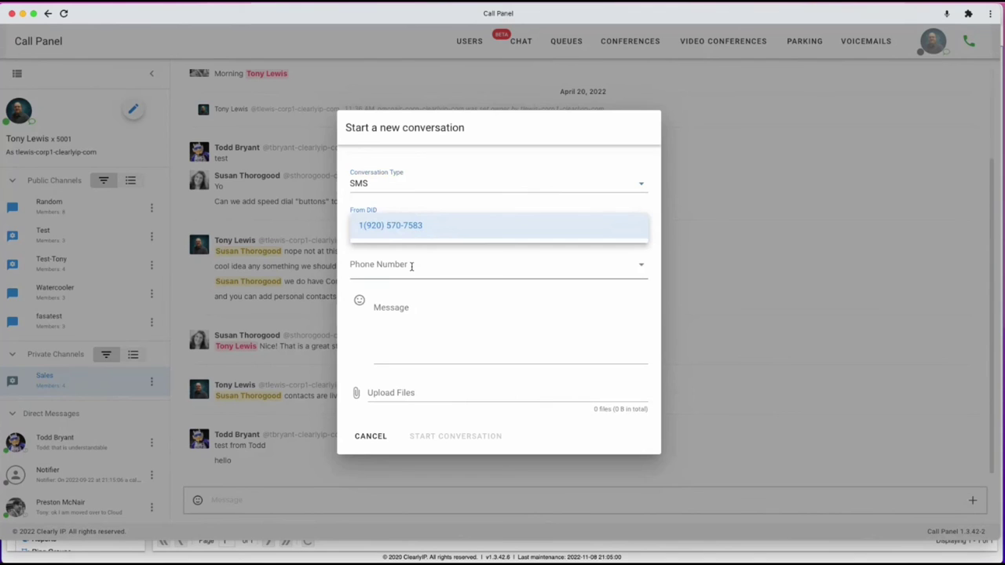
{"action": "left_click", "coordinate": [384, 266]}
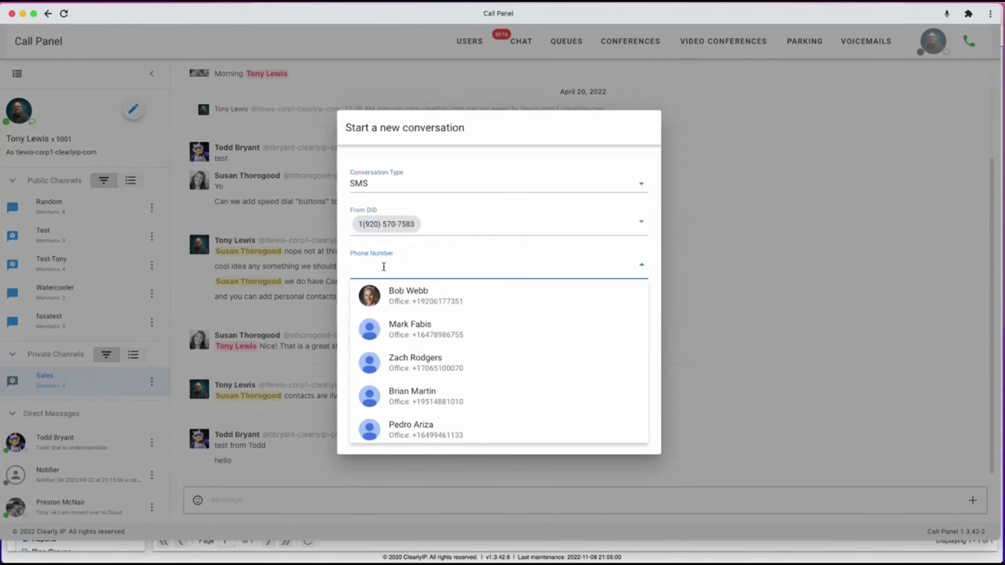
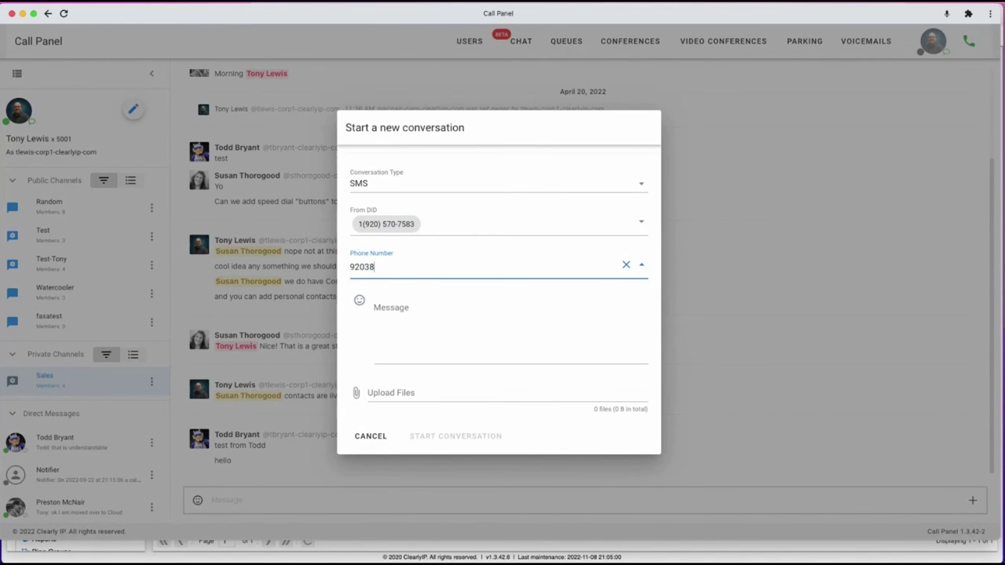
{"action": "left_click", "coordinate": [430, 328]}
{"action": "type", "text": "Teset"}
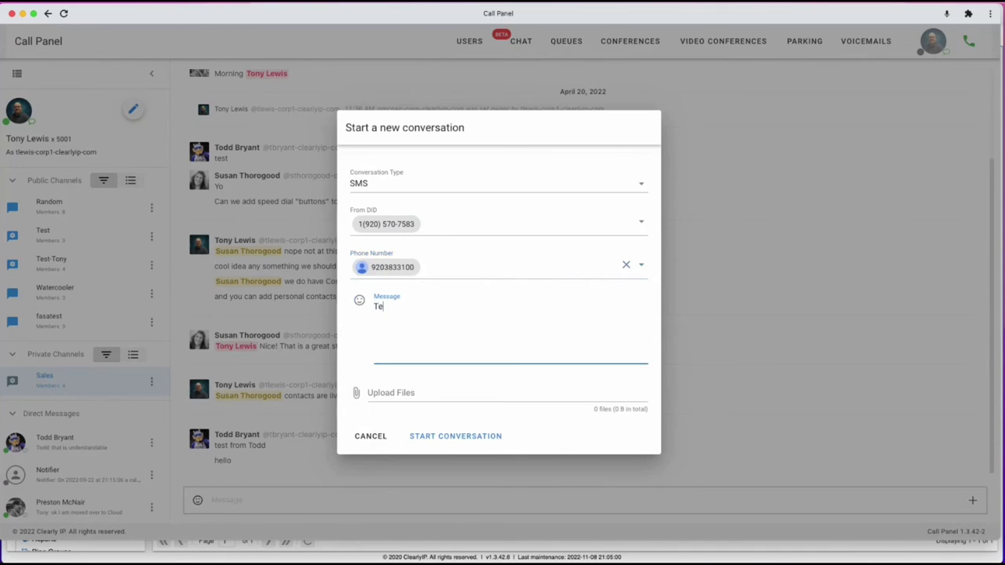
{"action": "left_click", "coordinate": [433, 436]}
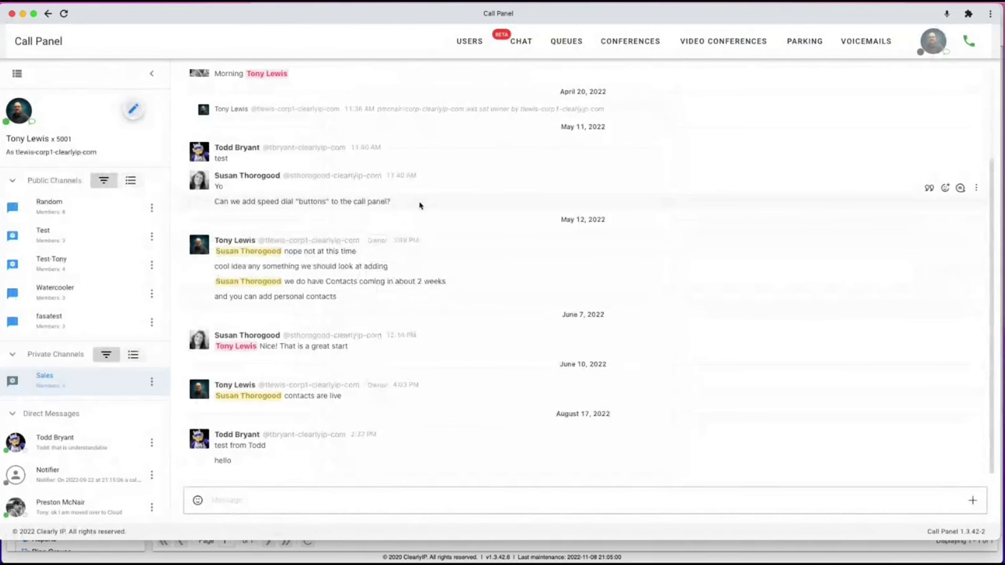
From the users directory, open the incoming SMS notification's chat and its conversation thread.
{"action": "left_click", "coordinate": [471, 47]}
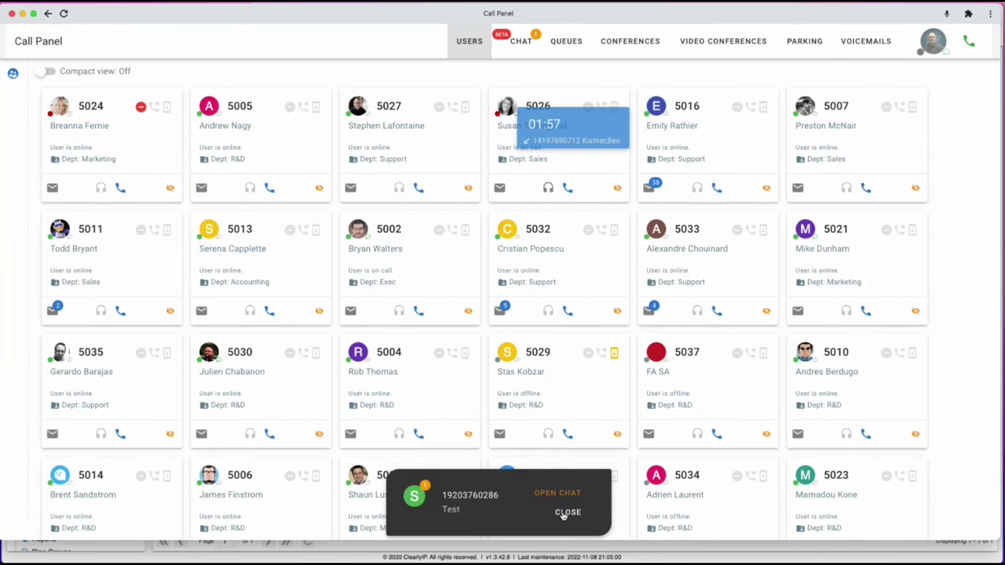
{"action": "left_click", "coordinate": [555, 493]}
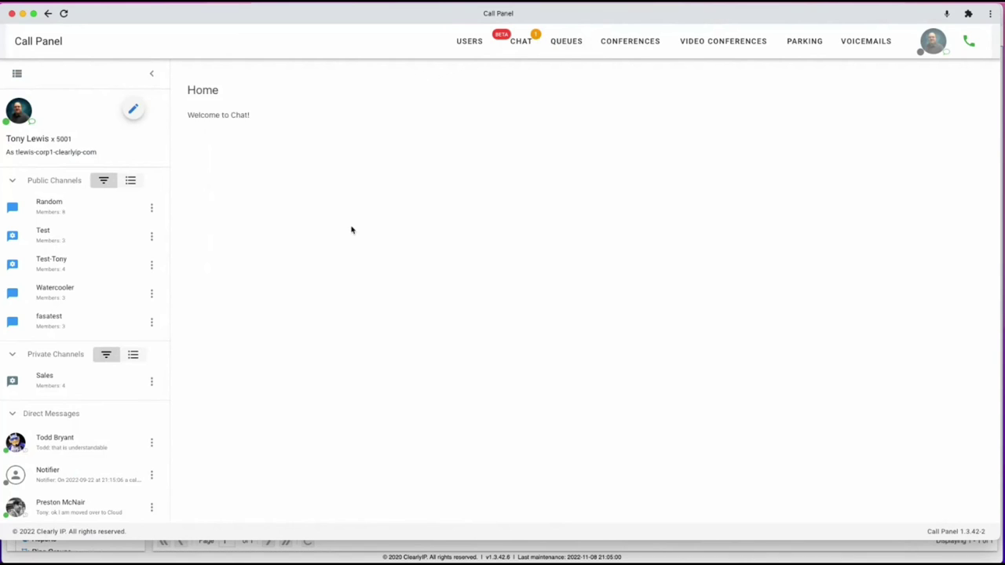
{"action": "left_click", "coordinate": [72, 409]}
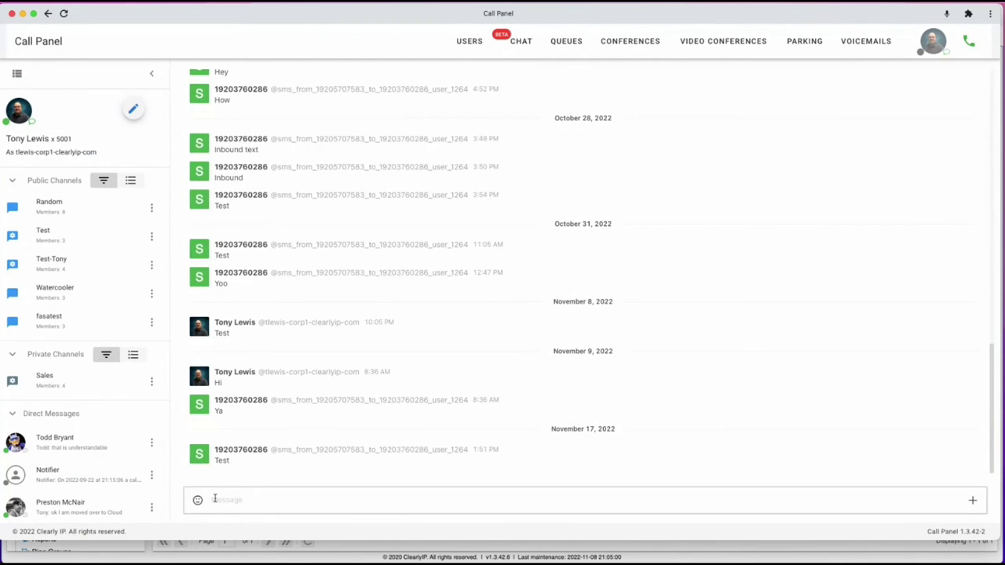
Return from the SMS thread to the users board of extension cards.
{"action": "left_click", "coordinate": [469, 44]}
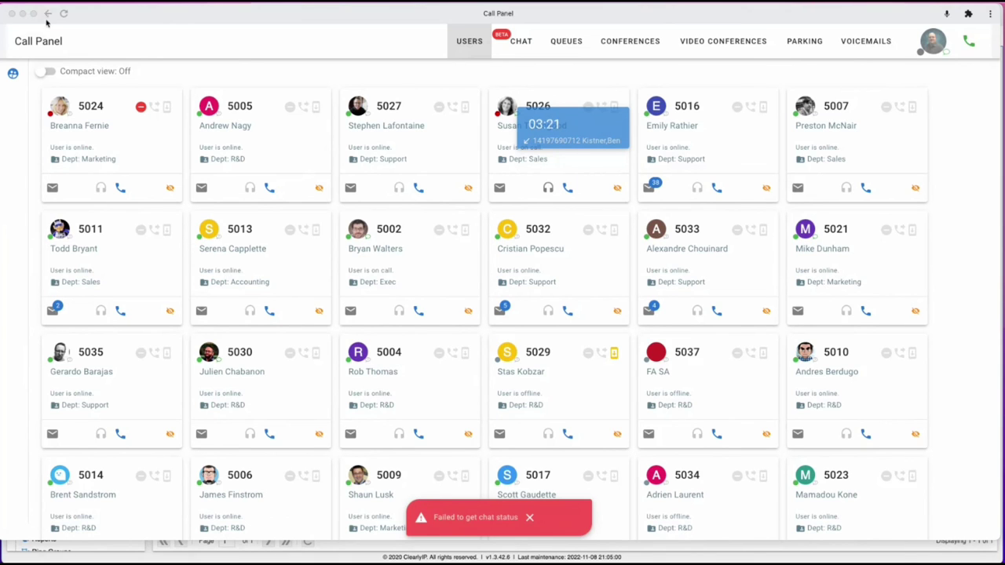
Close the Call Panel and view the Webinar location's CloudPBX users (5 full, 2 vanity) in Trunking.
{"action": "left_click", "coordinate": [12, 14]}
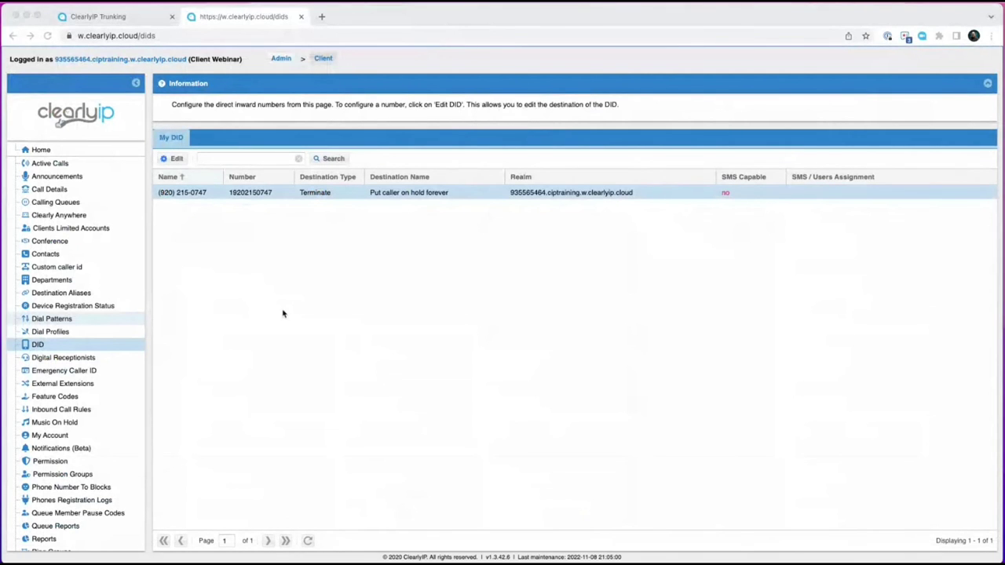
{"action": "left_click", "coordinate": [110, 17]}
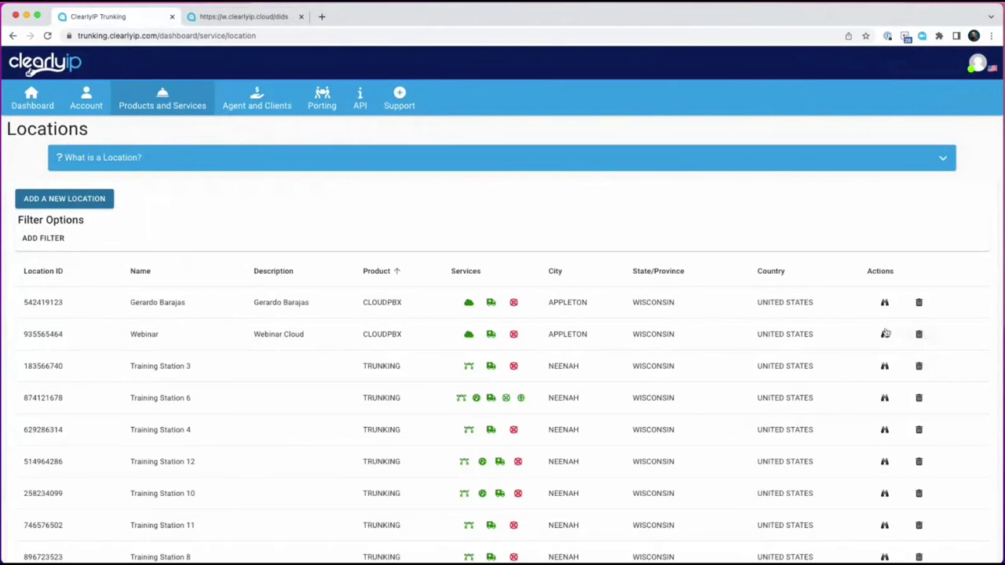
{"action": "left_click", "coordinate": [884, 334]}
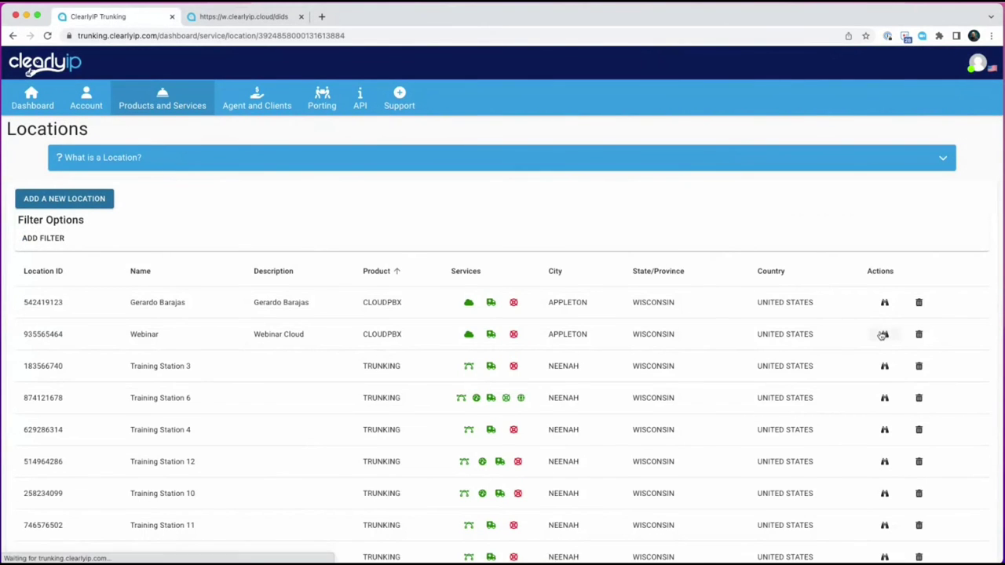
{"action": "scroll", "coordinate": [200, 356], "scroll_direction": "down", "scroll_amount": 1}
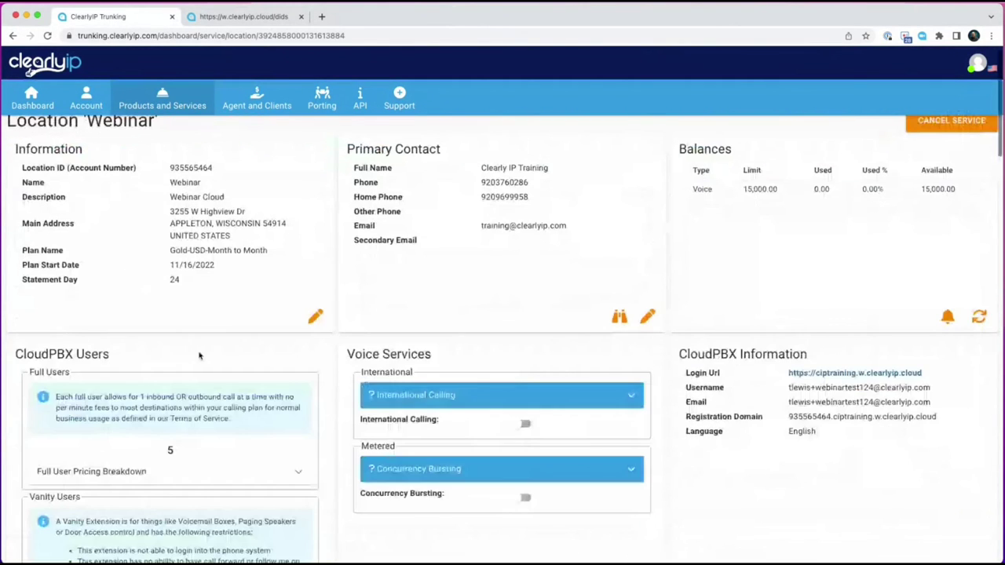
{"action": "scroll", "coordinate": [199, 355], "scroll_direction": "down", "scroll_amount": 3}
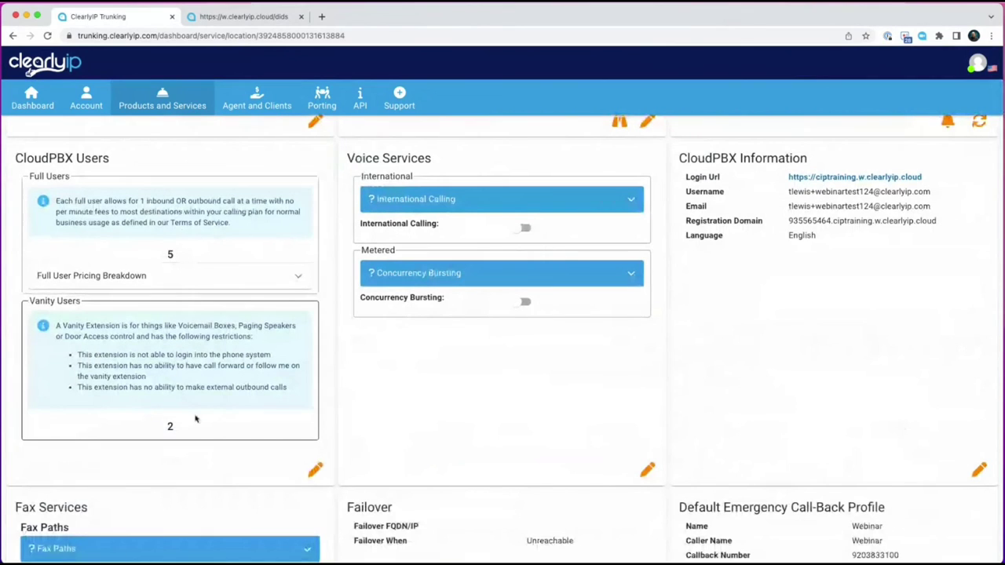
{"action": "left_click", "coordinate": [314, 469]}
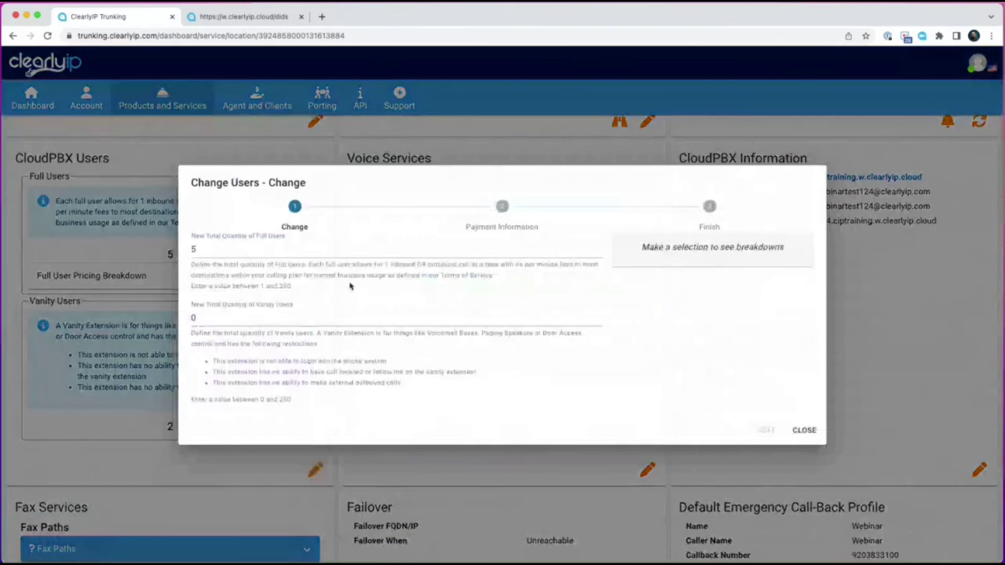
{"action": "left_click", "coordinate": [206, 242]}
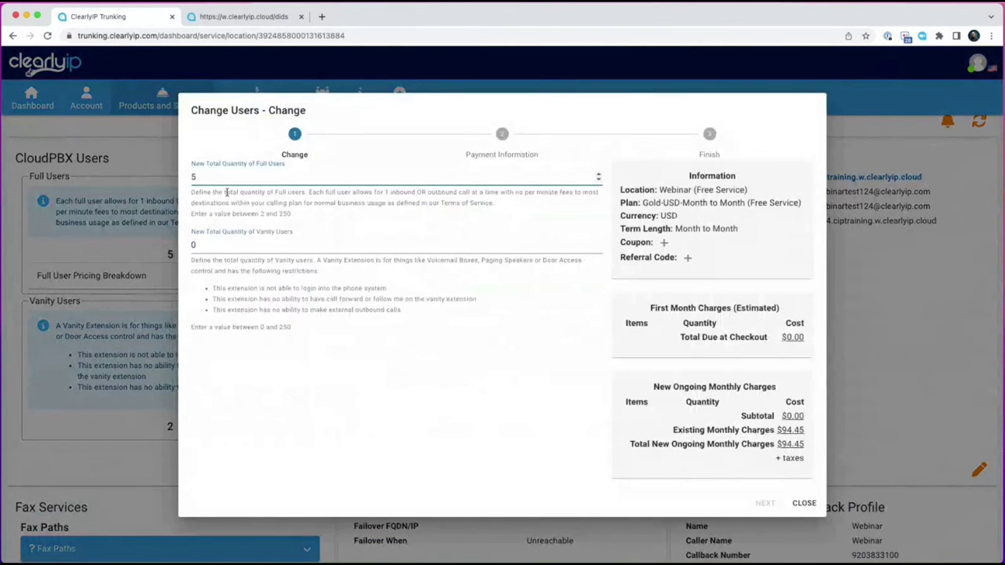
{"action": "type", "text": "7"}
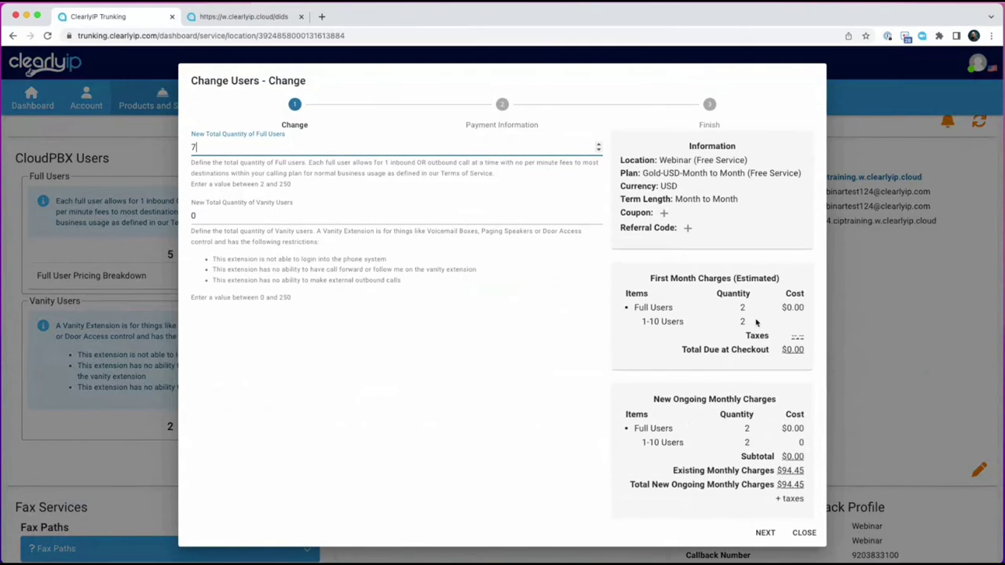
{"action": "left_click", "coordinate": [802, 533]}
{"action": "scroll", "coordinate": [500, 355], "scroll_direction": "down", "scroll_amount": 10}
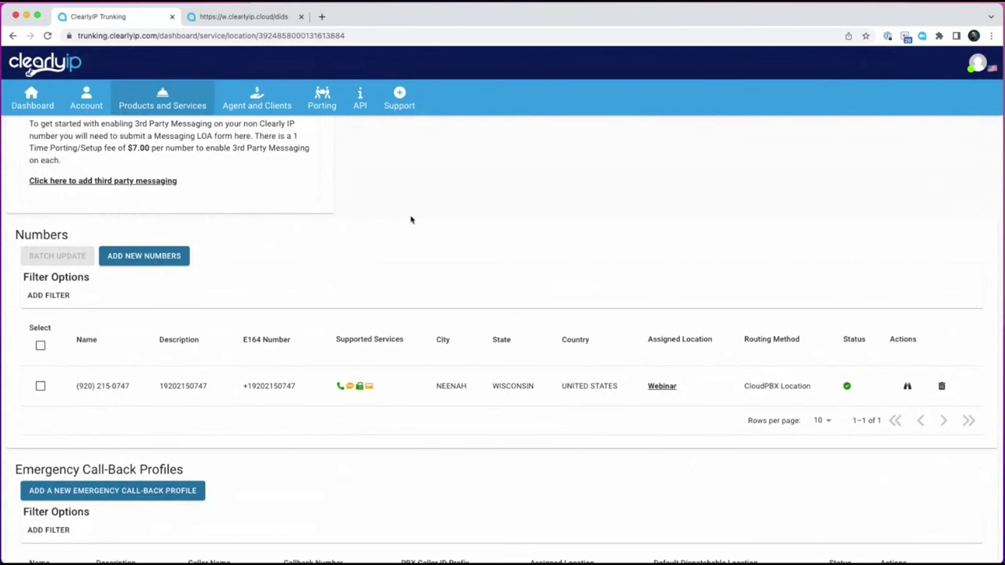
Scroll the Webinar location details, then return to the Cloud PBX portal's DID list.
{"action": "scroll", "coordinate": [410, 219], "scroll_direction": "down", "scroll_amount": 5}
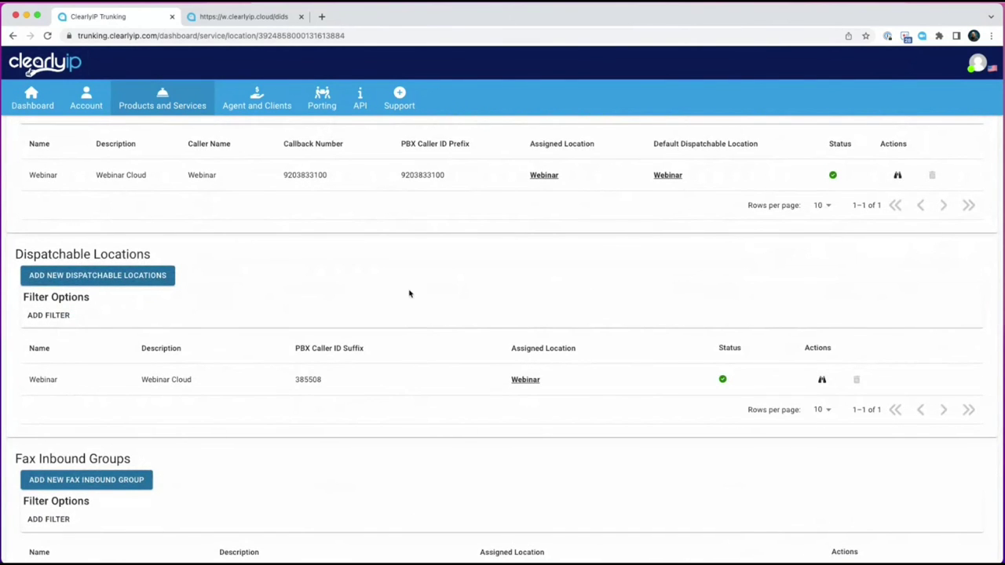
{"action": "left_click", "coordinate": [247, 16]}
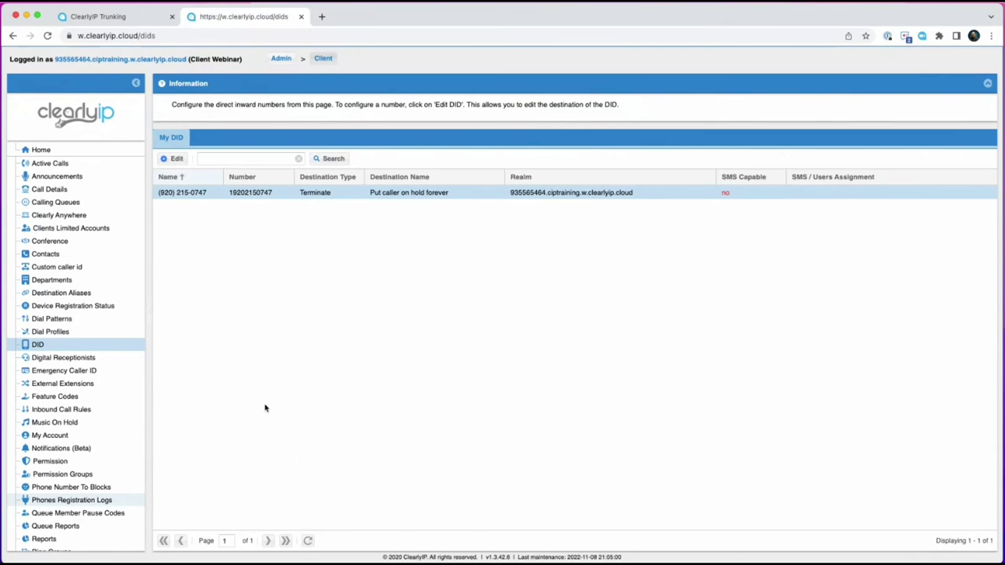
Start a new text-to-speech announcement and browse the available speaking voices.
{"action": "left_click", "coordinate": [71, 179]}
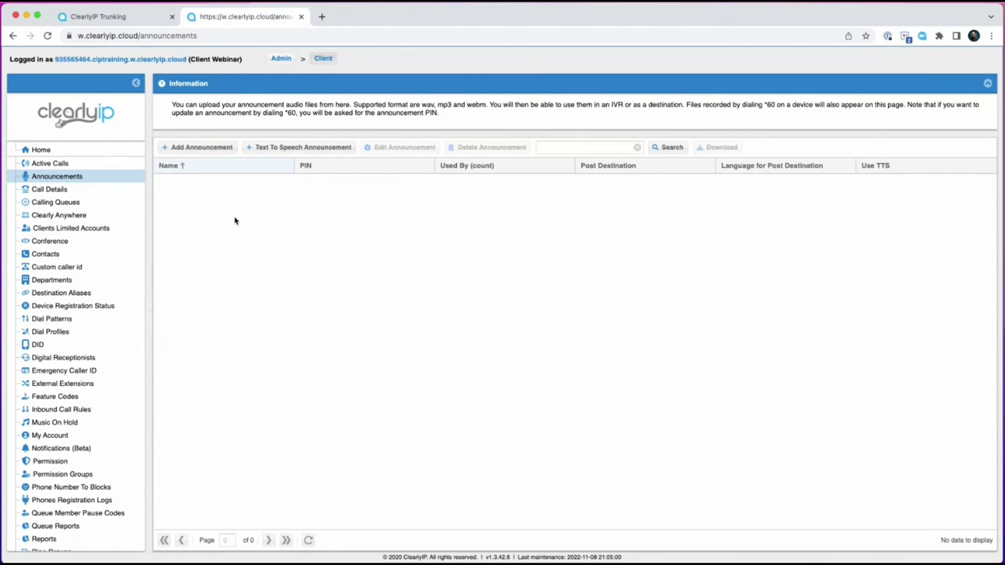
{"action": "left_click", "coordinate": [275, 149]}
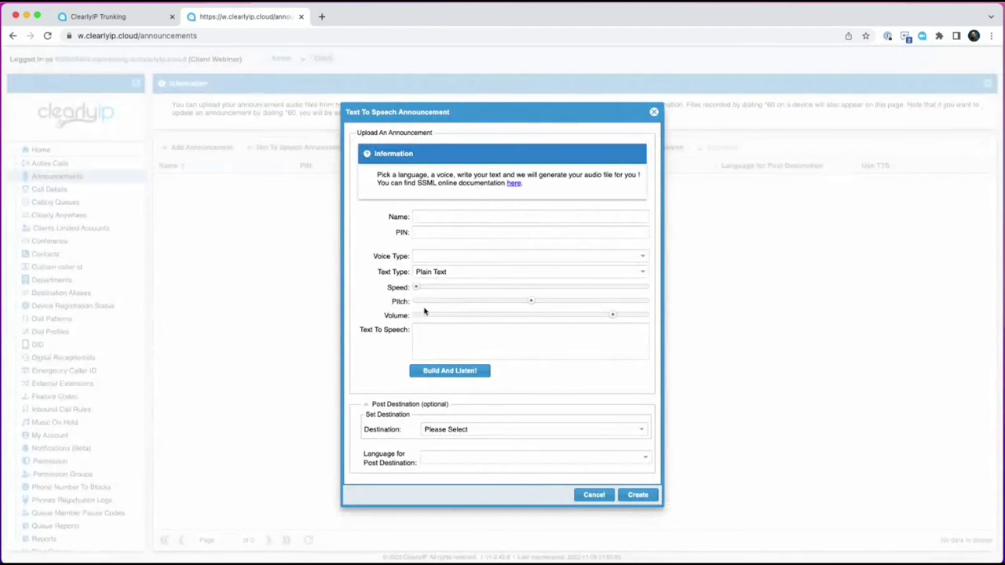
{"action": "left_click", "coordinate": [440, 255]}
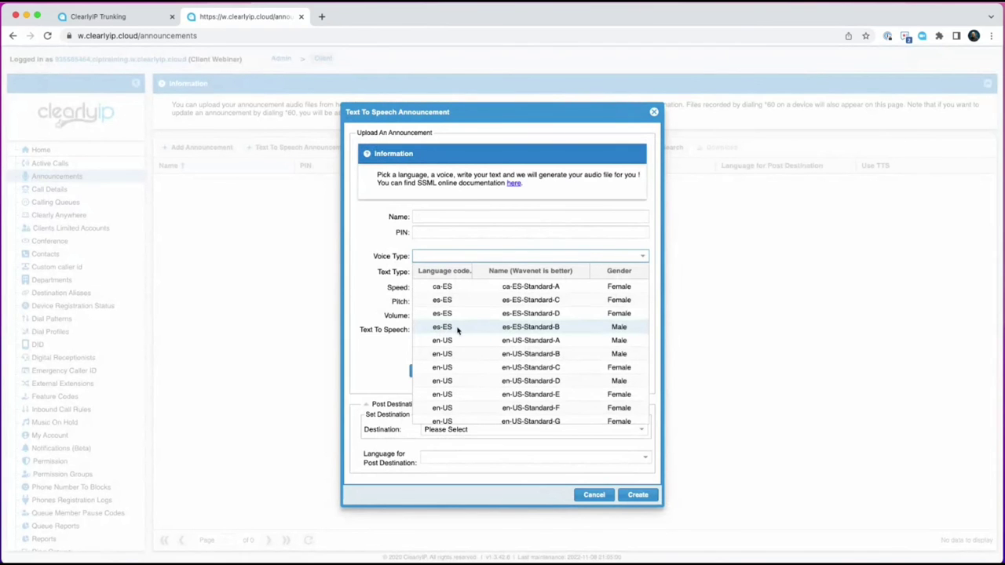
{"action": "scroll", "coordinate": [458, 329], "scroll_direction": "down", "scroll_amount": 10}
{"action": "scroll", "coordinate": [445, 345], "scroll_direction": "down", "scroll_amount": 15}
{"action": "scroll", "coordinate": [445, 346], "scroll_direction": "up", "scroll_amount": 20}
{"action": "scroll", "coordinate": [466, 328], "scroll_direction": "down", "scroll_amount": 3}
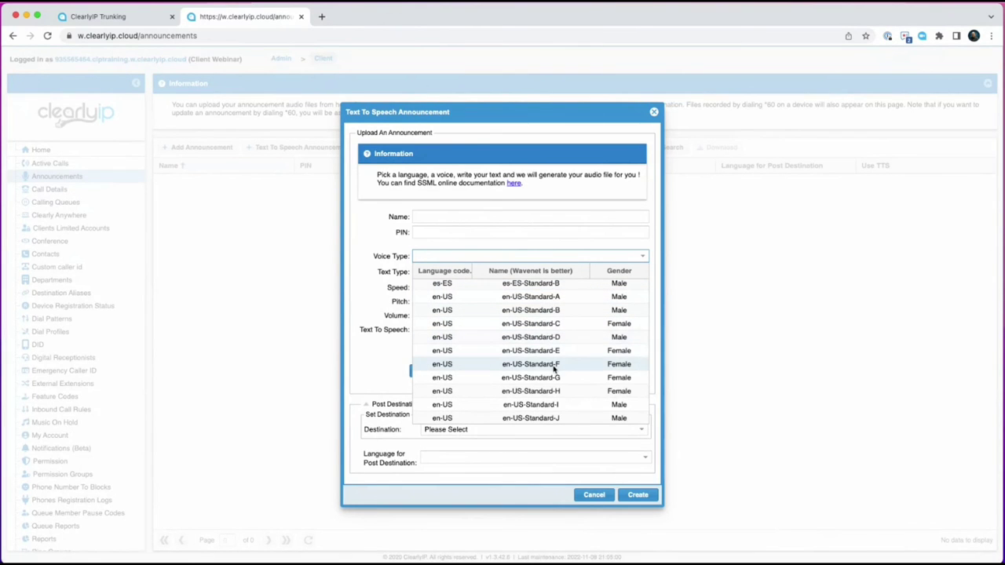
{"action": "scroll", "coordinate": [538, 417], "scroll_direction": "down", "scroll_amount": 2}
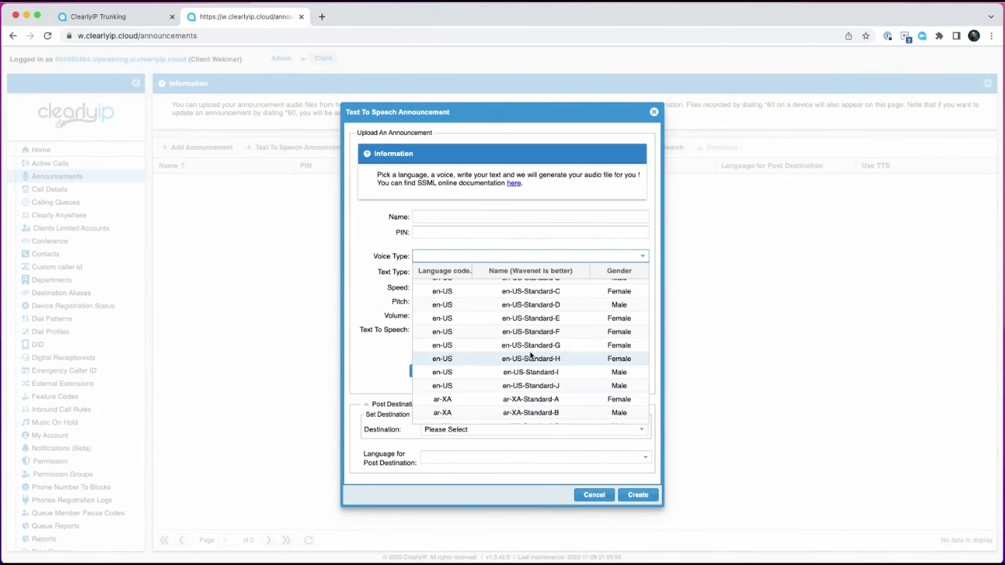
Name it Test, pick en-US-Standard-E, enter 'Hey thanks for calling', preview the audio, and create it.
{"action": "left_click", "coordinate": [430, 216]}
{"action": "type", "text": "Test"}
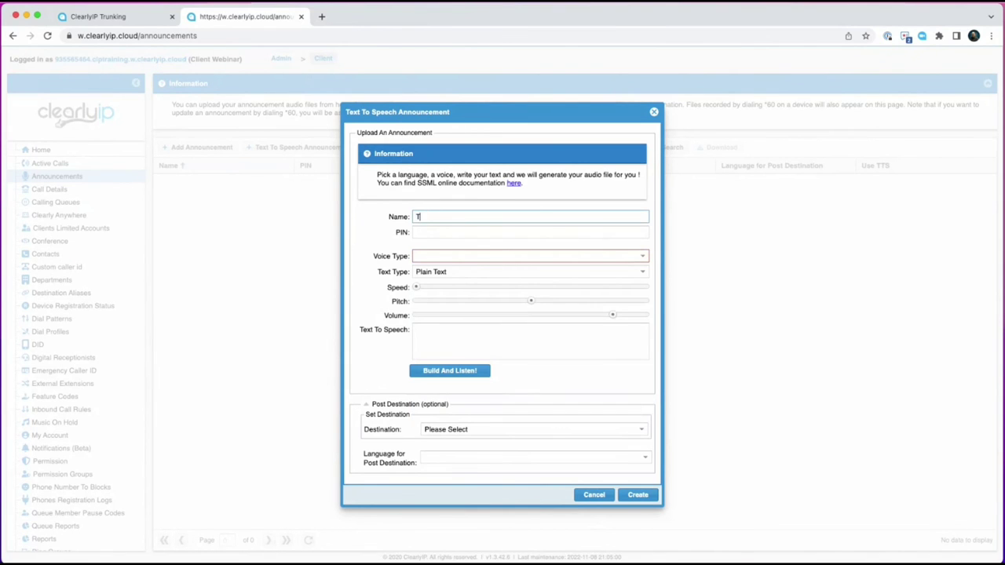
{"action": "left_click", "coordinate": [438, 258]}
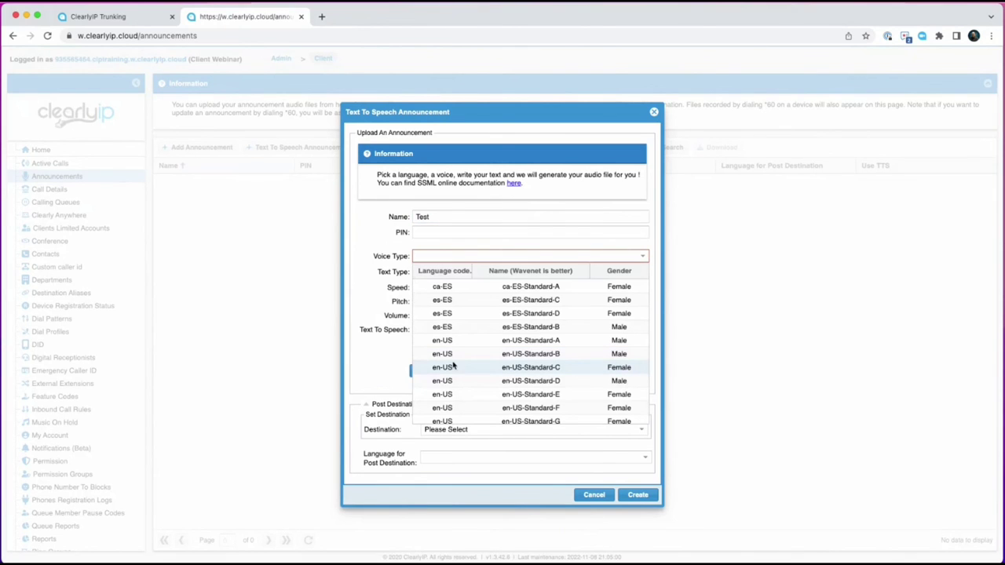
{"action": "left_click", "coordinate": [517, 395]}
{"action": "left_click", "coordinate": [455, 340]}
{"action": "type", "text": "Hey tha"}
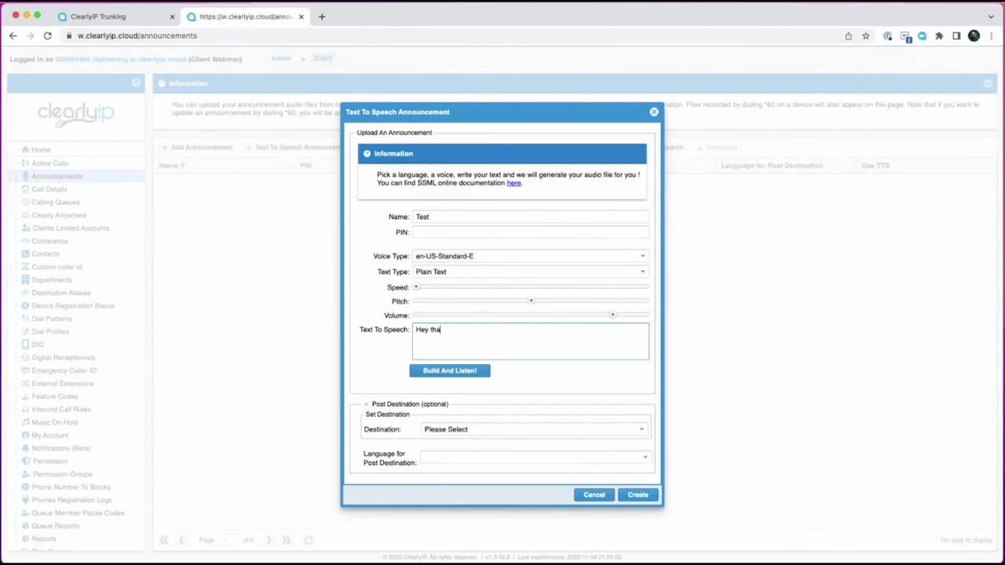
{"action": "type", "text": "nks for calling"}
{"action": "left_click", "coordinate": [452, 372]}
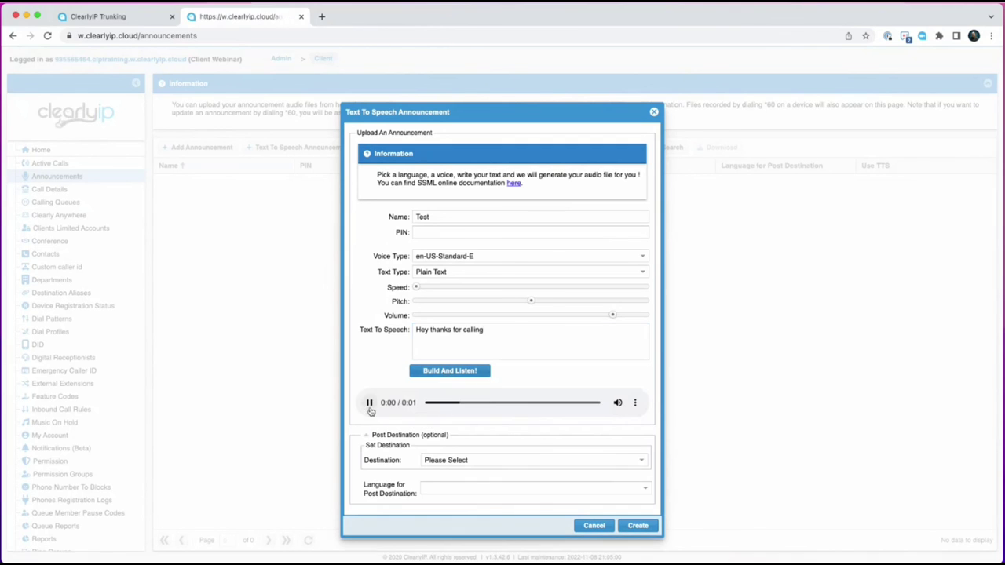
{"action": "left_click", "coordinate": [637, 526]}
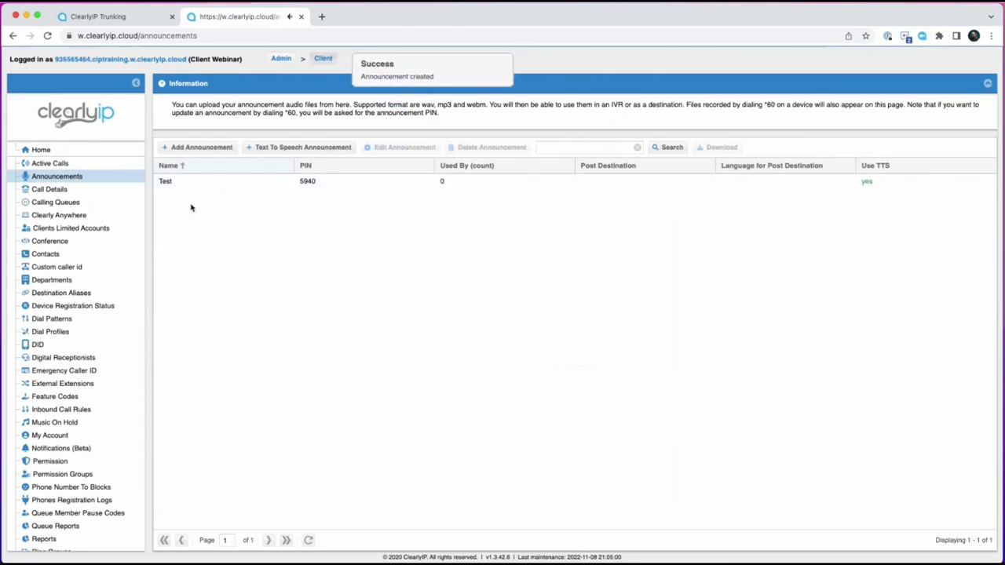
Append '. I am doear' to the Test announcement's spoken message and save the update.
{"action": "double_click", "coordinate": [208, 183]}
{"action": "left_click", "coordinate": [498, 337]}
{"action": "type", "text": ".  "}
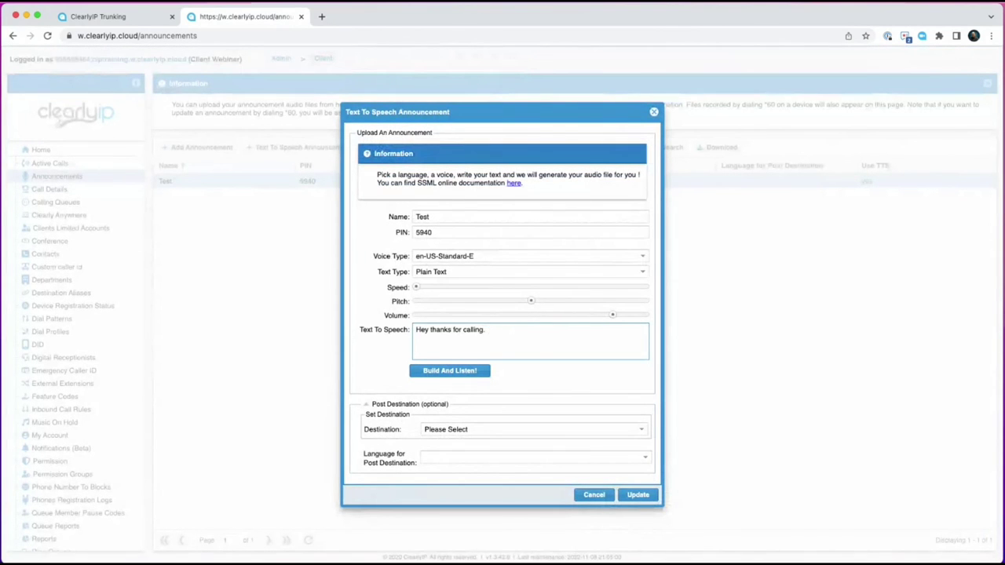
{"action": "type", "text": "I am do"}
{"action": "type", "text": "ear"}
{"action": "left_click", "coordinate": [639, 495]}
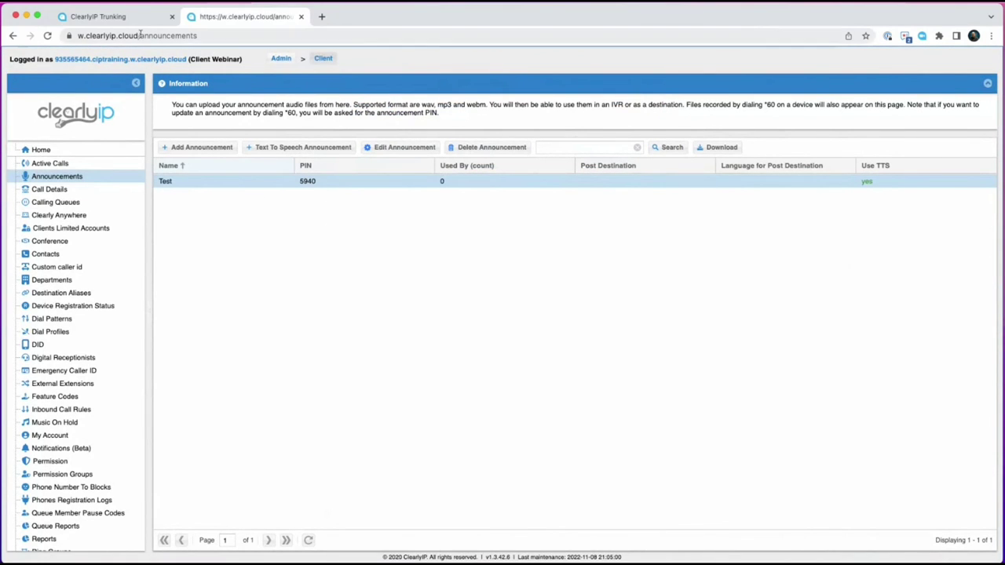
Search the admin Clients list for 'corp' and connect as the IP Main Corp Cloud System client.
{"action": "left_click", "coordinate": [281, 59]}
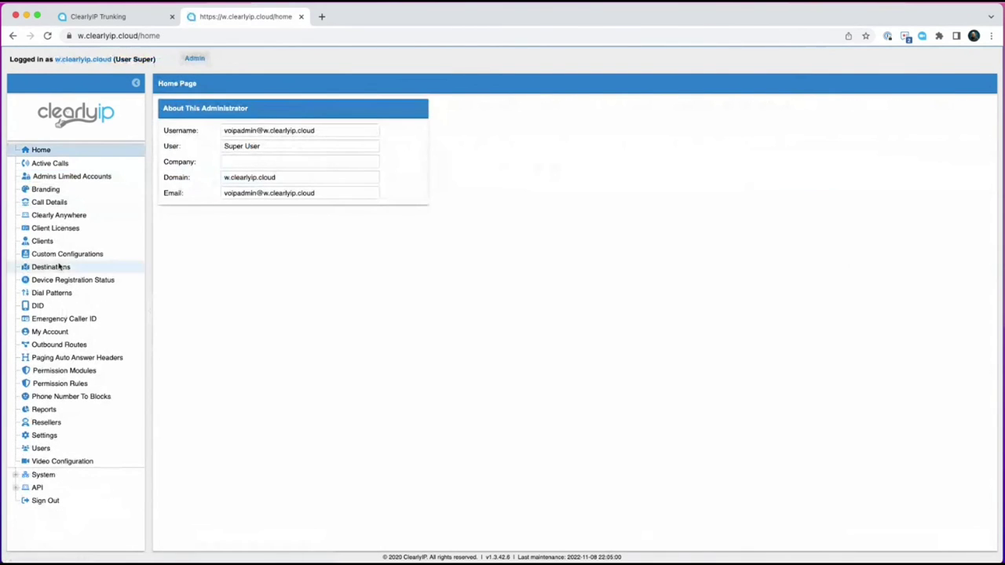
{"action": "left_click", "coordinate": [78, 241]}
{"action": "left_click", "coordinate": [435, 140]}
{"action": "type", "text": "client"}
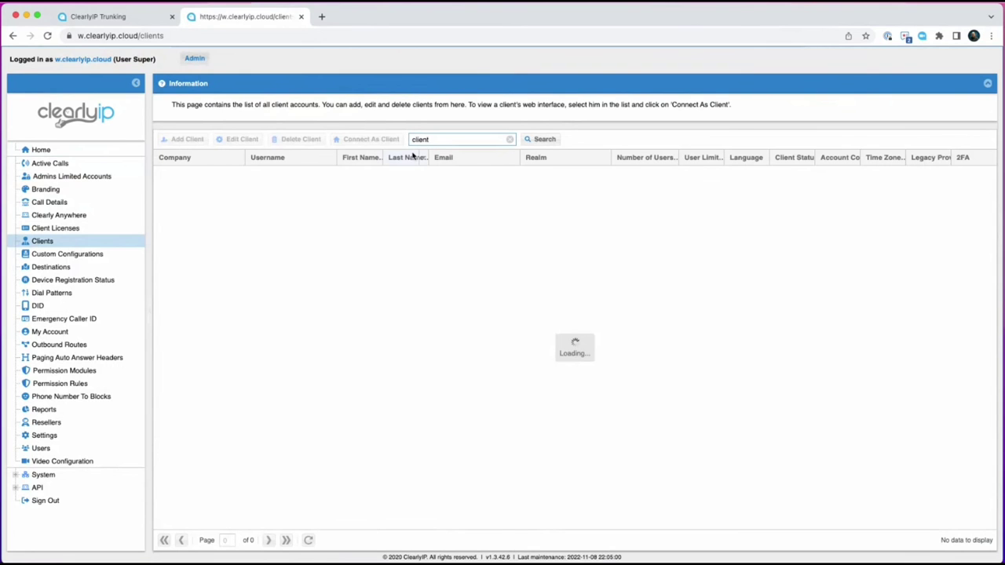
{"action": "left_click_drag", "start_coordinate": [467, 142], "coordinate": [393, 144]}
{"action": "type", "text": "corp"}
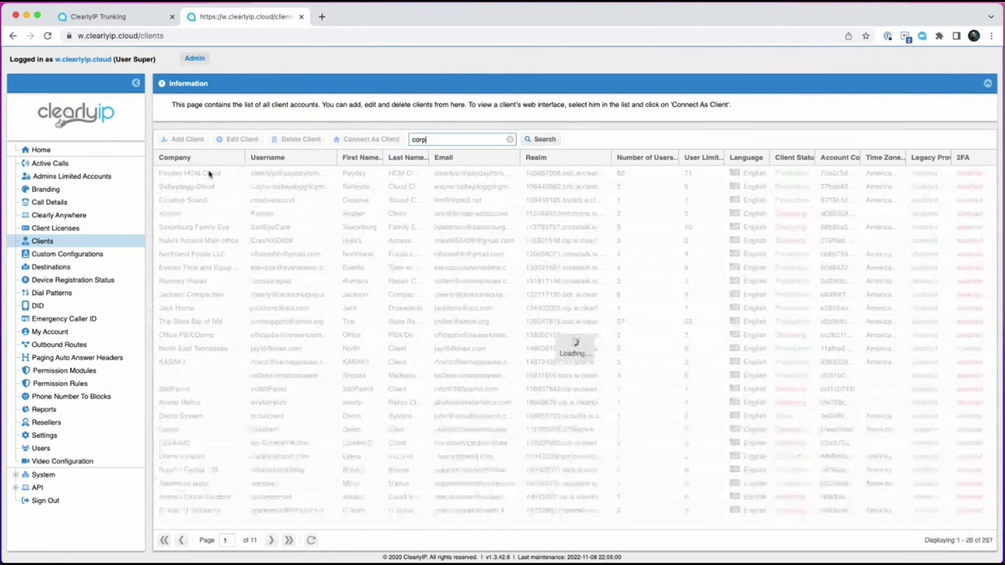
{"action": "left_click", "coordinate": [193, 173]}
{"action": "left_click", "coordinate": [347, 139]}
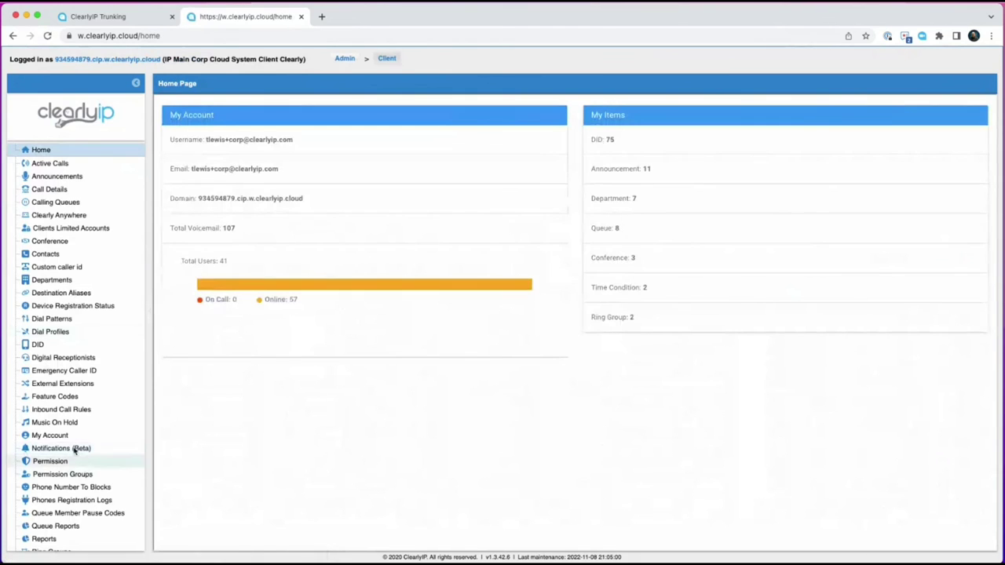
Add announcements_read and announcements_write to the Tony Test permission group and save it.
{"action": "left_click", "coordinate": [63, 474]}
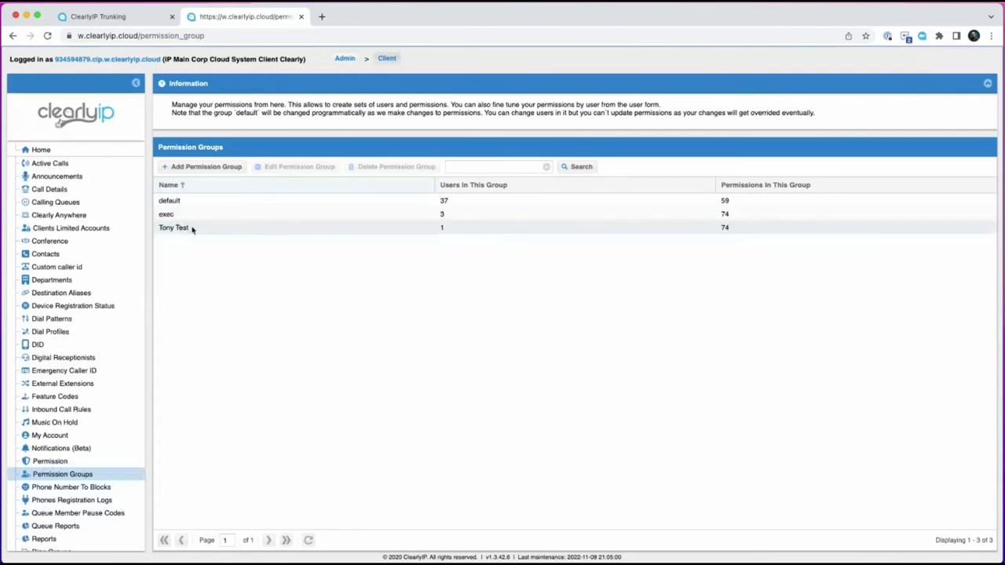
{"action": "double_click", "coordinate": [191, 228]}
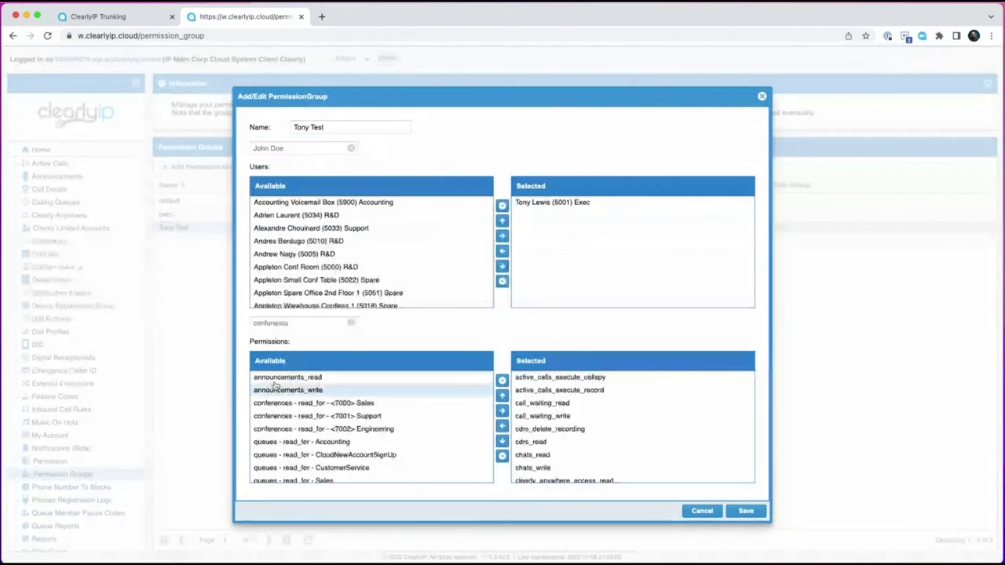
{"action": "left_click_drag", "start_coordinate": [277, 378], "coordinate": [276, 391]}
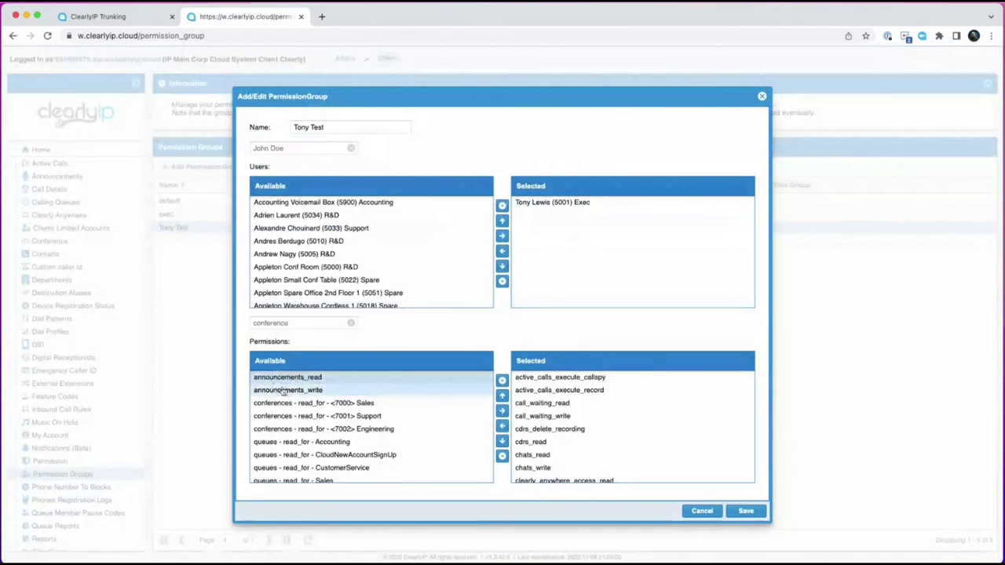
{"action": "left_click", "coordinate": [503, 411]}
{"action": "left_click", "coordinate": [746, 511]}
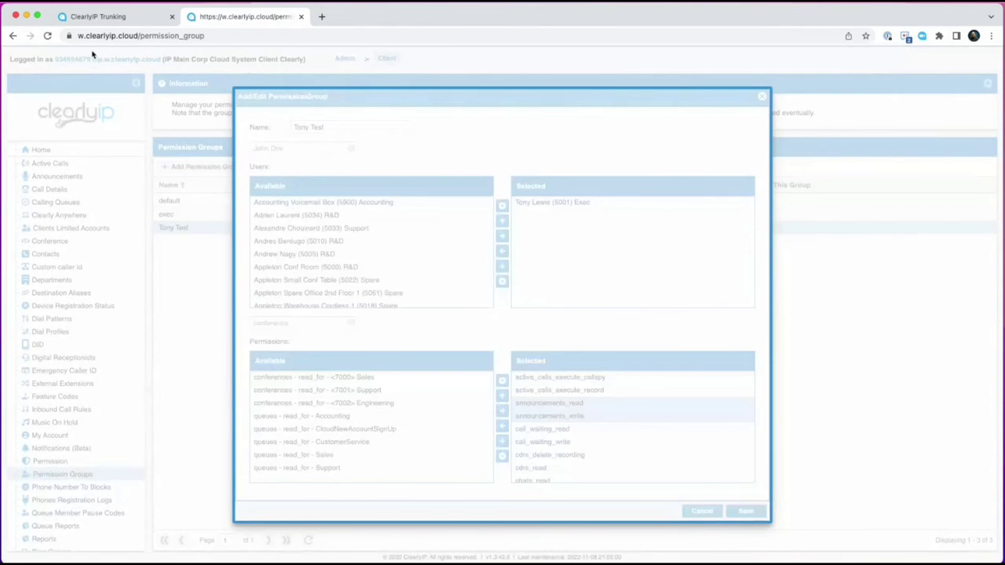